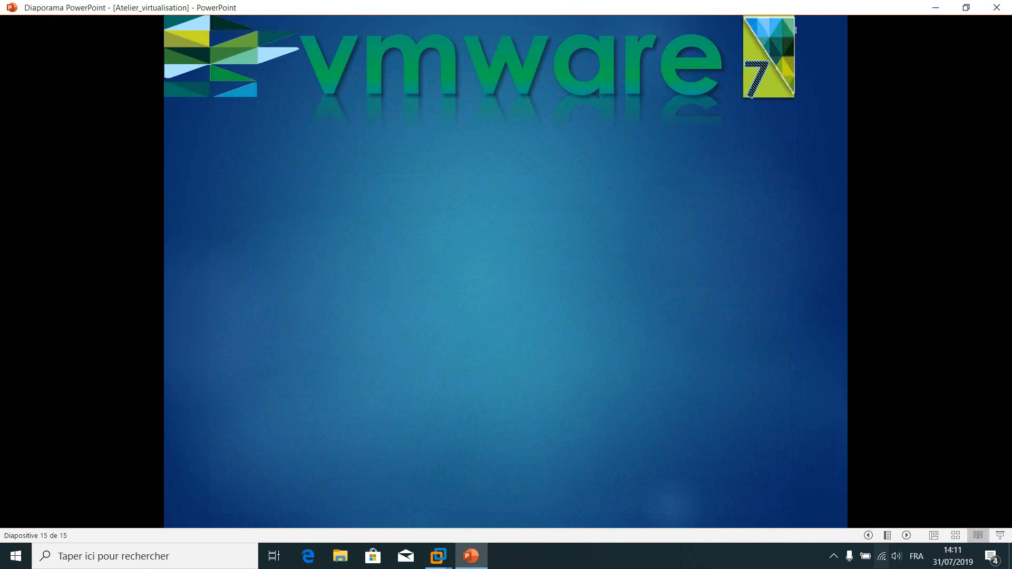
# Play slide 15's animations: video title, Domain Controller cabled to the switch, then VCenter server
pyautogui.press('Right')
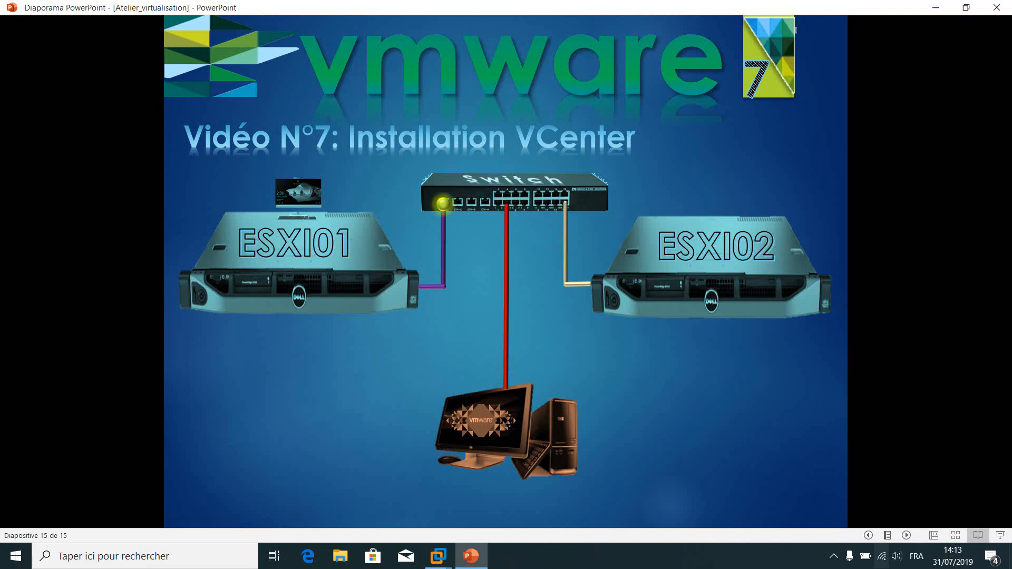
pyautogui.press('Right')
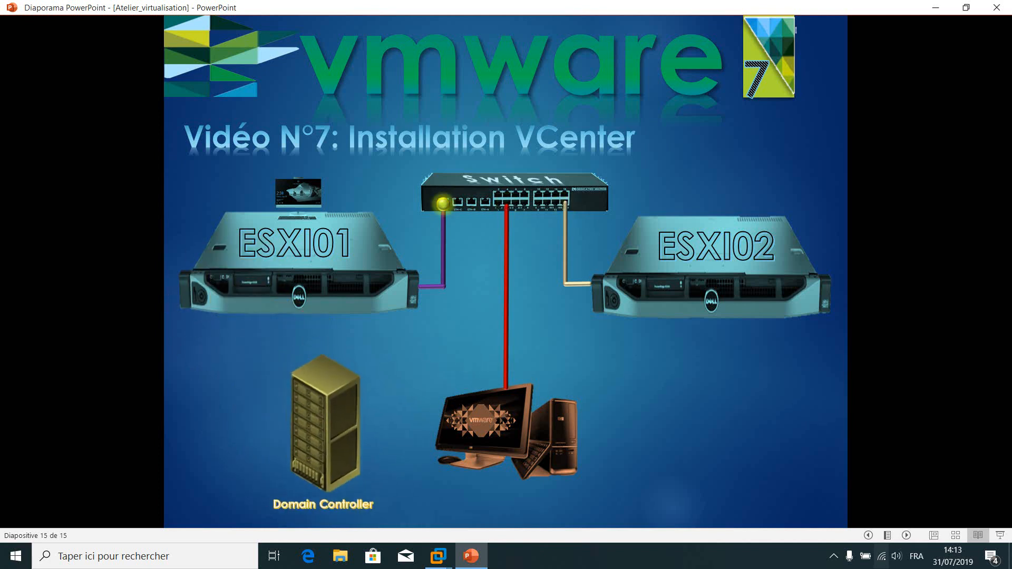
pyautogui.press('Right')
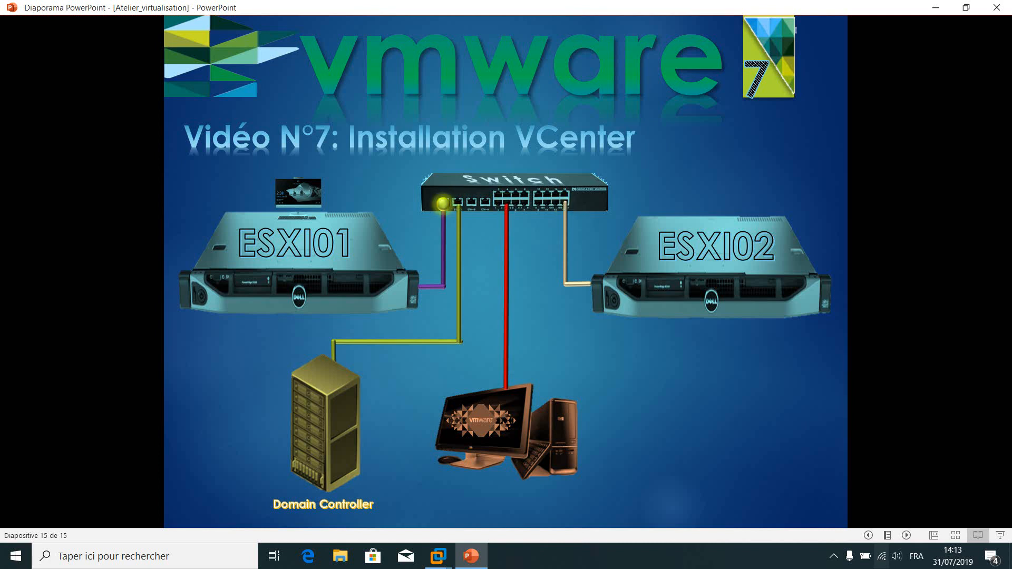
pyautogui.press('Right')
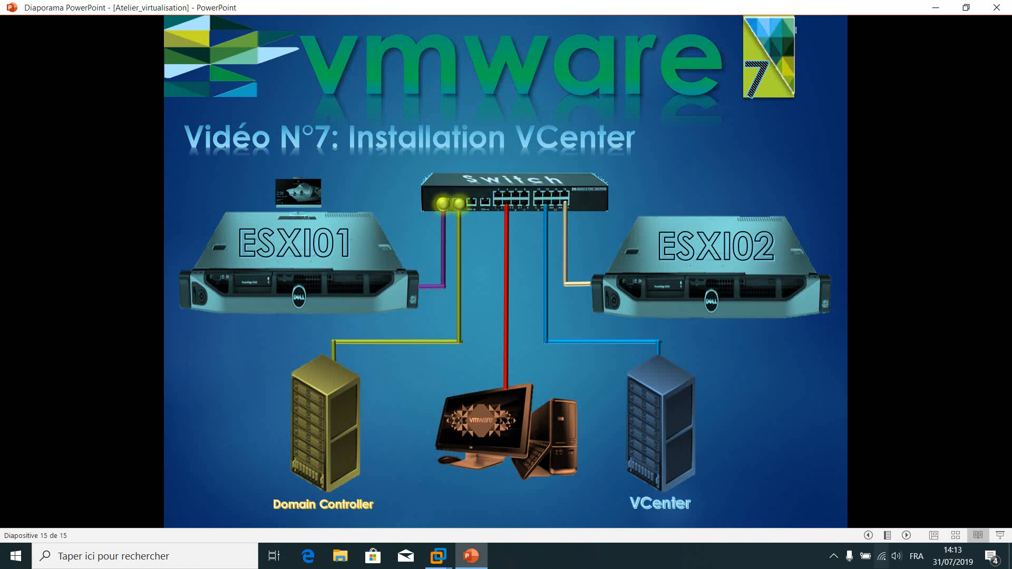
pyautogui.click(435, 560)
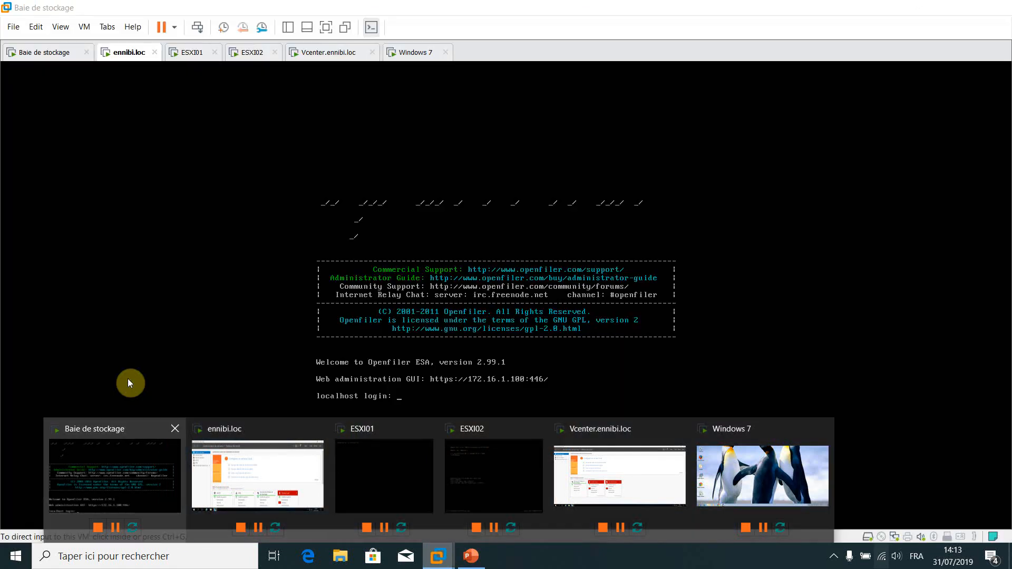
# Wake the storage VM and ennibi.loc, check ESXI01 and ESXI02, then return to ennibi.loc
pyautogui.click(152, 466)
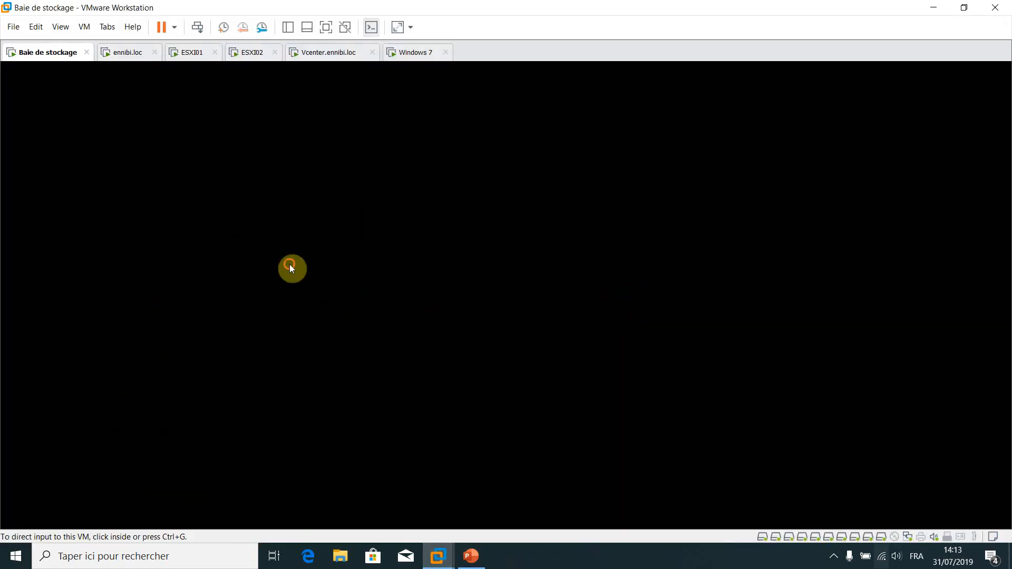
pyautogui.click(333, 195)
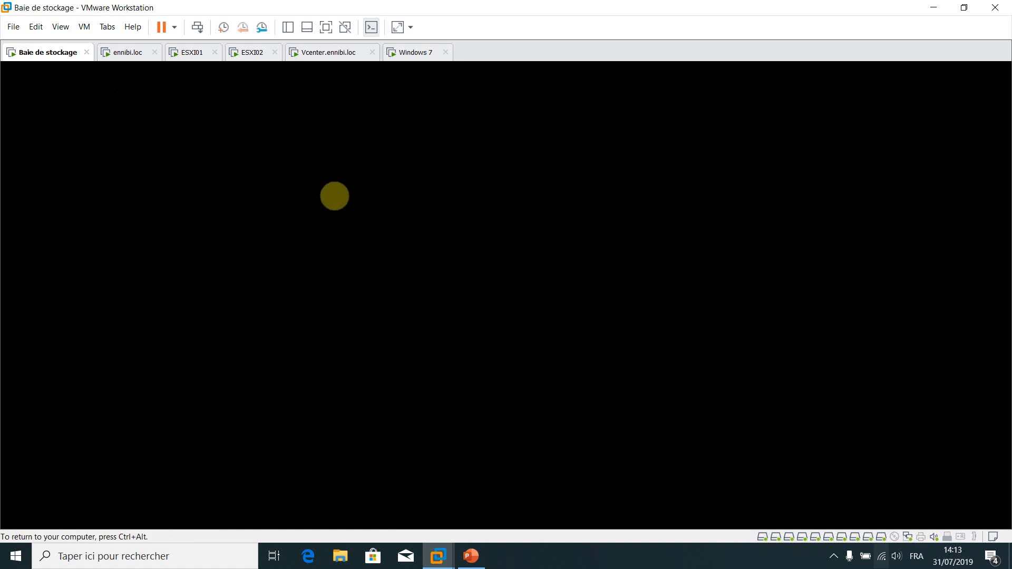
pyautogui.press('Return')
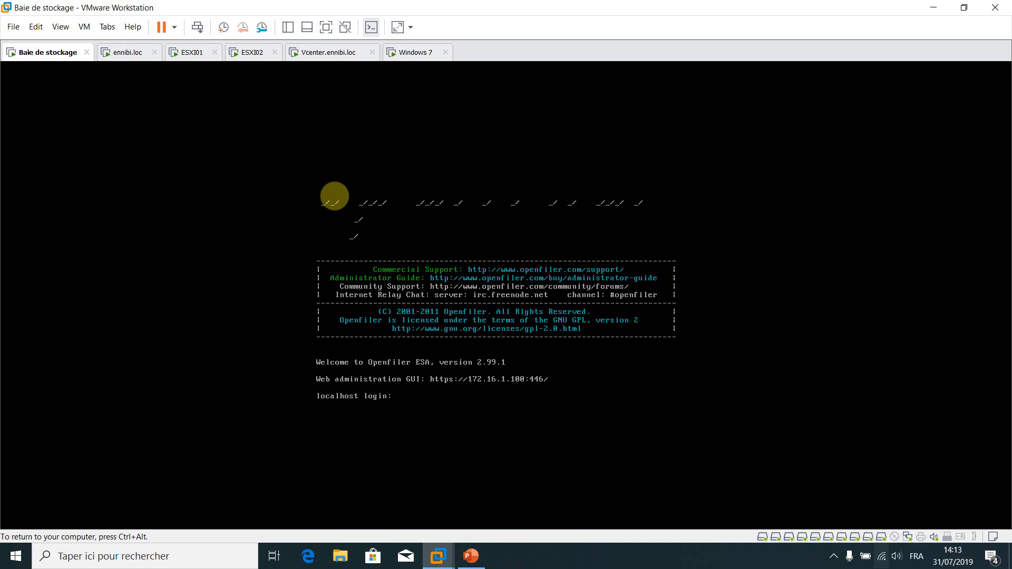
pyautogui.hotkey('ctrl', 'alt')
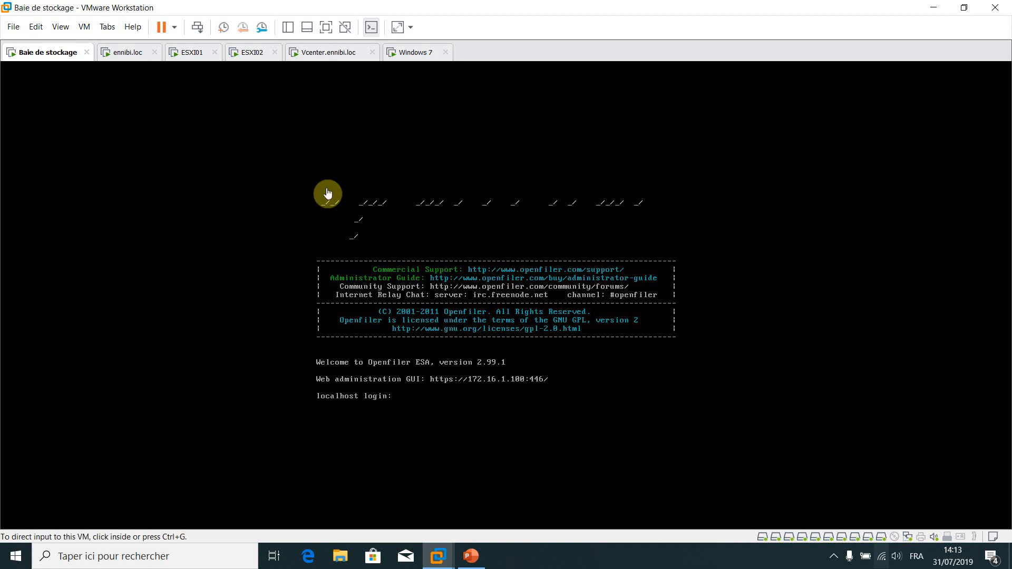
pyautogui.click(105, 50)
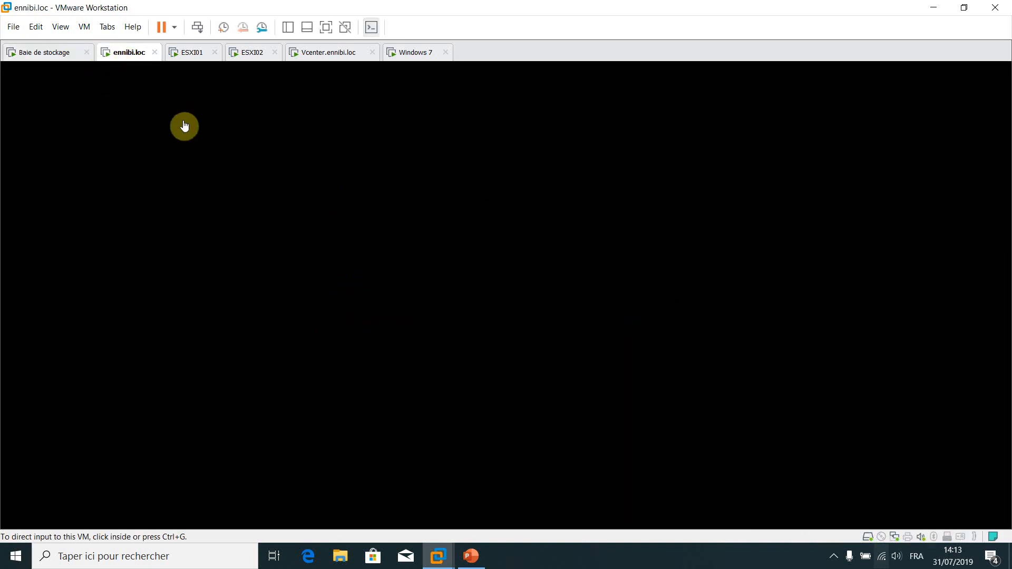
pyautogui.click(261, 190)
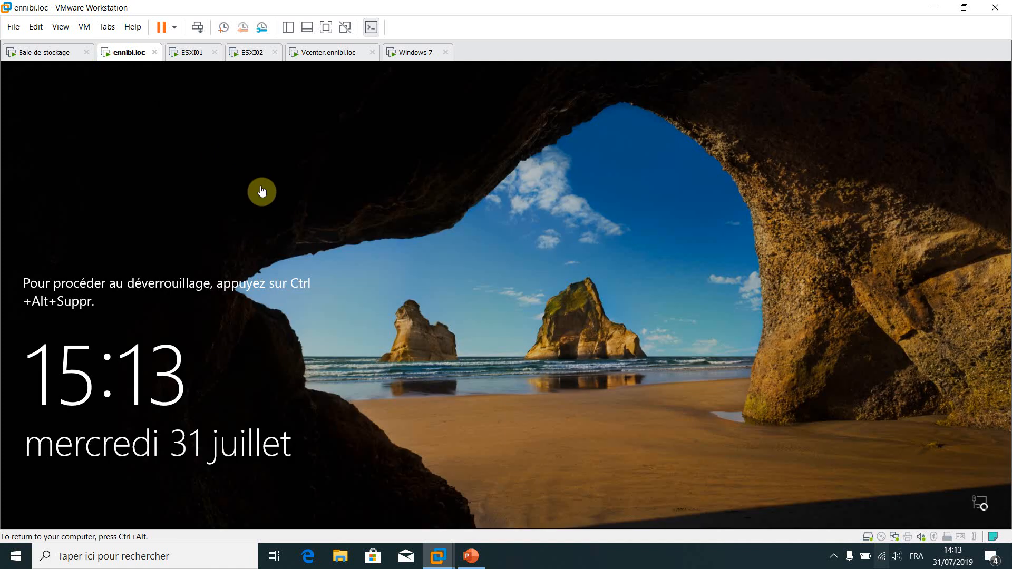
pyautogui.hotkey('ctrl', 'alt')
pyautogui.click(189, 50)
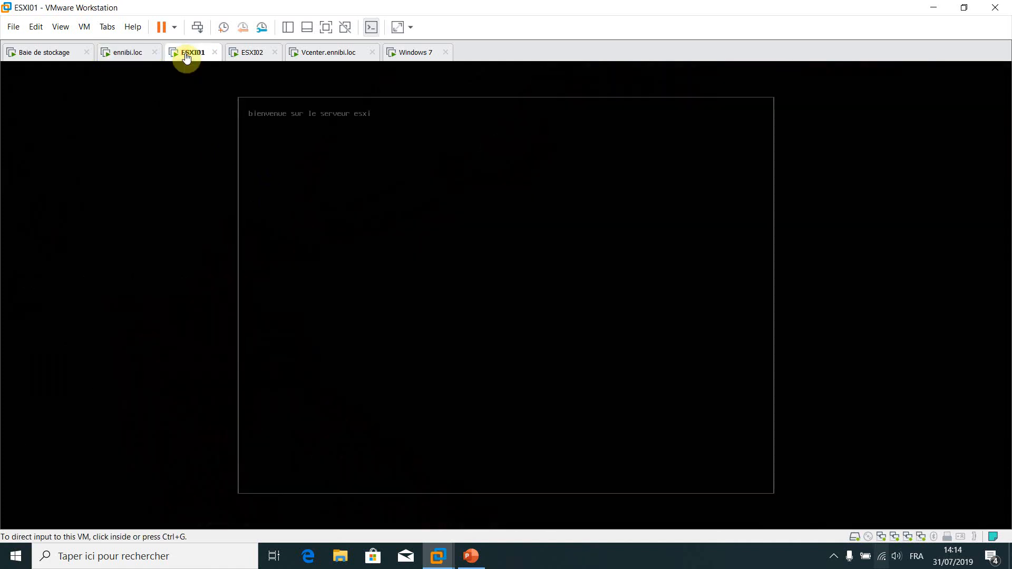
pyautogui.click(248, 56)
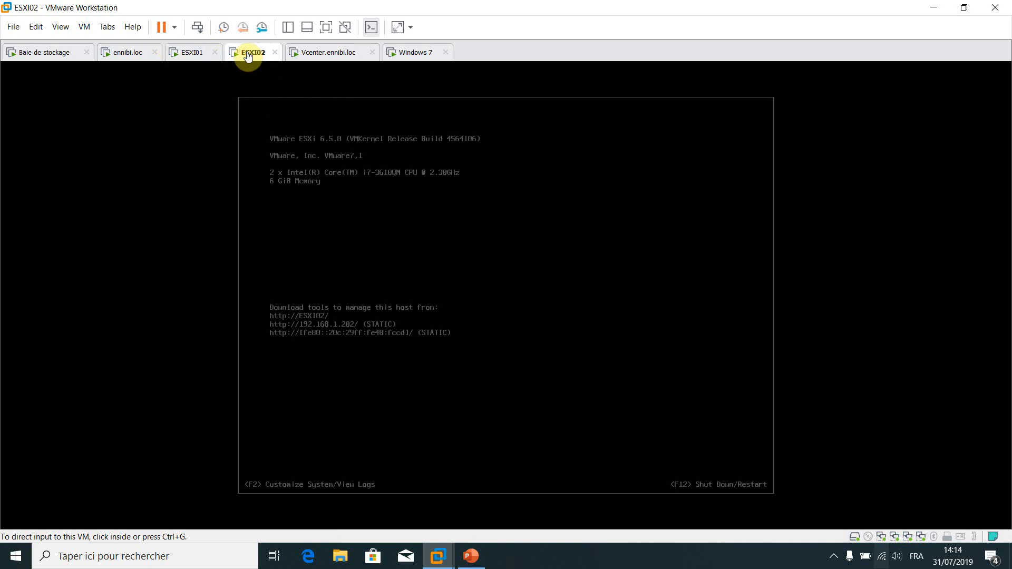
pyautogui.click(124, 55)
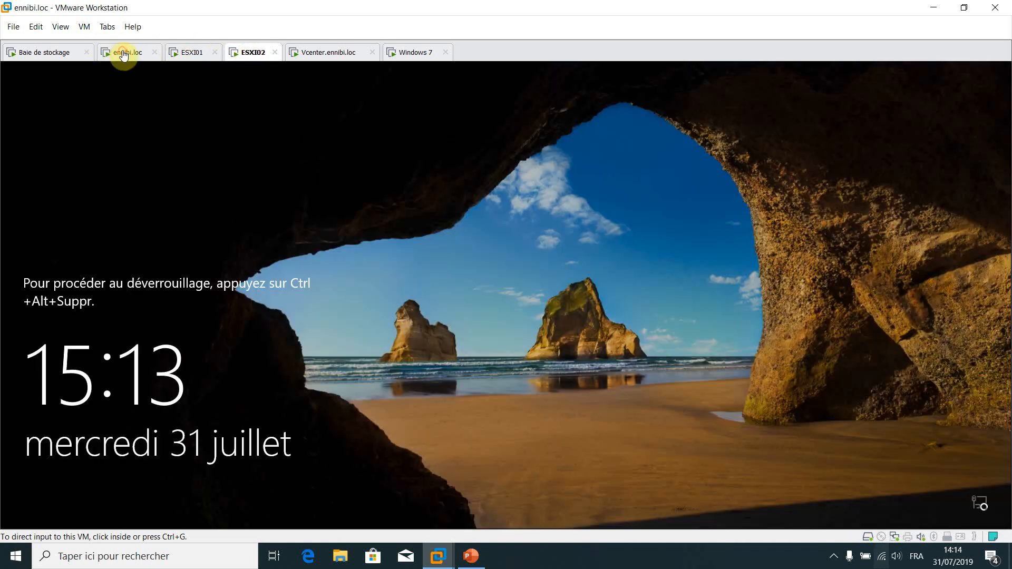
pyautogui.click(429, 221)
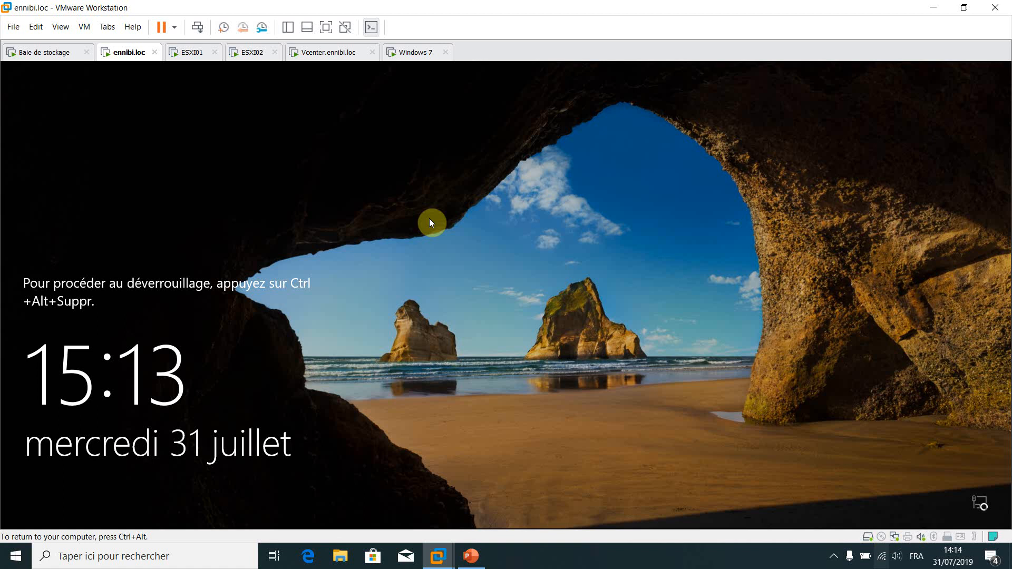
# Sign in to ennibi.loc as Administrateur, retrying the password after two incorrect attempts
pyautogui.press('ctrl+alt+Insert')
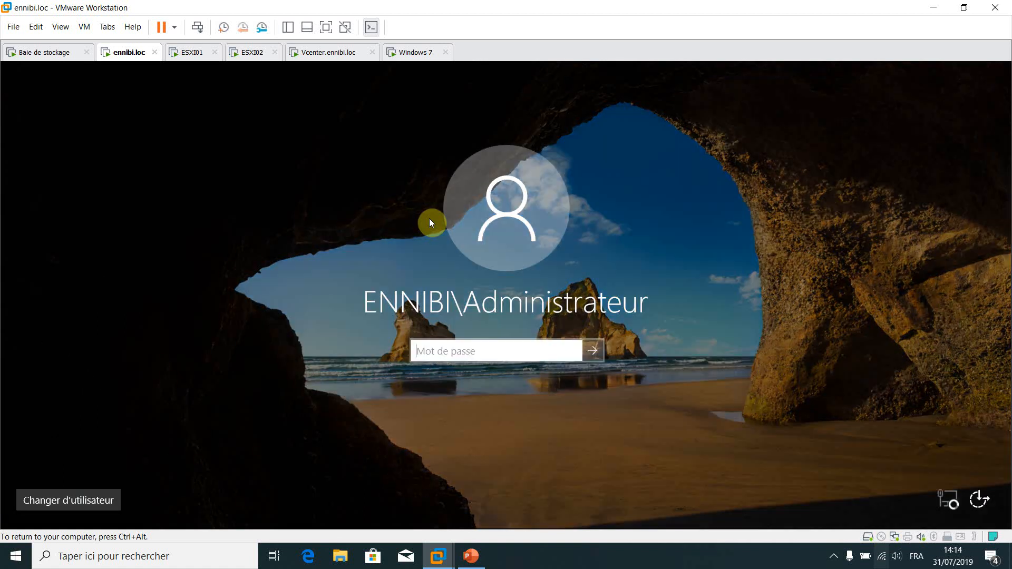
pyautogui.write('••••••••')
pyautogui.press('Return')
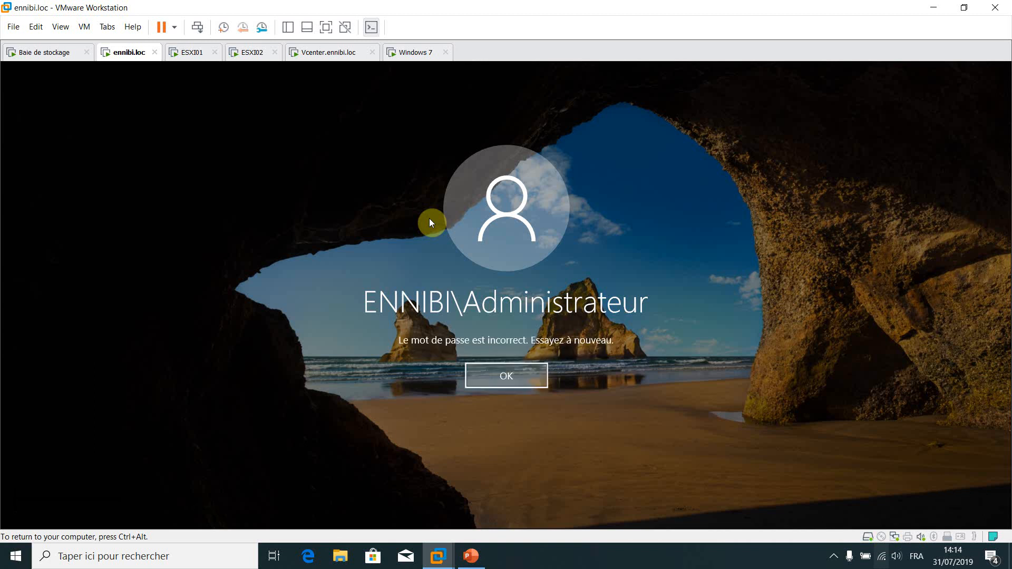
pyautogui.press('Return')
pyautogui.write('••••••')
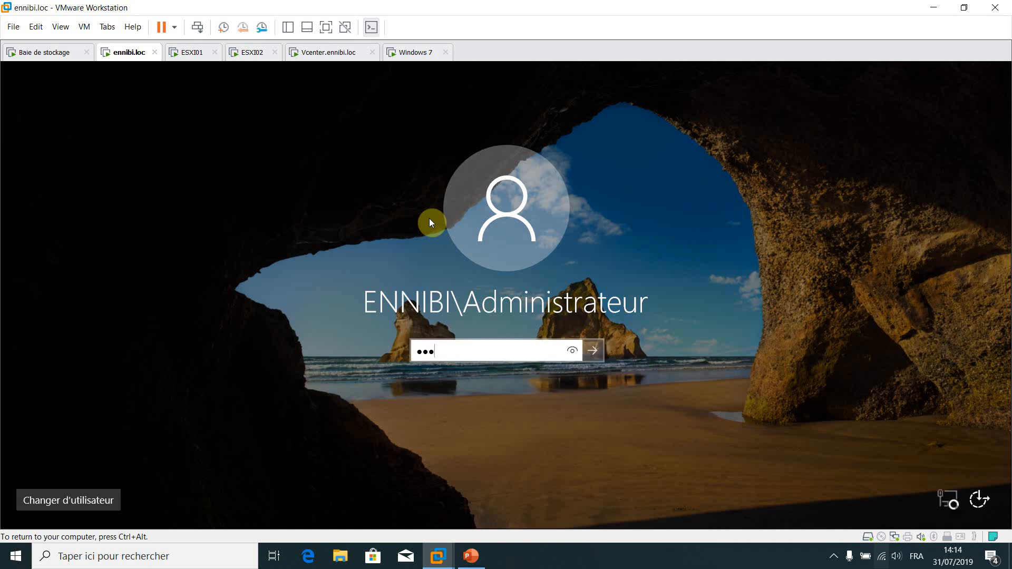
pyautogui.write('••')
pyautogui.press('Return')
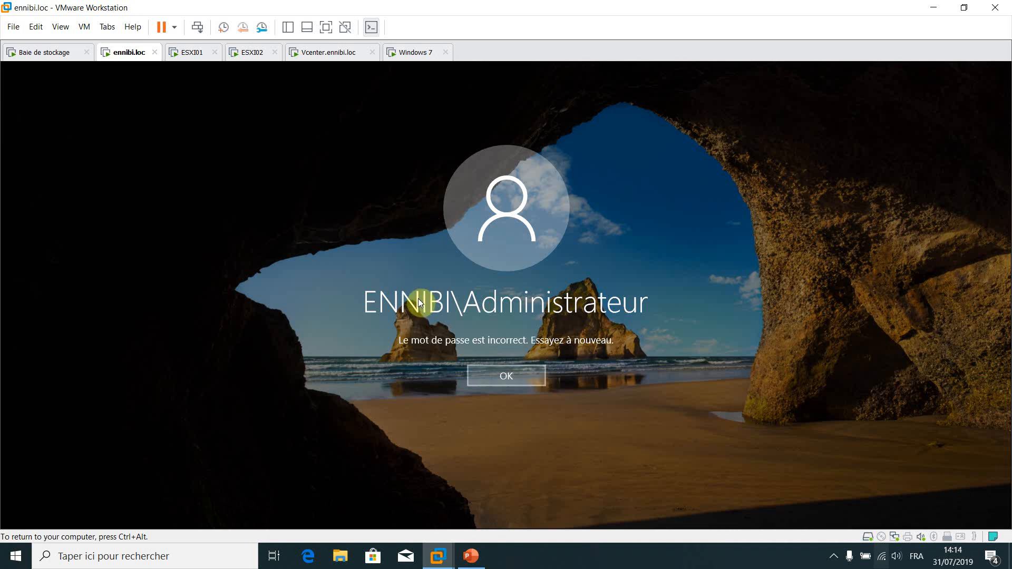
pyautogui.press('Return')
pyautogui.write('•••••••')
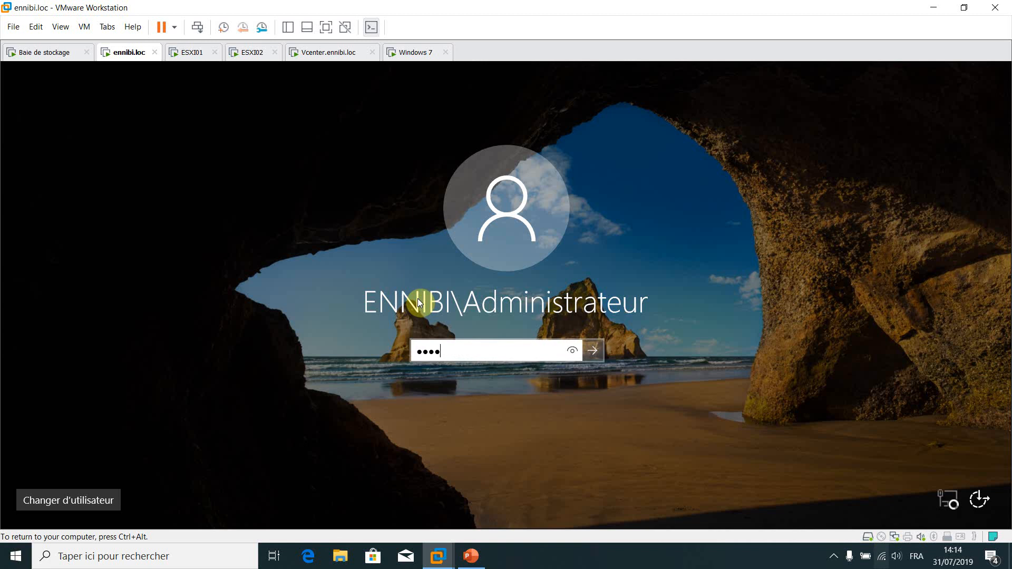
pyautogui.write('••')
pyautogui.press('Return')
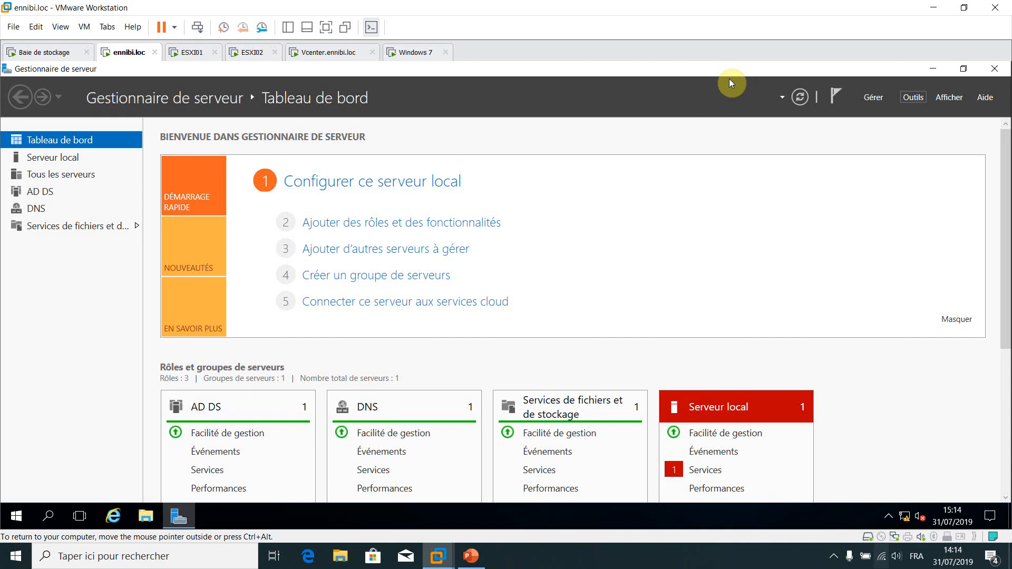
# From Server Manager's Outils menu, launch PowerShell ISE and then Active Directory Users and Computers
pyautogui.click(913, 97)
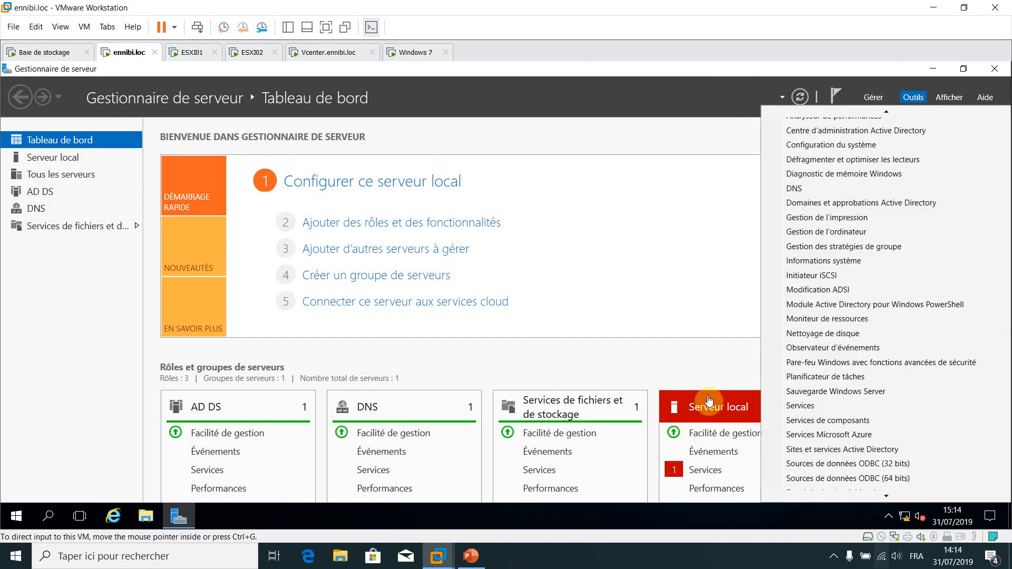
pyautogui.click(852, 437)
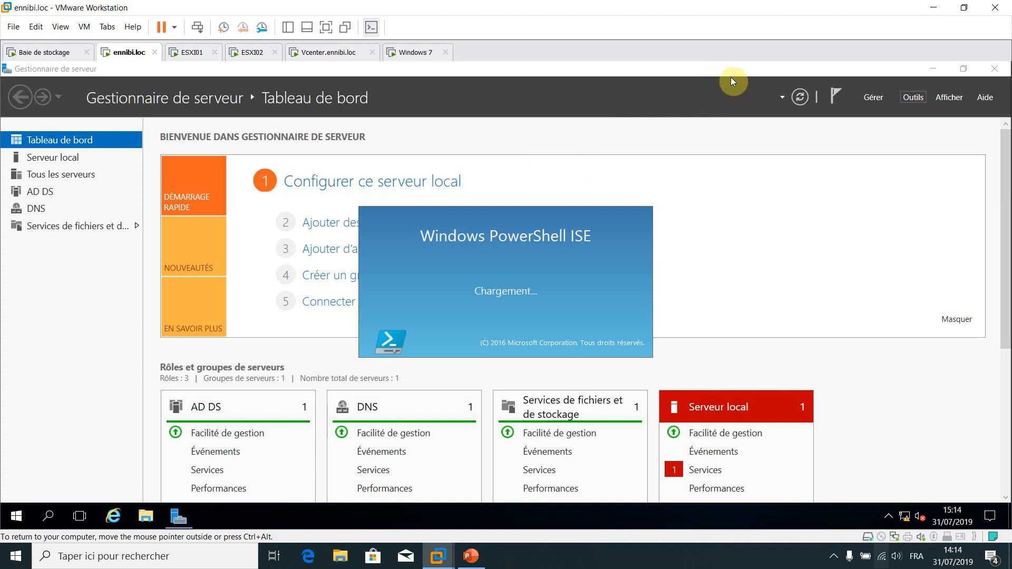
pyautogui.click(914, 98)
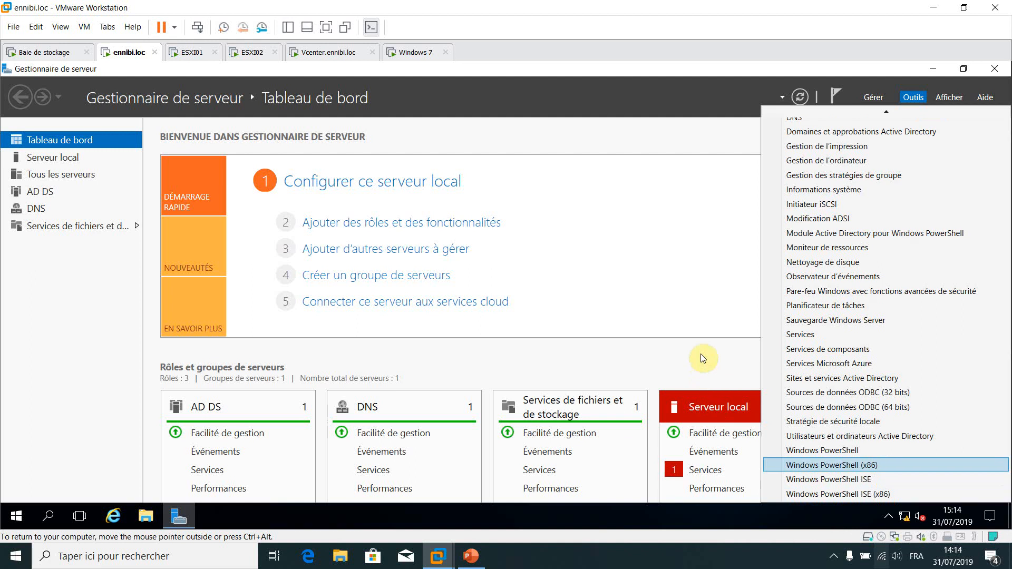
pyautogui.click(878, 436)
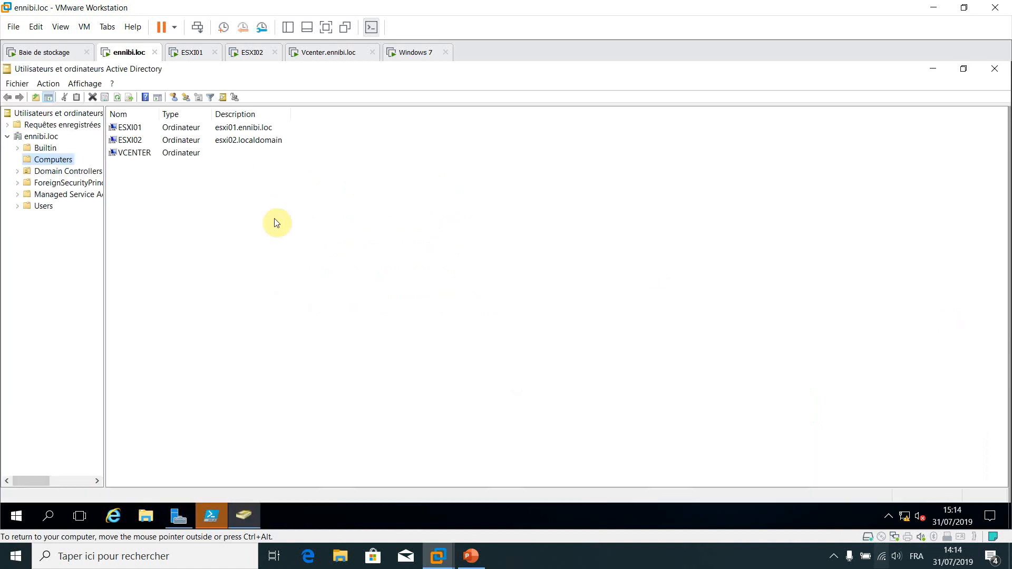
pyautogui.click(114, 105)
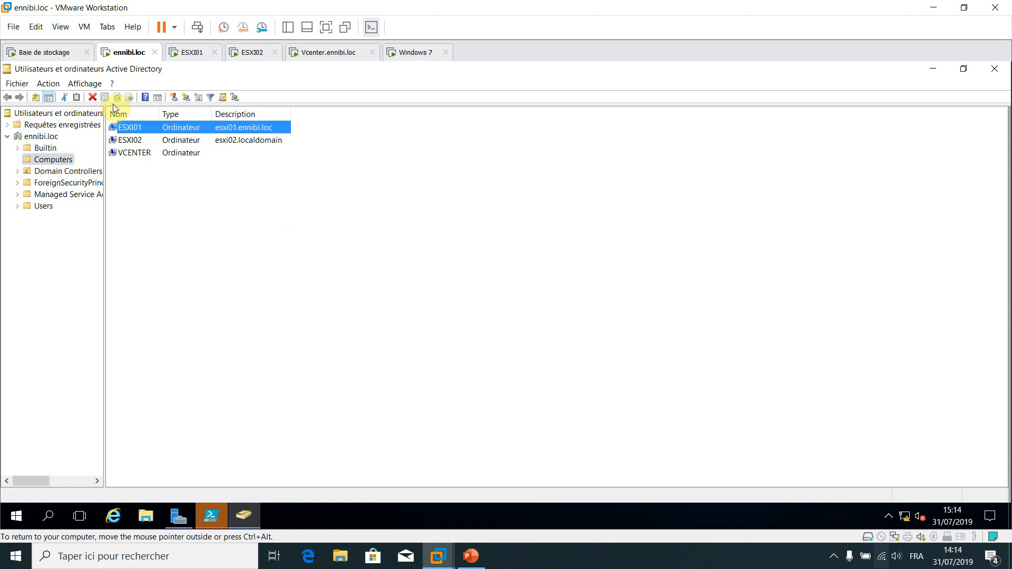
pyautogui.press('Down')
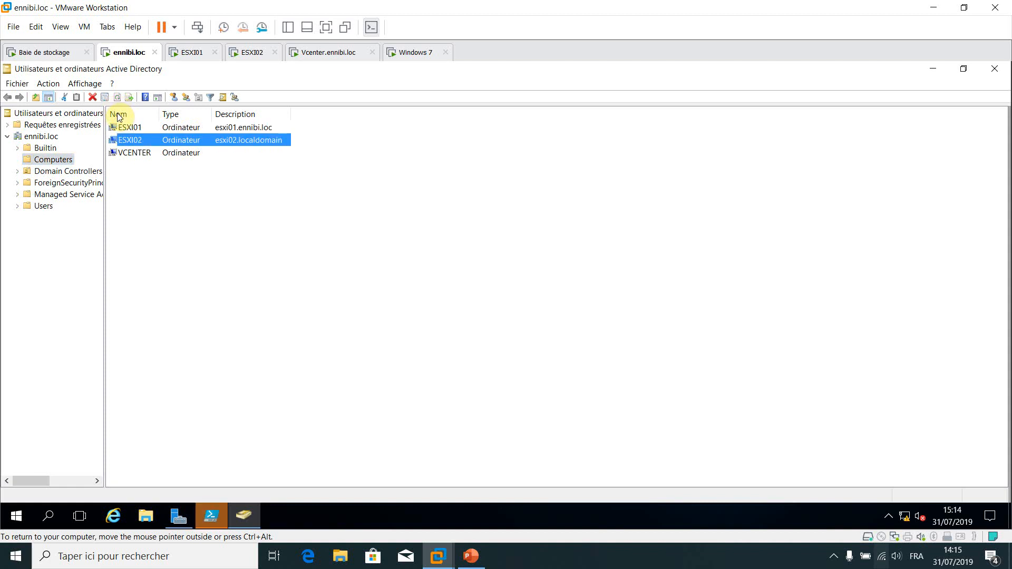
pyautogui.press('Down')
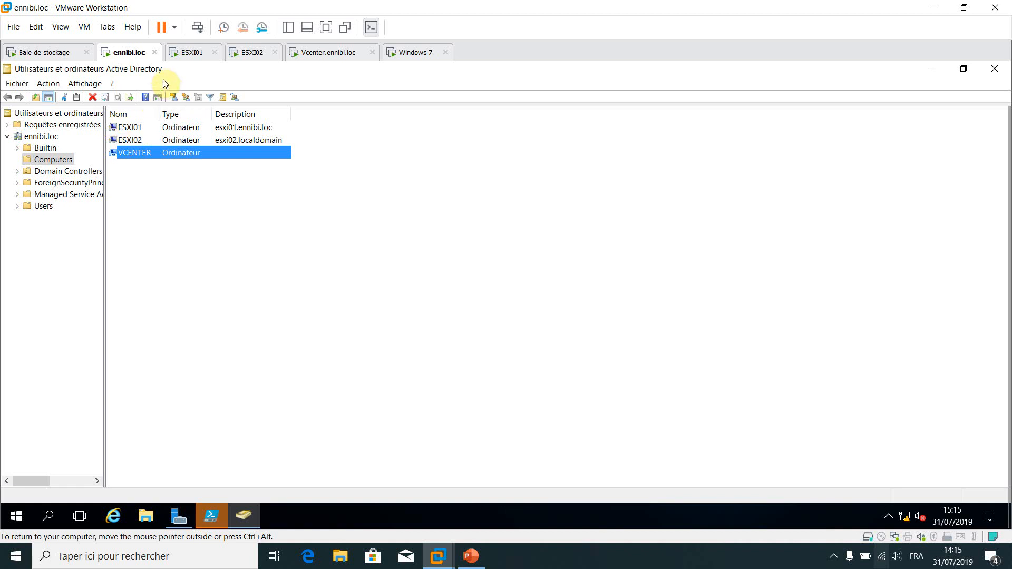
# Switch to Vcenter.ennibi.loc and sign in with the domain administrator password
pyautogui.click(328, 55)
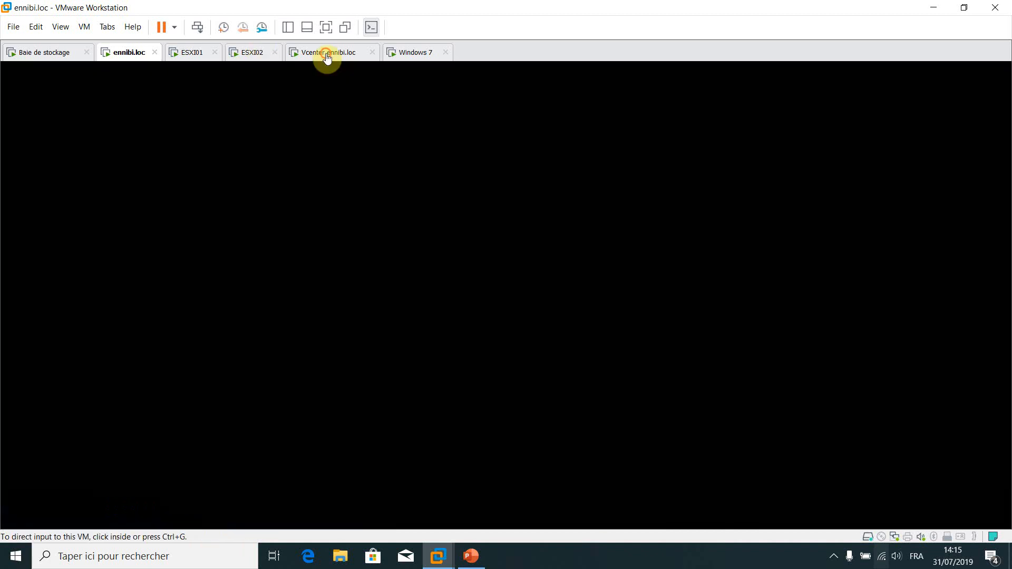
pyautogui.click(356, 156)
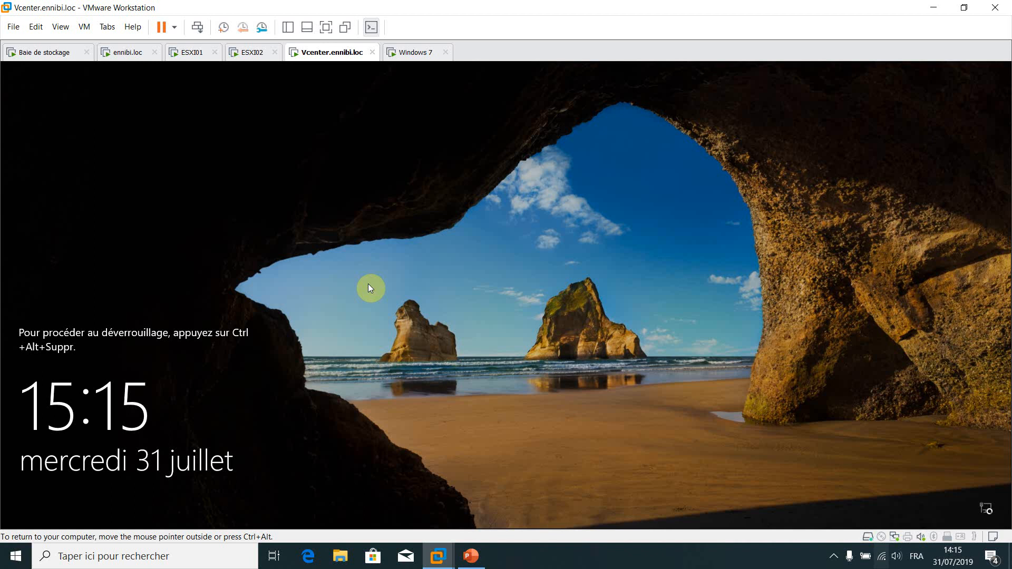
pyautogui.press('ctrl+alt+Insert')
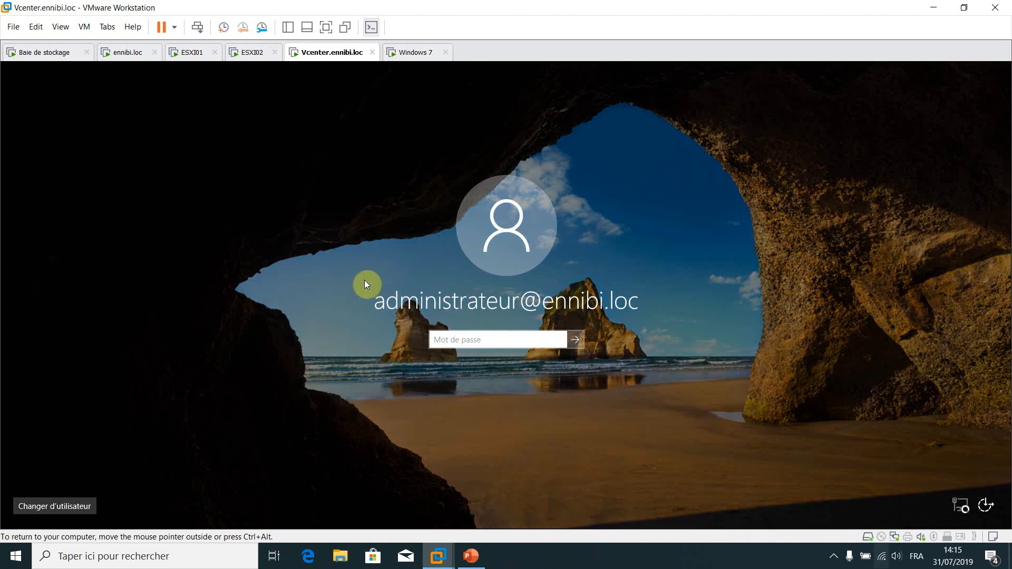
pyautogui.write('••••••')
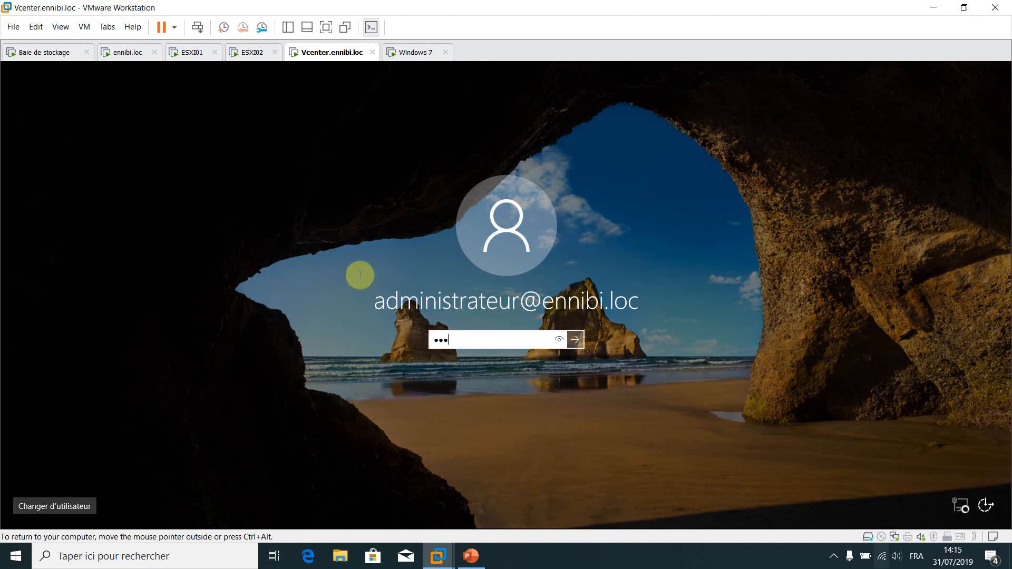
pyautogui.write('••••')
pyautogui.press('Return')
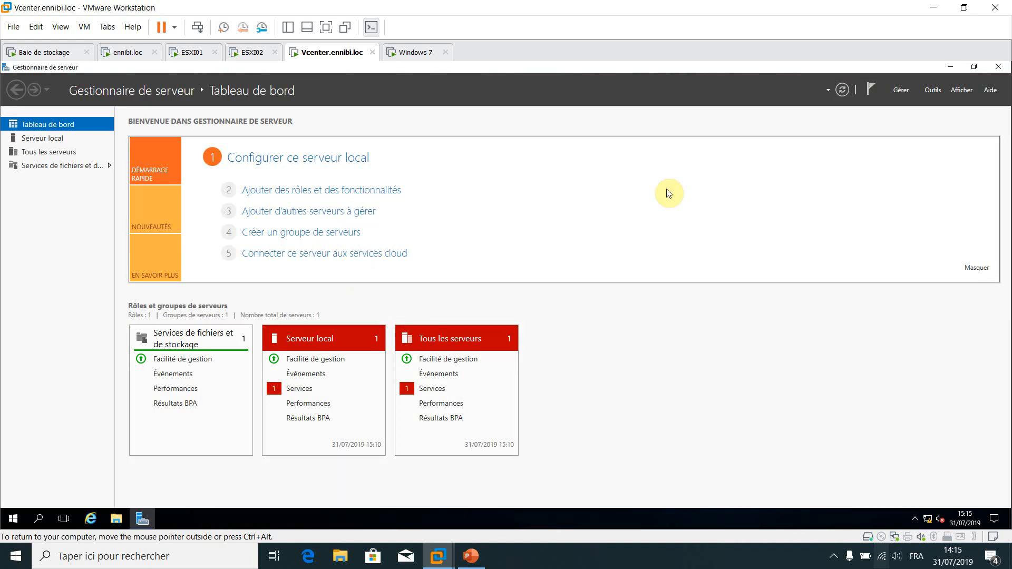
pyautogui.press('super+r')
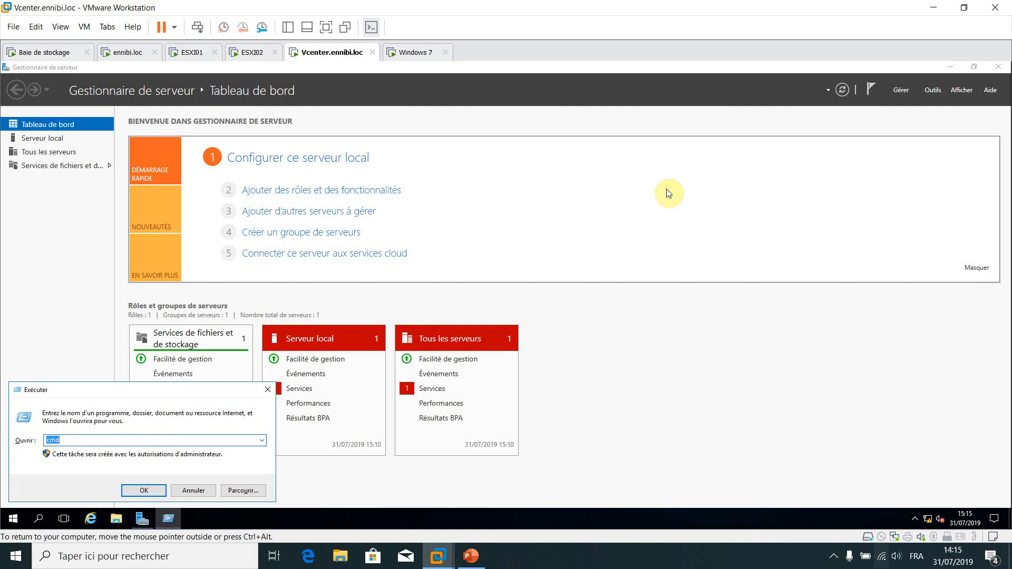
pyautogui.press('Return')
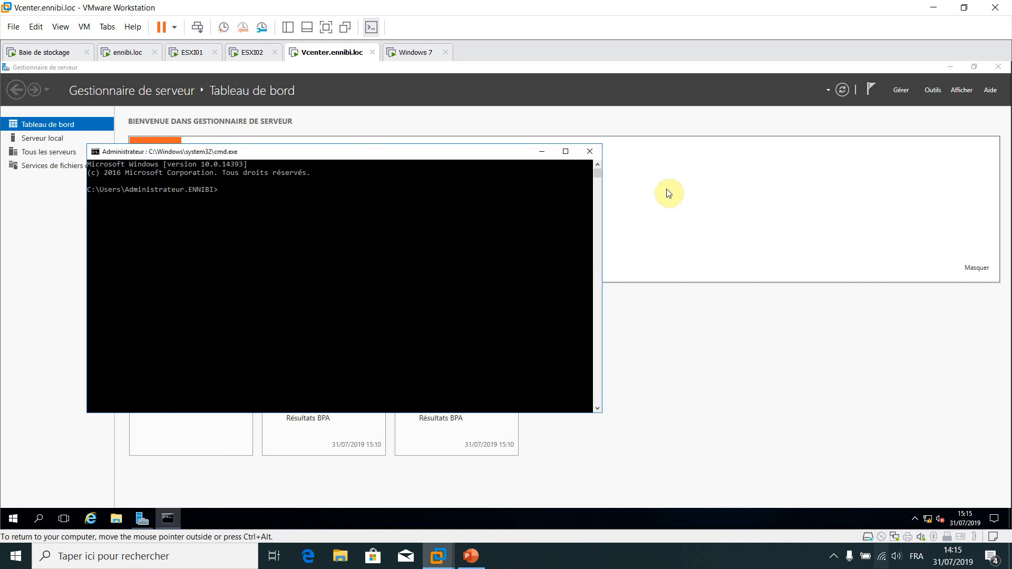
pyautogui.write('hostname')
pyautogui.press('Return')
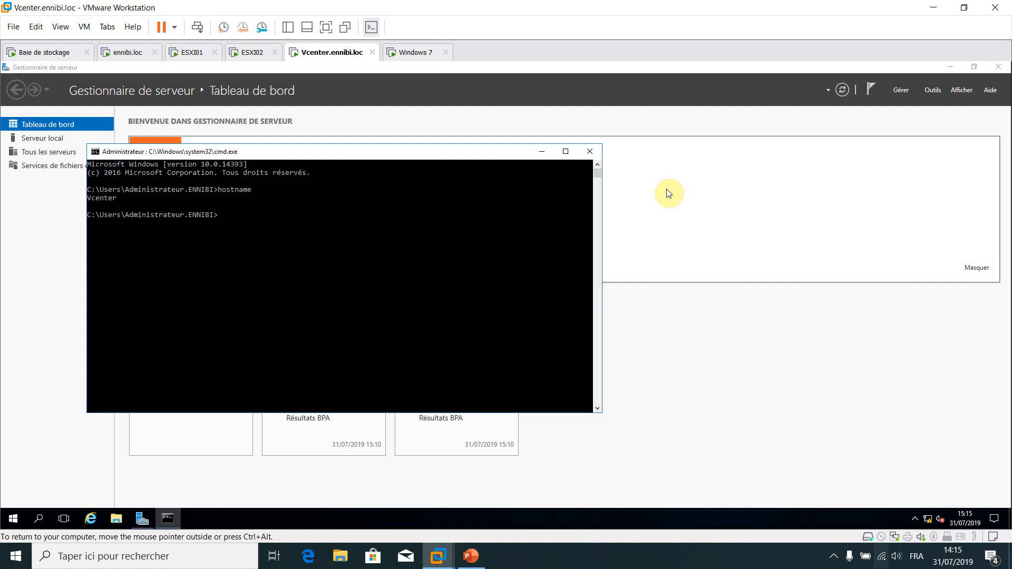
pyautogui.write('ipconfig')
pyautogui.press('Return')
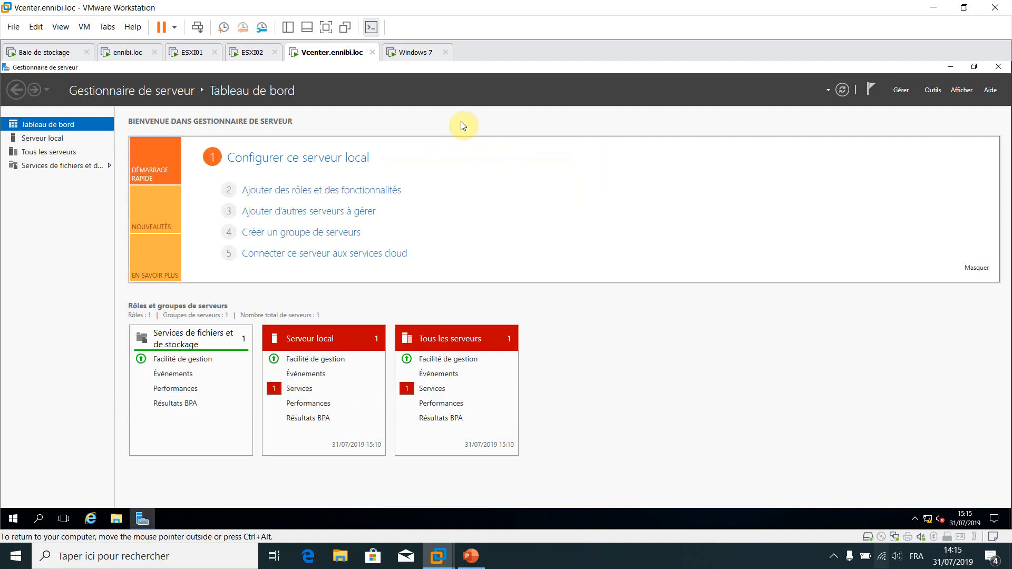
# Briefly wake the Windows 7 VM, then return to Vcenter and close Server Manager
pyautogui.click(413, 52)
pyautogui.click(344, 210)
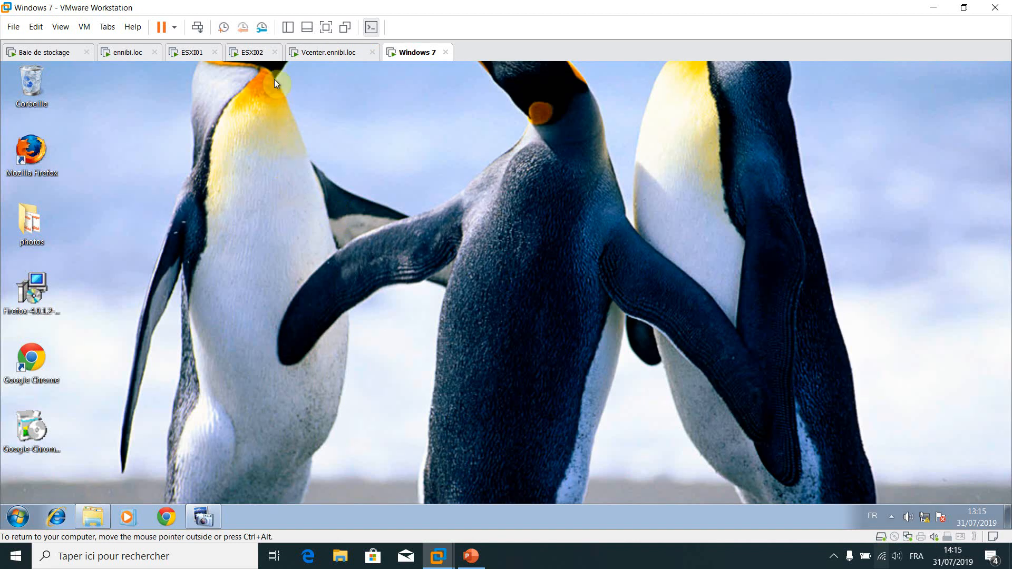
pyautogui.click(327, 52)
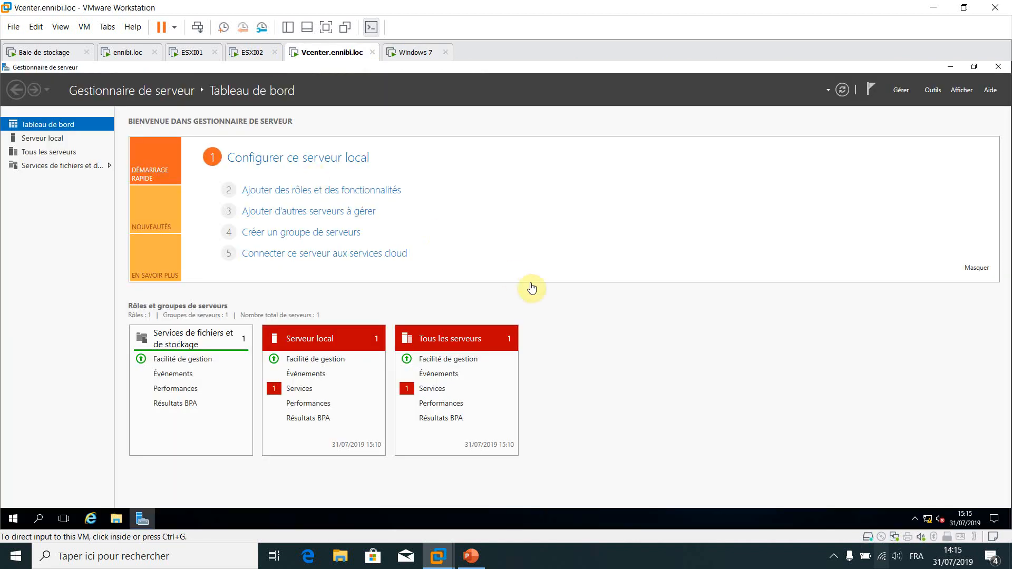
pyautogui.click(532, 287)
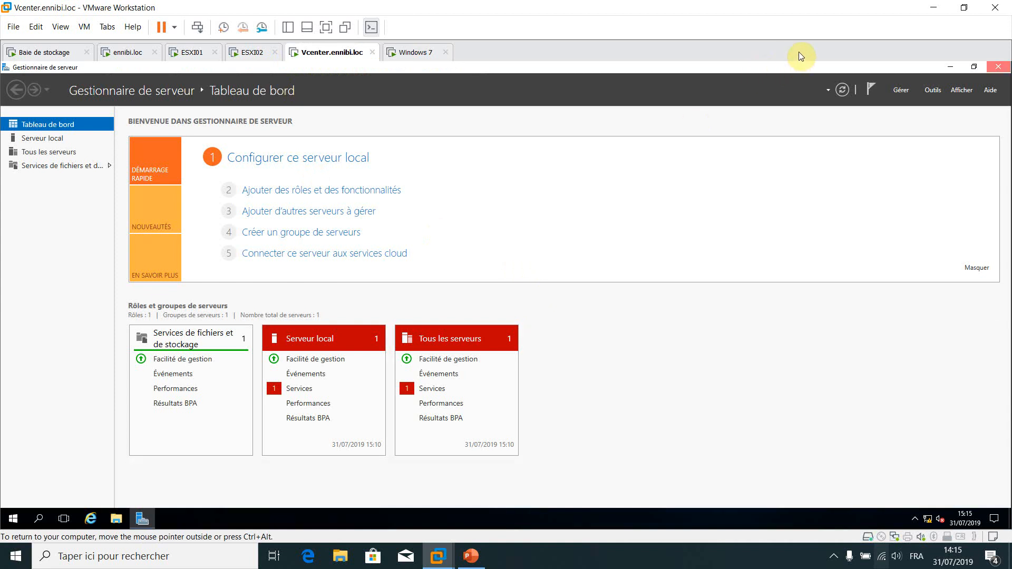
pyautogui.click(999, 66)
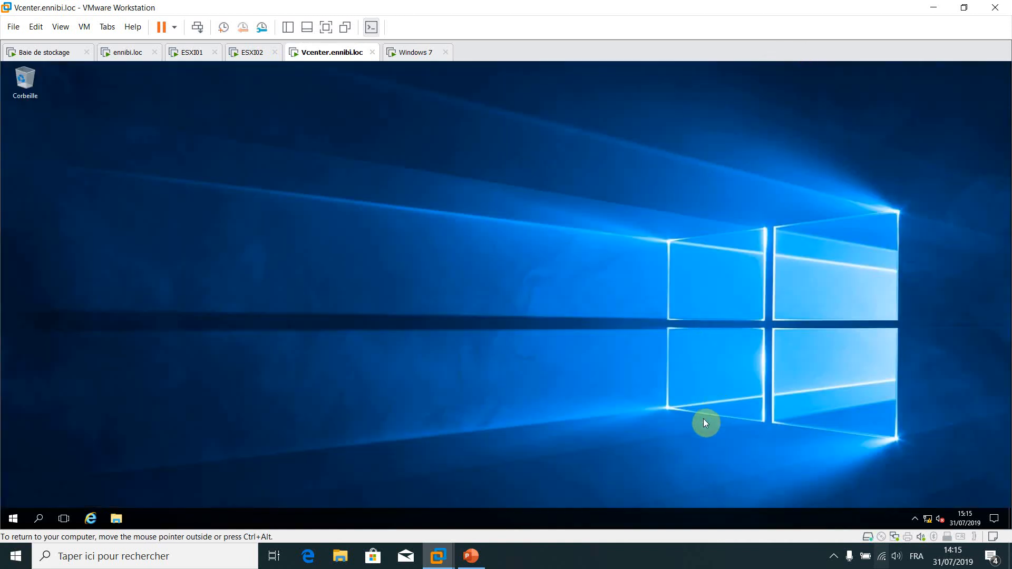
# Open the Vcenter VM's CD/DVD settings and browse for an ISO image file
pyautogui.click(881, 537)
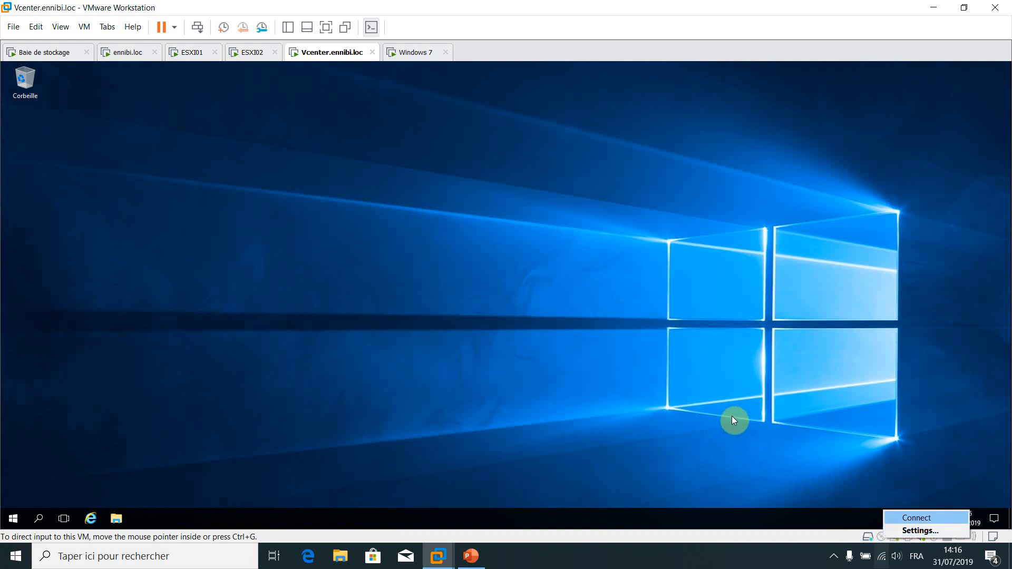
pyautogui.click(916, 531)
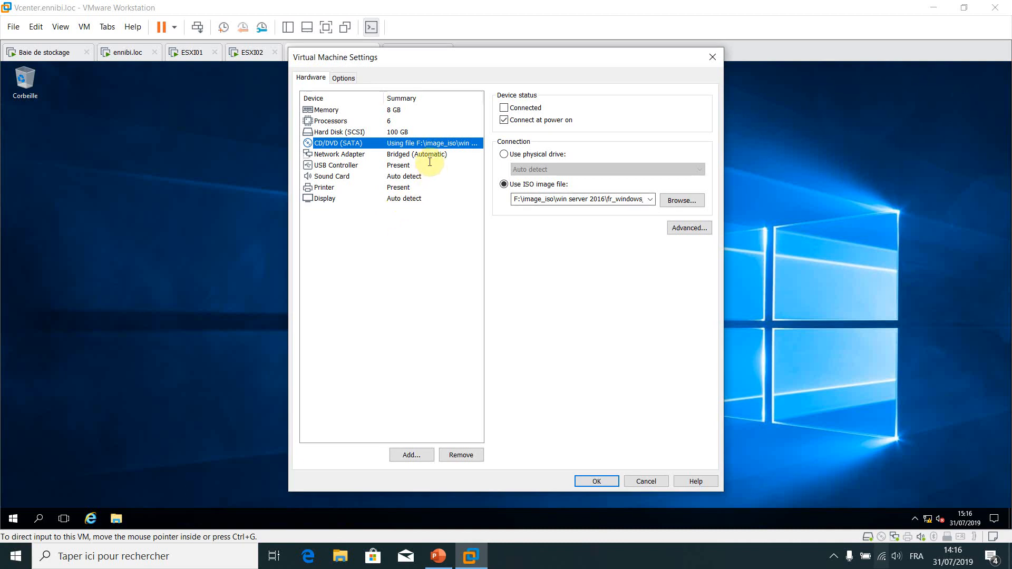
pyautogui.click(675, 201)
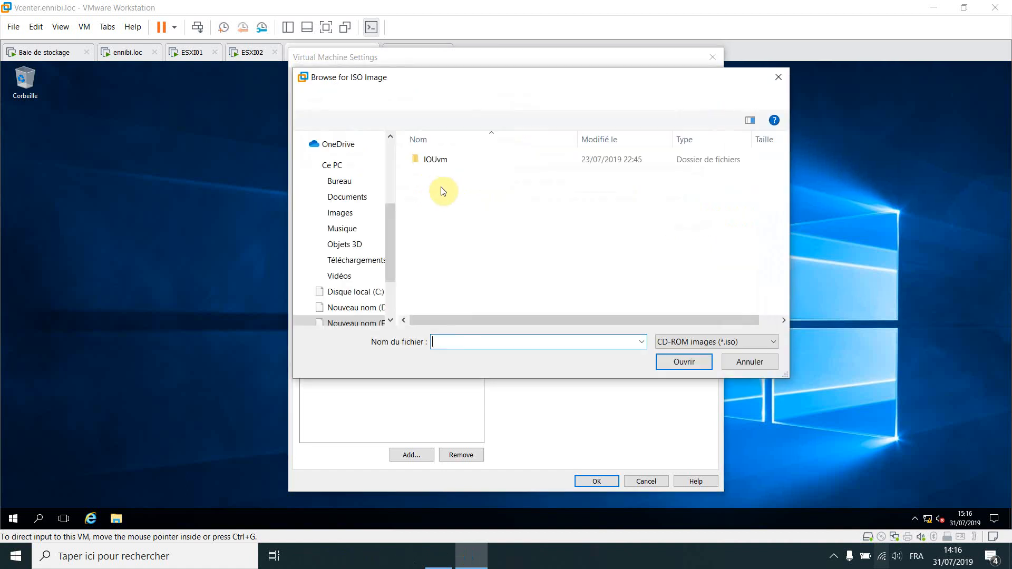
# Search drives F:, E: and L: for the ISO, settling on E:\Image ISO
pyautogui.scroll(-3, 320, 191)
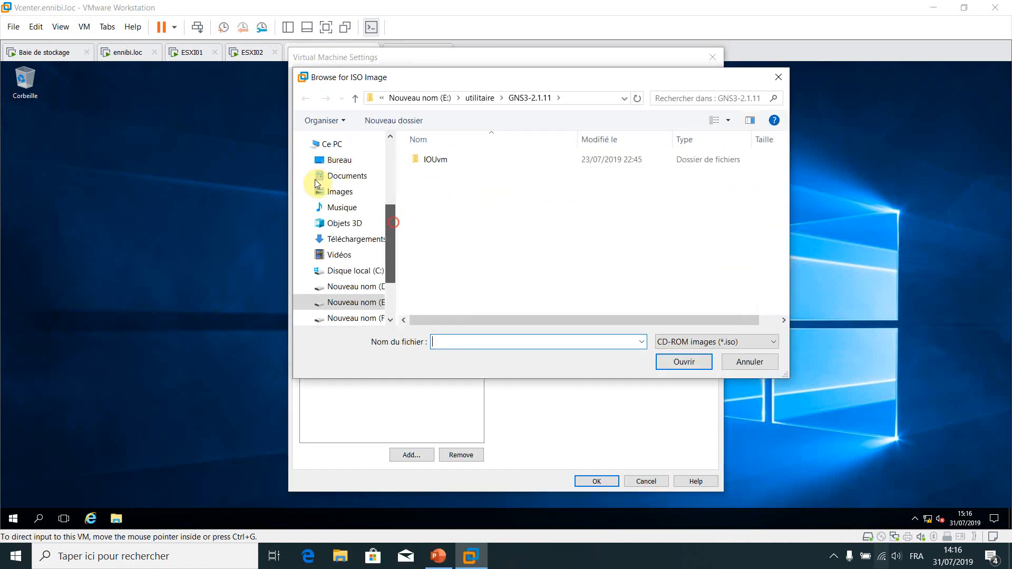
pyautogui.click(337, 249)
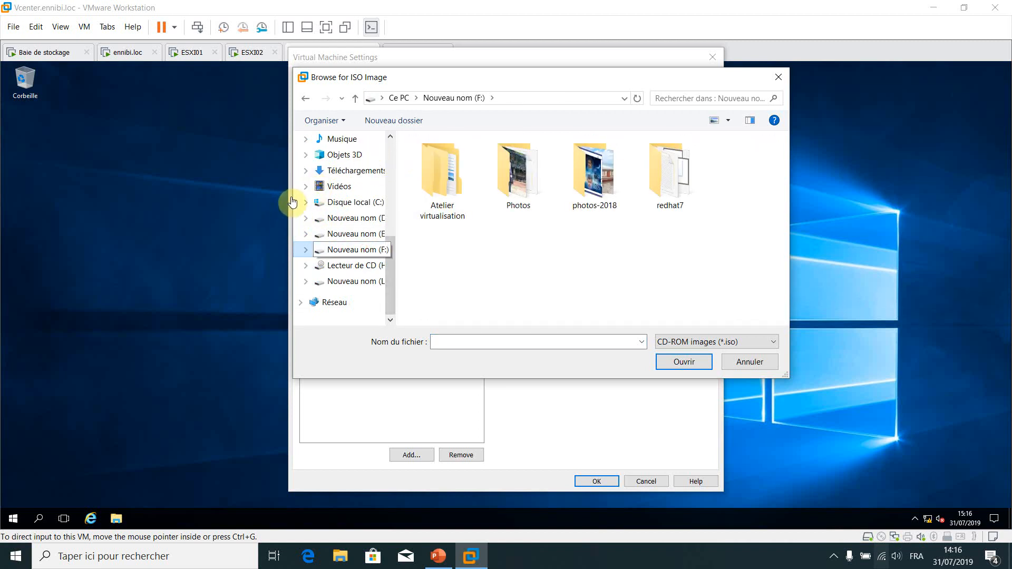
pyautogui.click(366, 235)
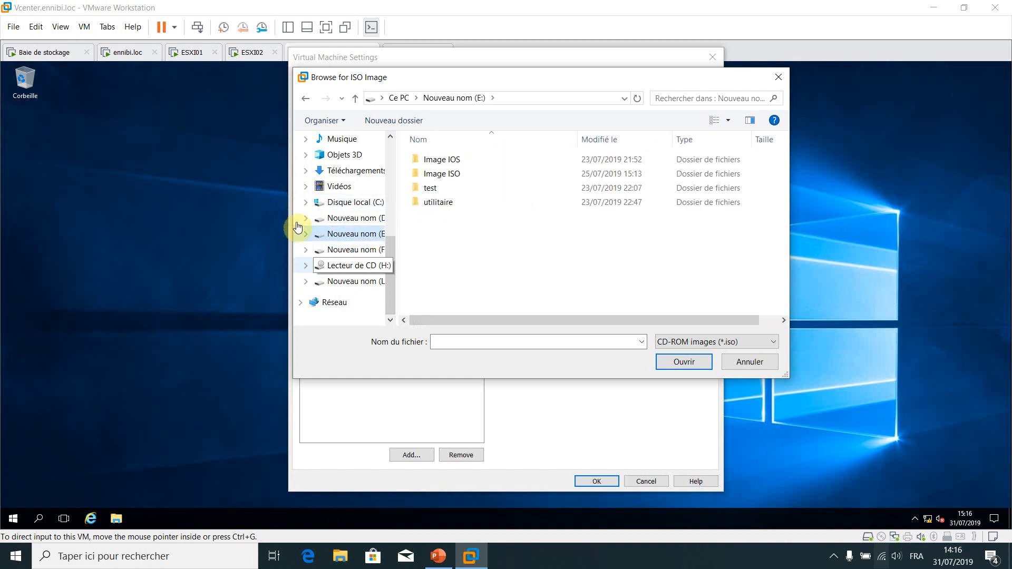
pyautogui.click(371, 283)
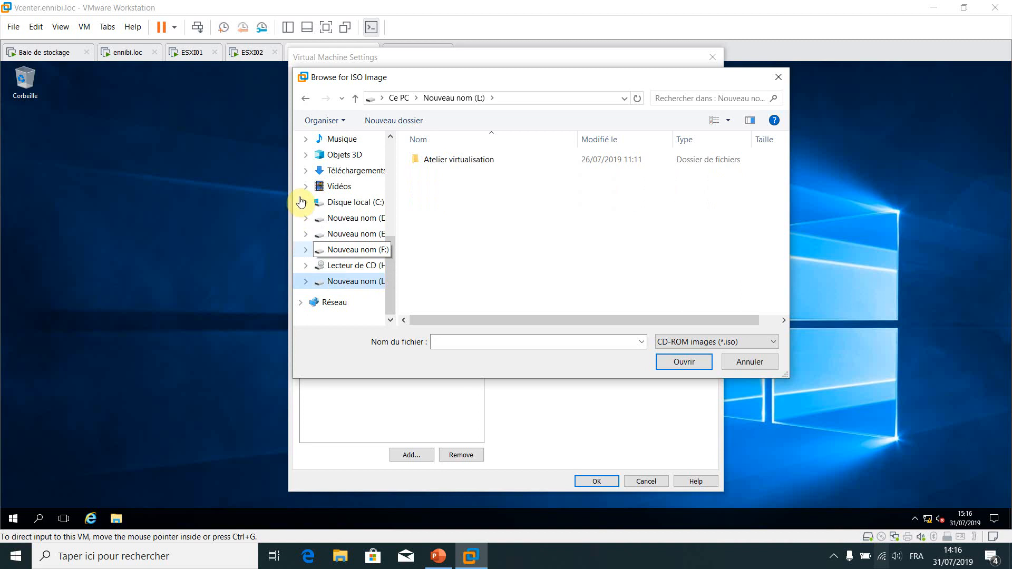
pyautogui.click(374, 254)
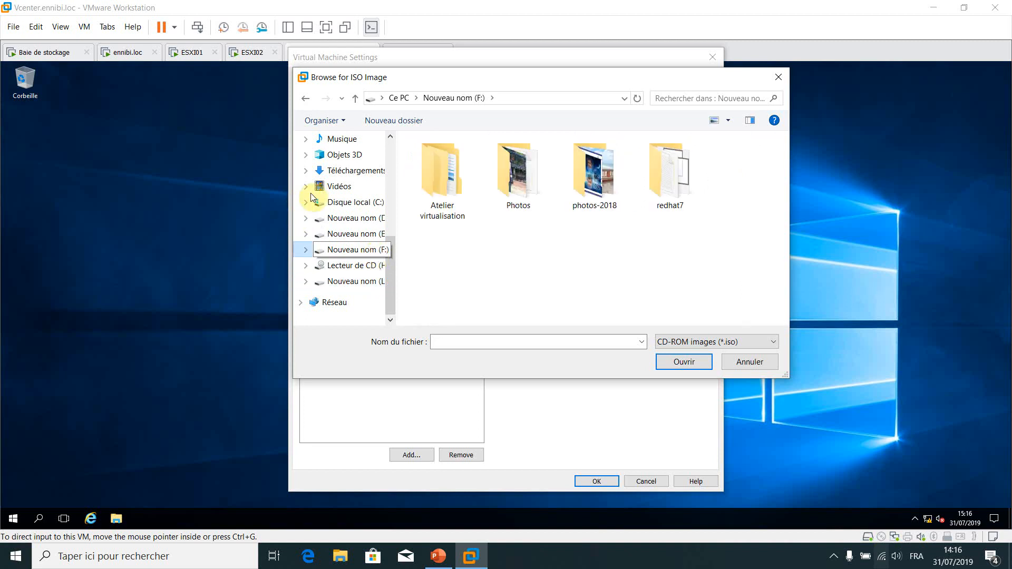
pyautogui.click(369, 235)
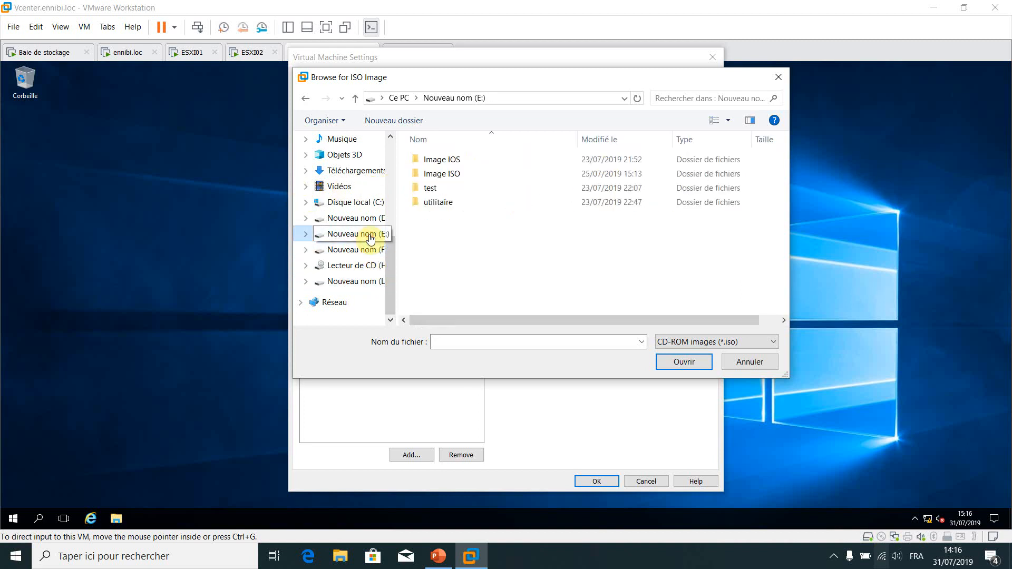
pyautogui.doubleClick(453, 174)
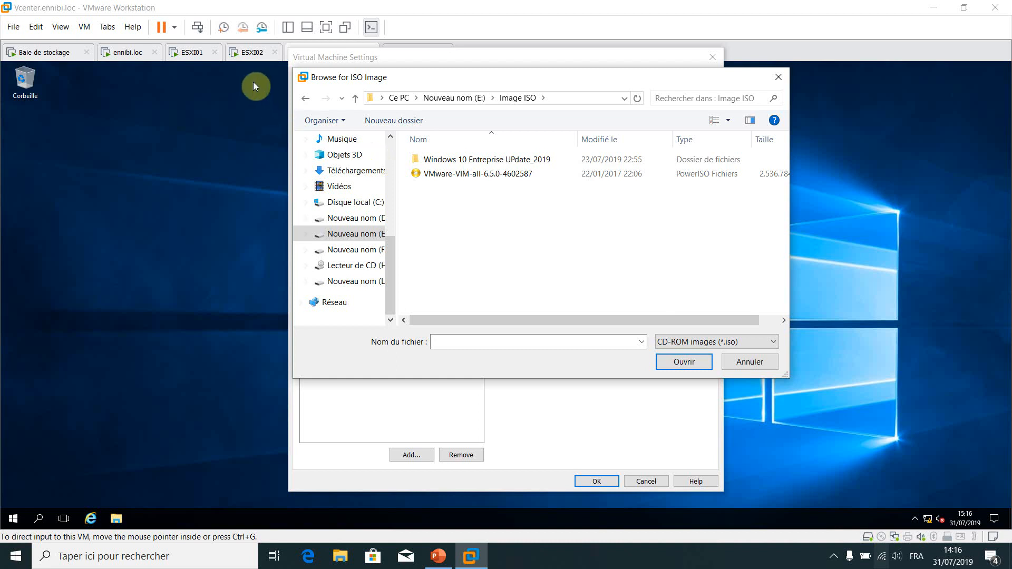
pyautogui.click(305, 98)
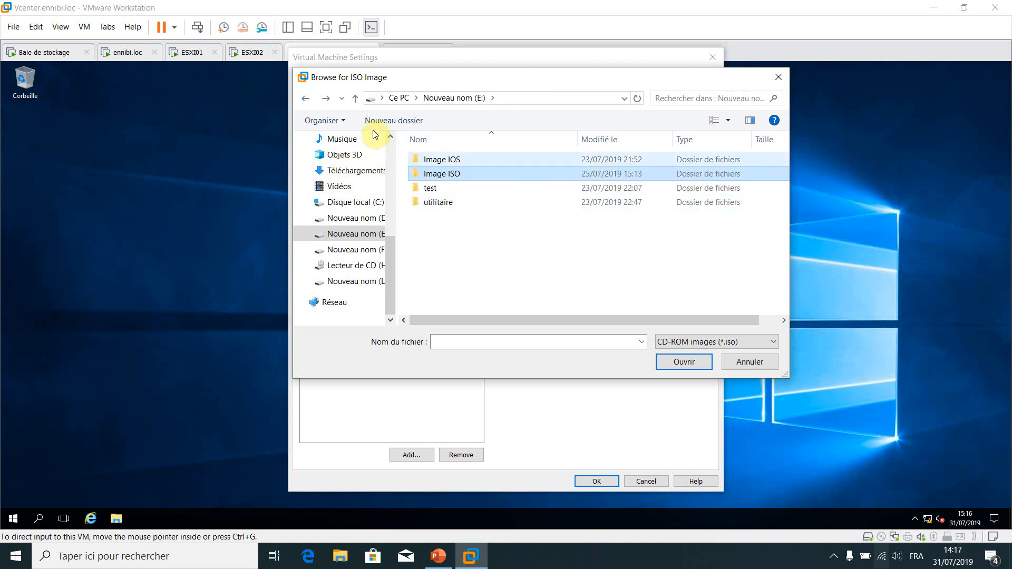
pyautogui.press('Up')
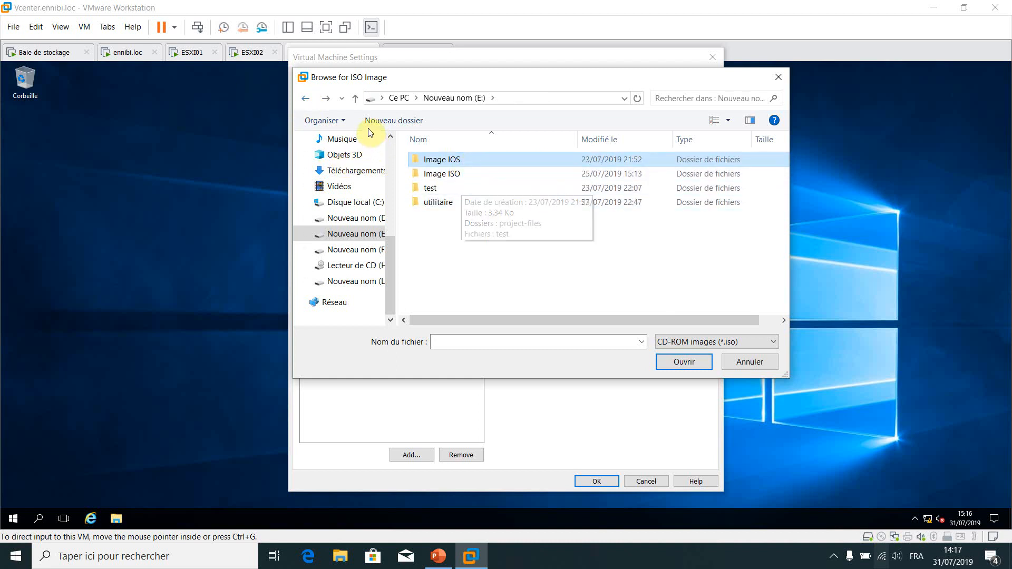
pyautogui.doubleClick(460, 159)
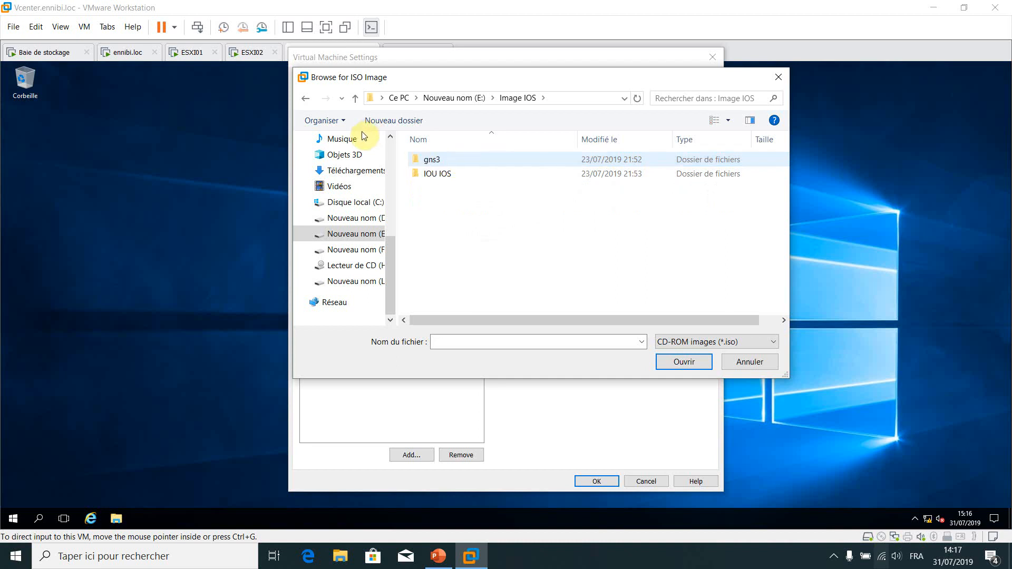
pyautogui.click(306, 99)
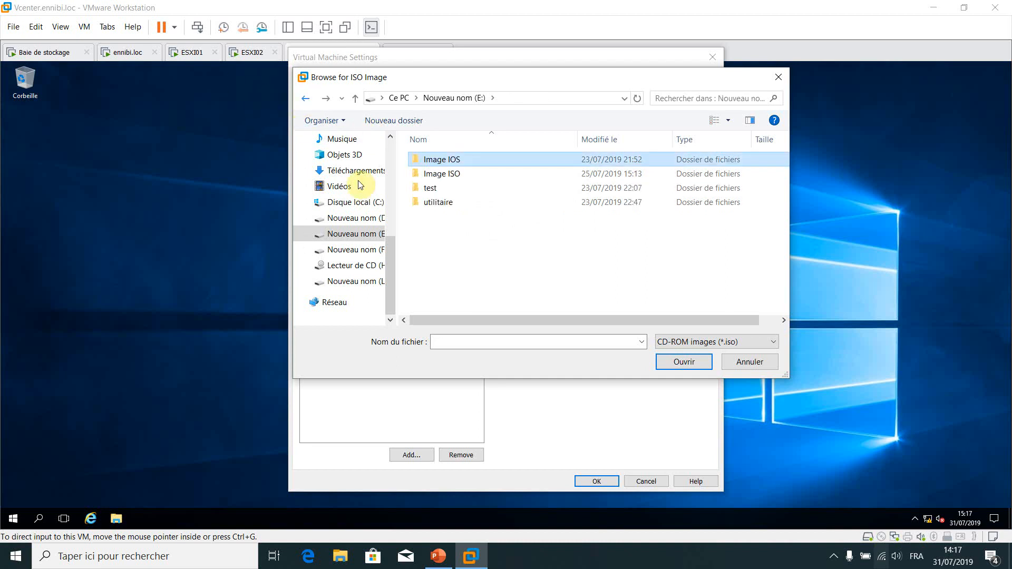
pyautogui.click(464, 177)
pyautogui.doubleClick(465, 177)
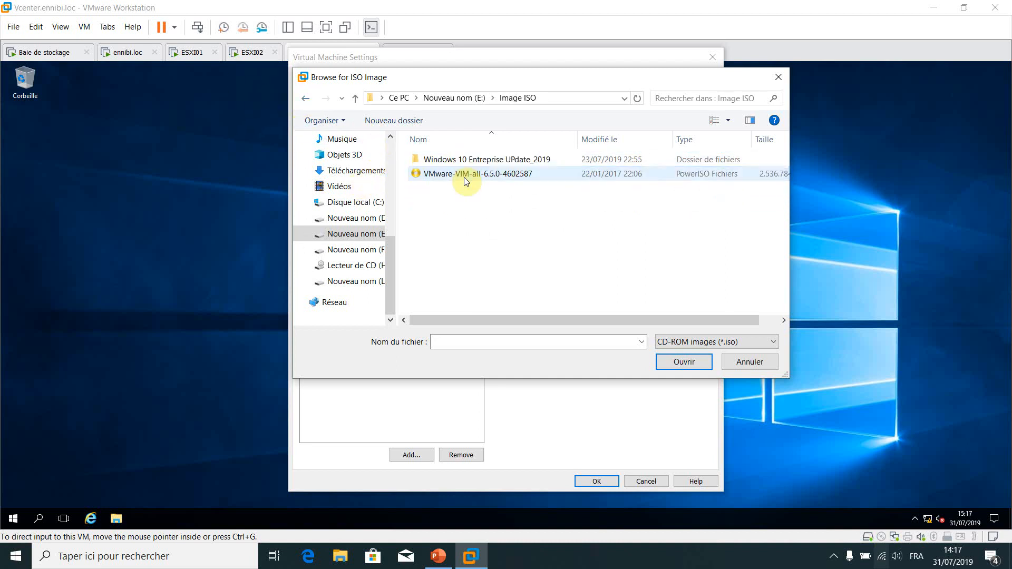
# Select VMware-VIM-all-6.5.0-4602587 as the CD/DVD image and confirm the VM settings
pyautogui.click(464, 174)
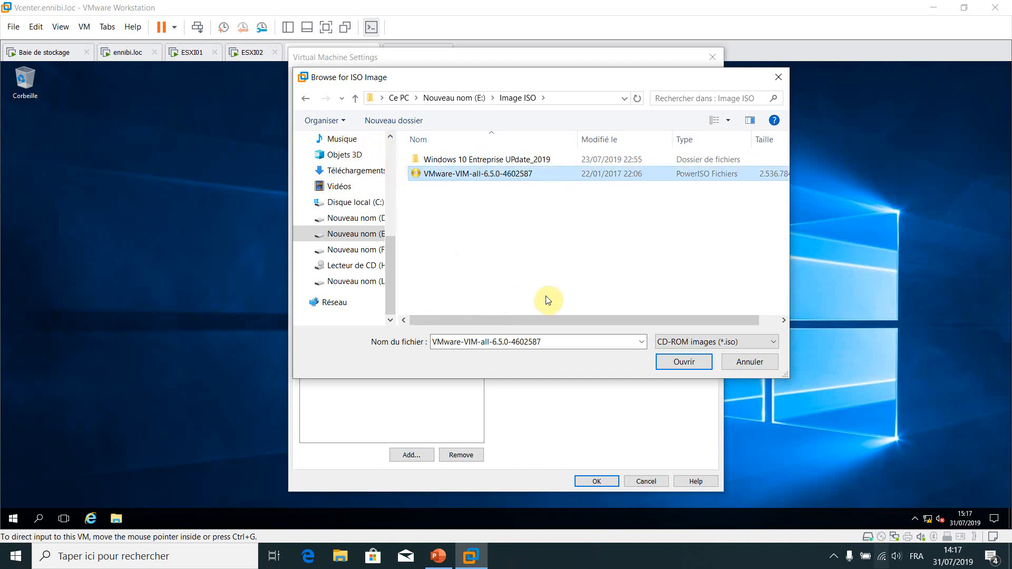
pyautogui.click(680, 361)
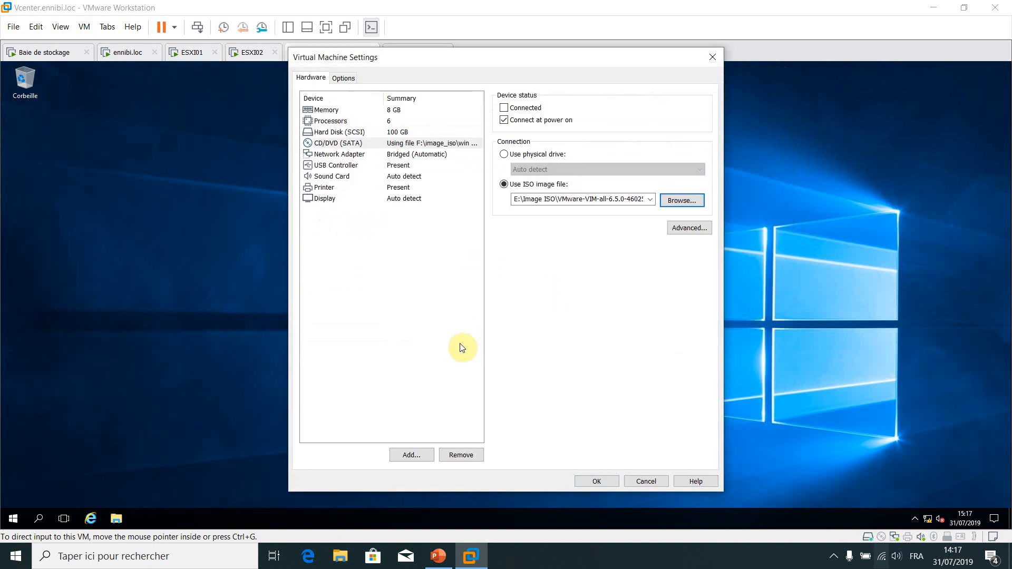
pyautogui.click(593, 480)
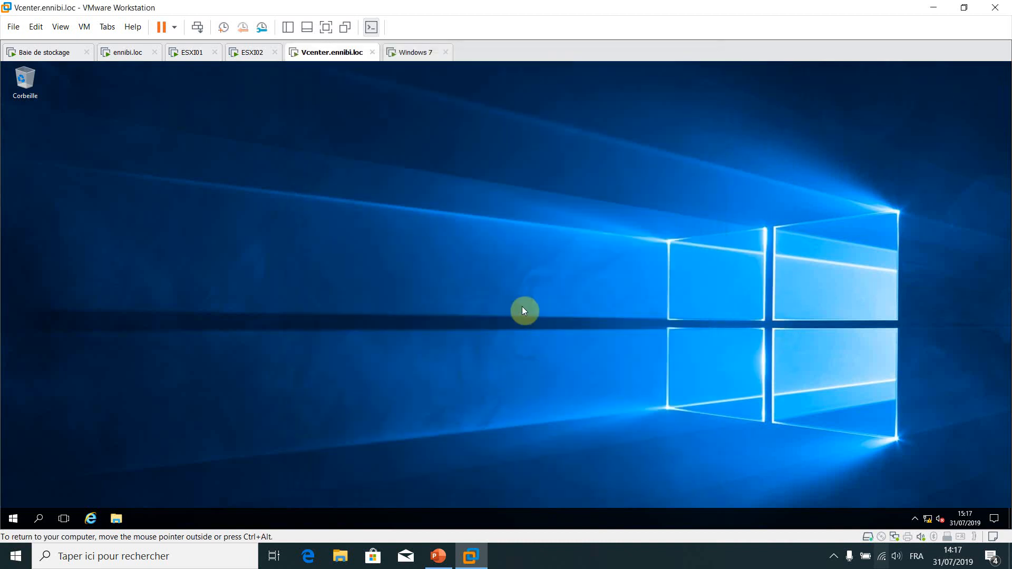
# Connect the Vcenter VM's virtual DVD drive from the status-bar icon
pyautogui.rightClick(881, 537)
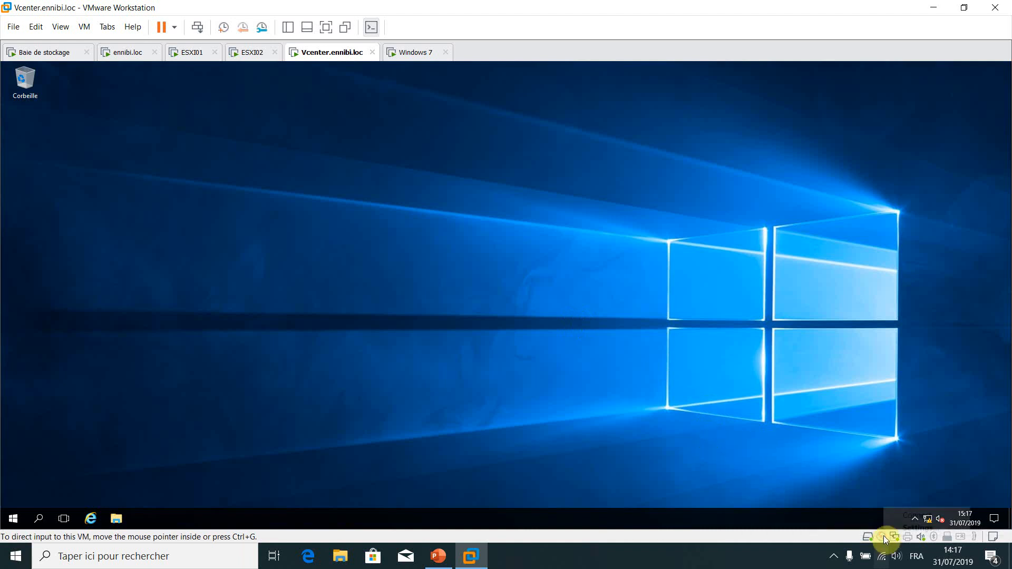
pyautogui.click(903, 516)
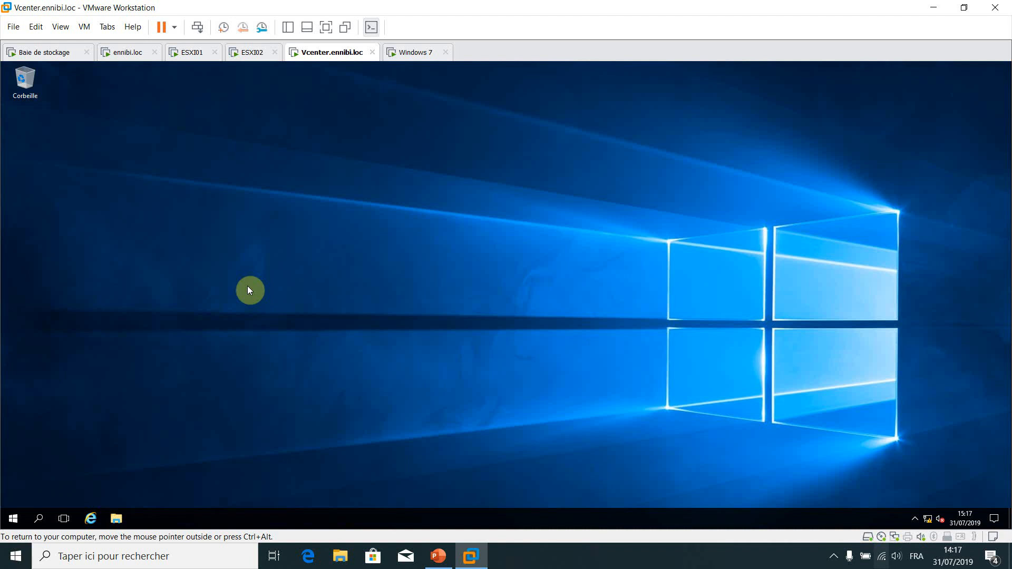
# Launch the vCenter installer from the DVD drive D: under Ce PC, then reposition its window
pyautogui.press('super+e')
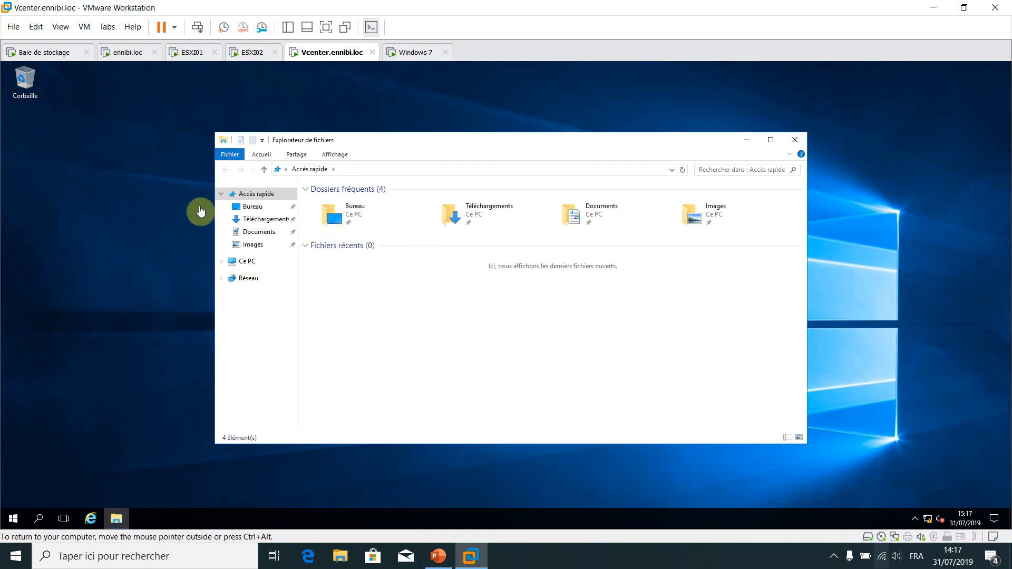
pyautogui.click(247, 261)
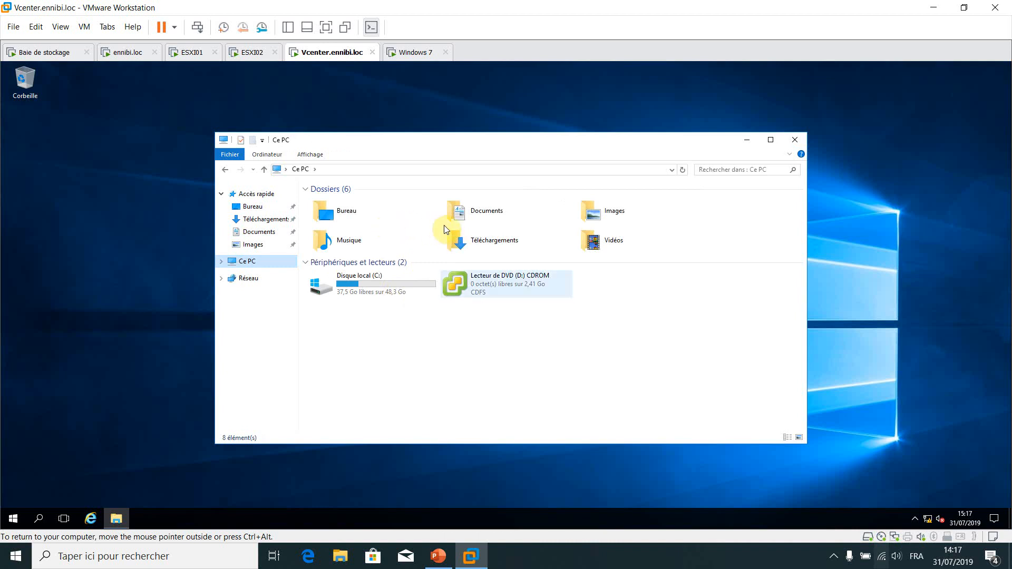
pyautogui.click(396, 228)
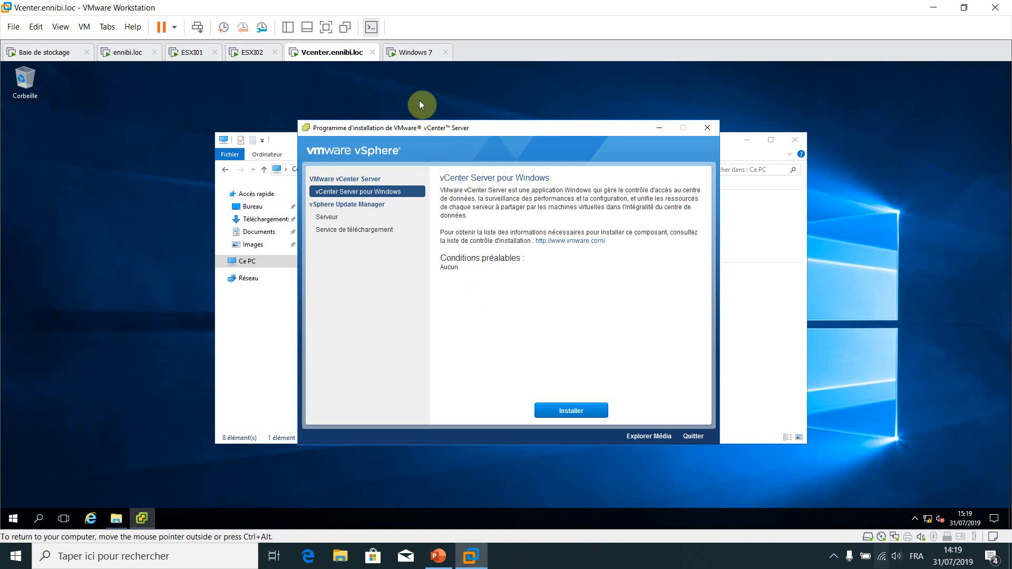
pyautogui.moveTo(419, 100); pyautogui.dragTo(441, 83)
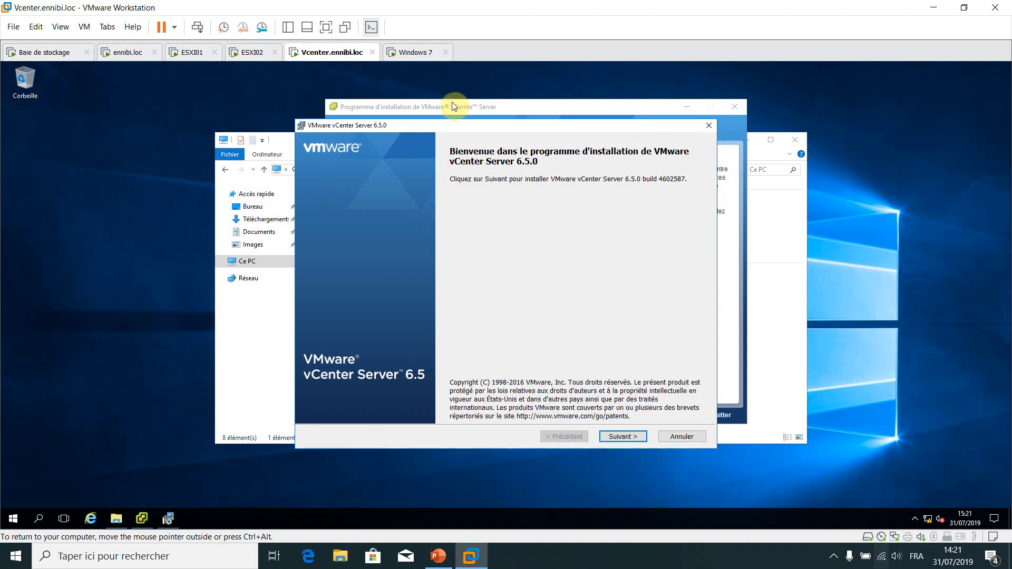
# Advance the vCenter Server 6.5.0 wizard past licence and embedded deployment, keeping Vcenter.ennibi.loc
pyautogui.moveTo(562, 127); pyautogui.dragTo(589, 122)
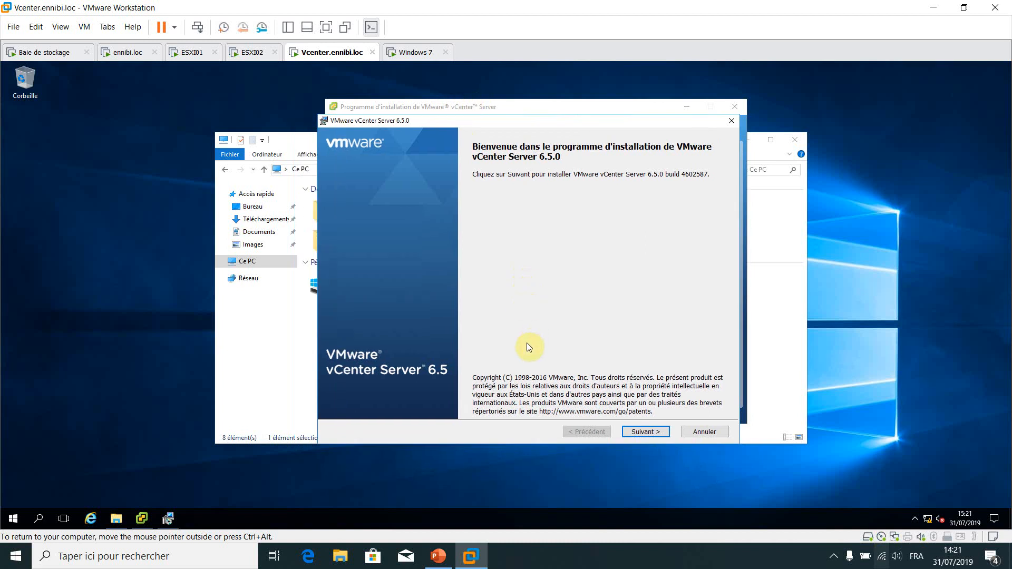
pyautogui.press('Return')
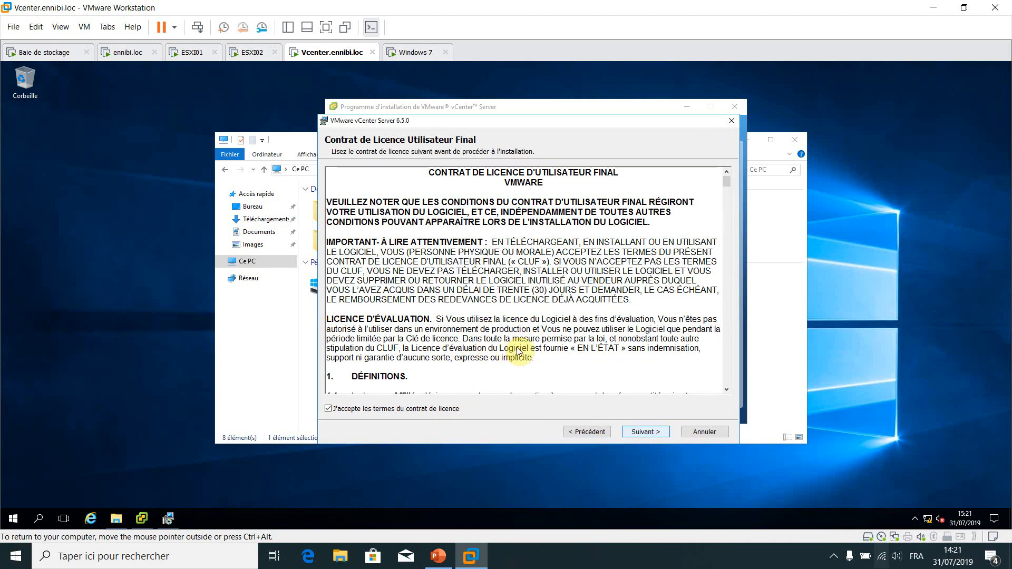
pyautogui.press('Return')
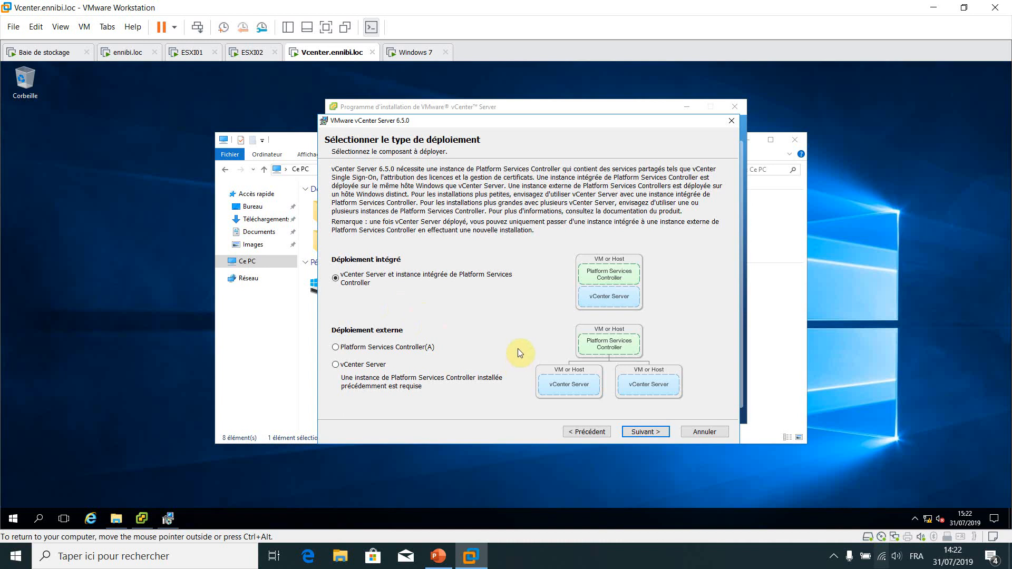
pyautogui.press('Return')
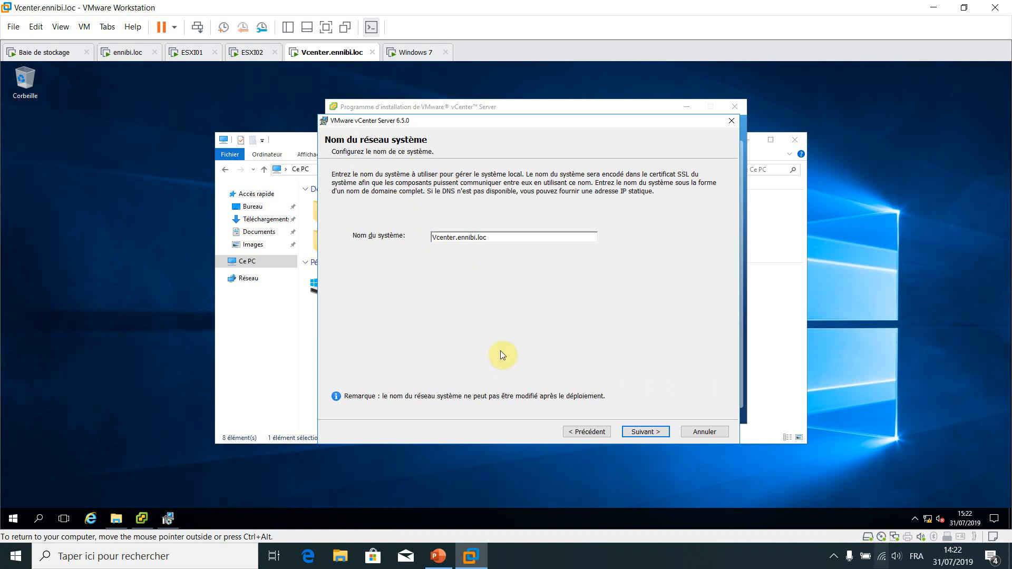
pyautogui.press('Return')
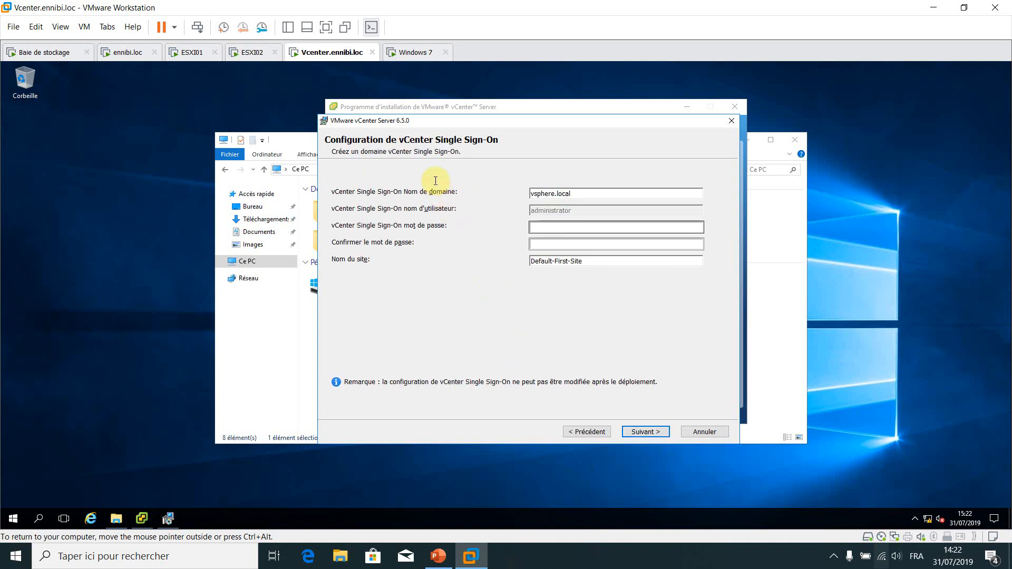
pyautogui.click(590, 227)
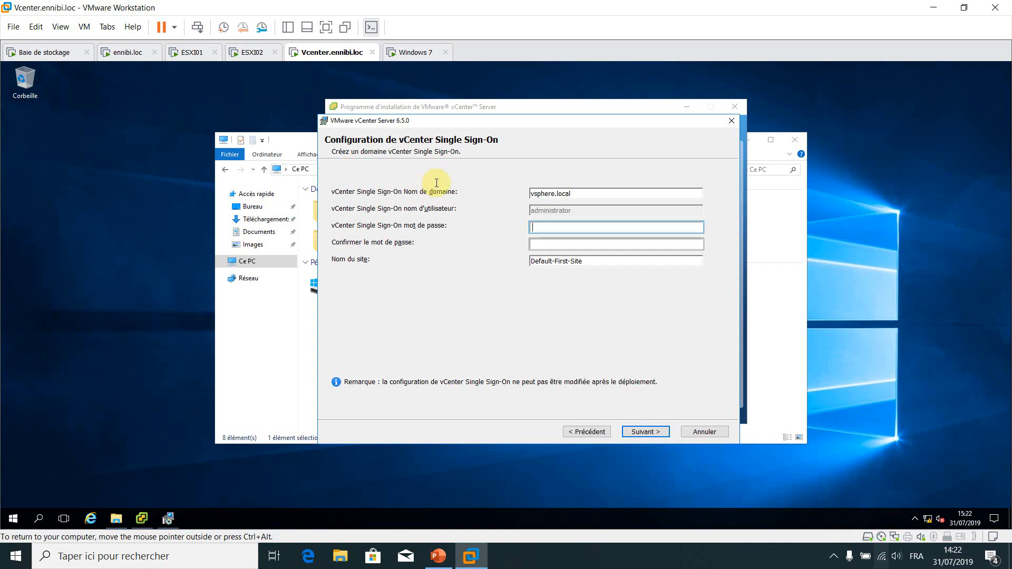
# Enter and confirm the vsphere.local Single Sign-On password, correcting the mistyped confirmation, and continue
pyautogui.write('****')
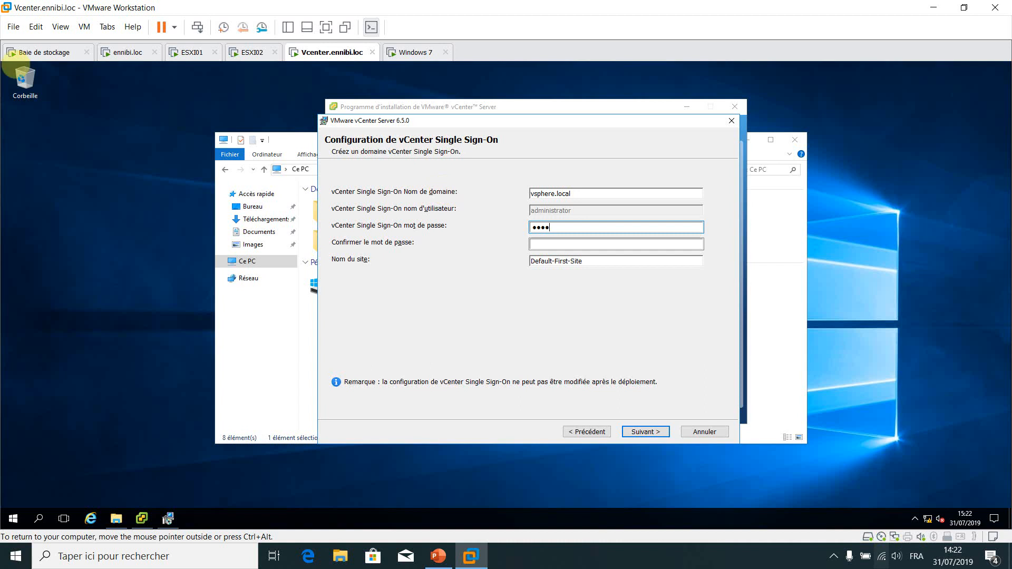
pyautogui.write('****')
pyautogui.press('Tab')
pyautogui.write('*')
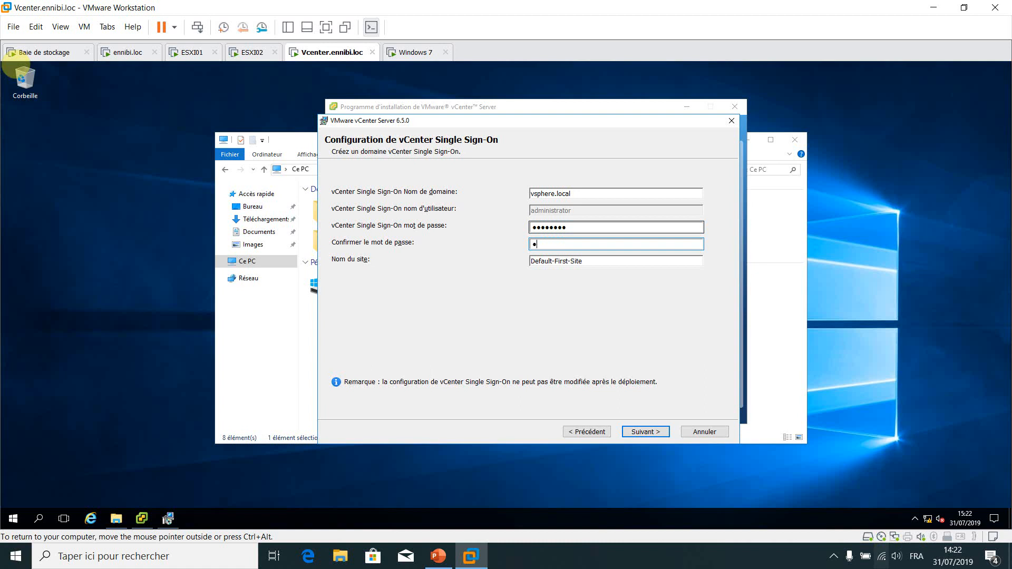
pyautogui.write('******')
pyautogui.press('BackSpace')
pyautogui.press('BackSpace')
pyautogui.press('BackSpace')
pyautogui.press('BackSpace')
pyautogui.press('BackSpace')
pyautogui.press('BackSpace')
pyautogui.write('********')
pyautogui.click(16, 68)
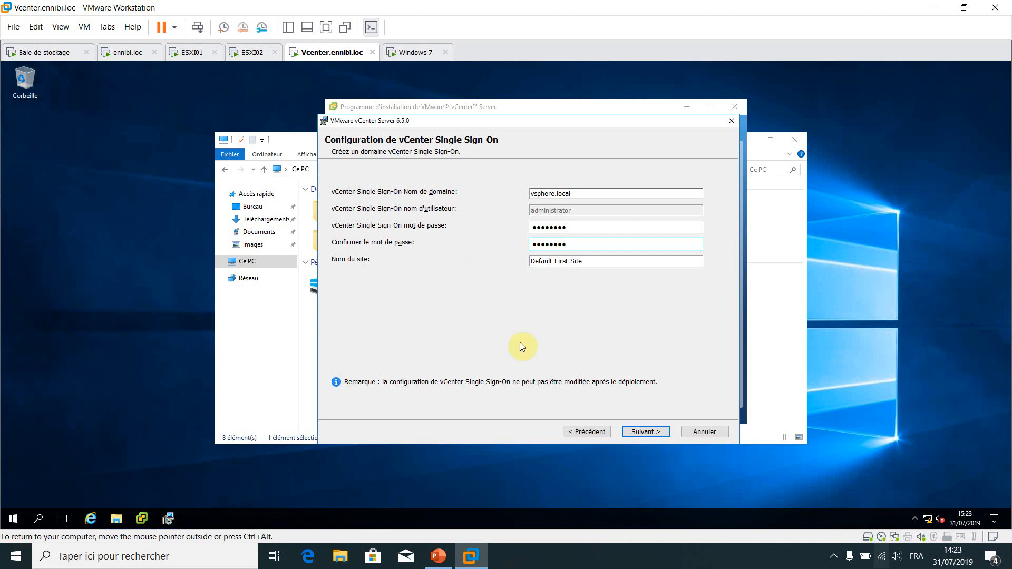
pyautogui.press('Return')
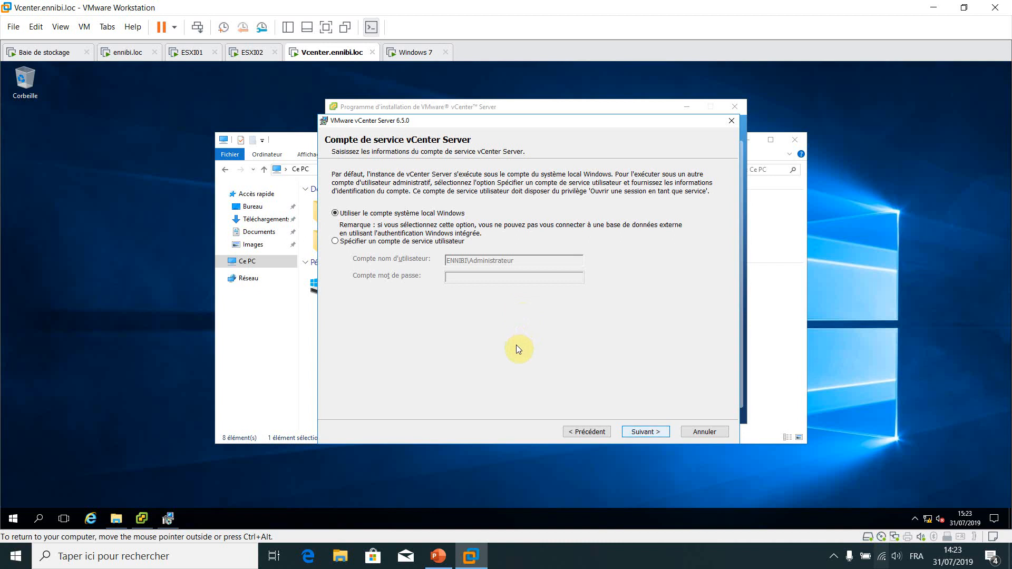
# Keep the local system account, embedded Postgres database, default ports, folders and CEIP choice, then start installing
pyautogui.press('Return')
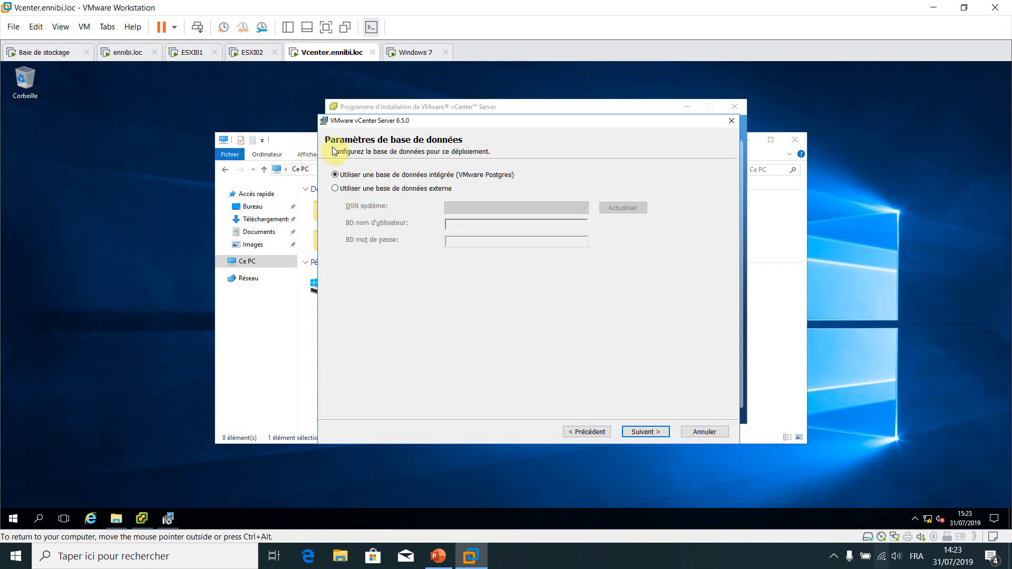
pyautogui.press('Return')
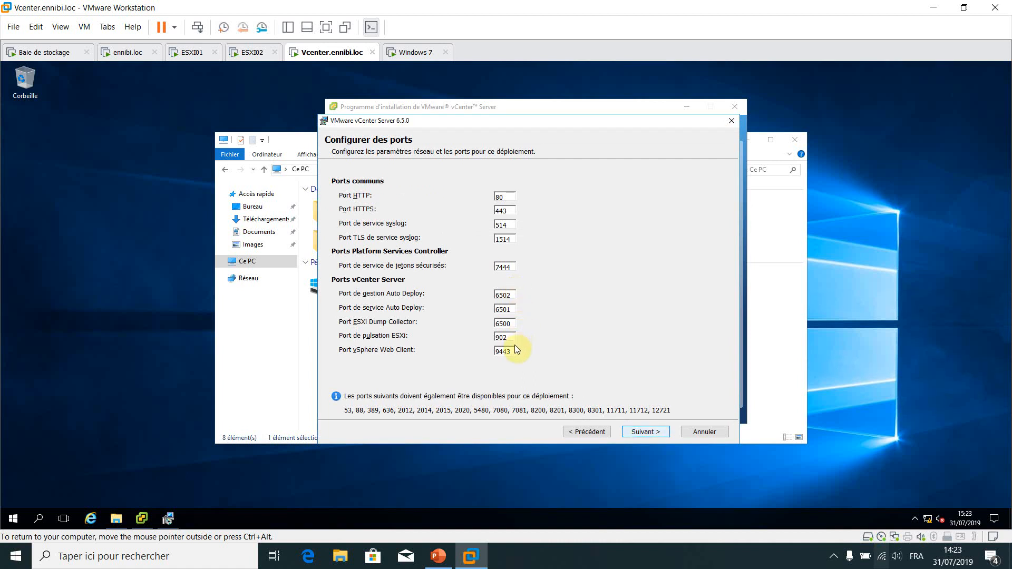
pyautogui.press('Return')
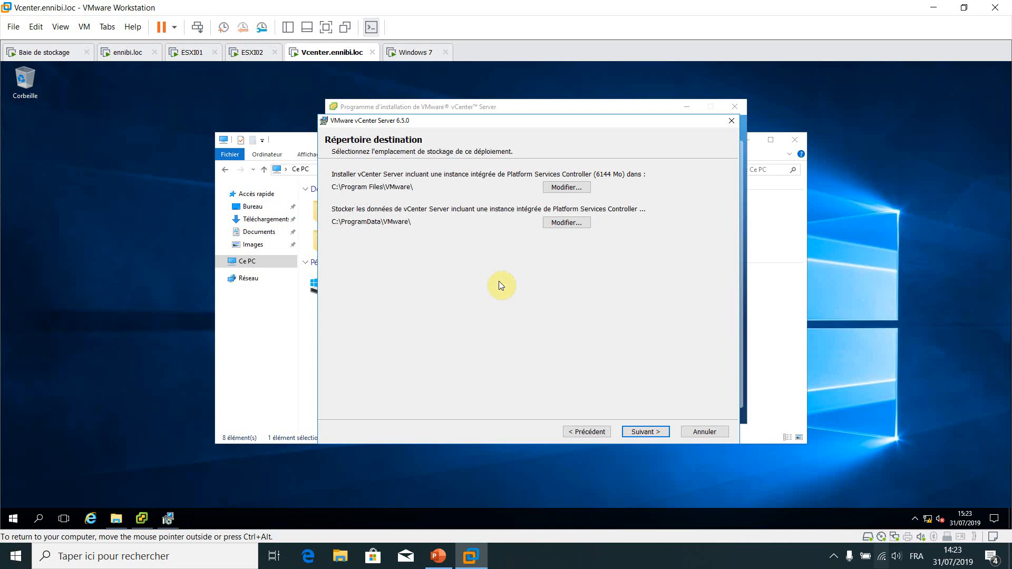
pyautogui.press('Return')
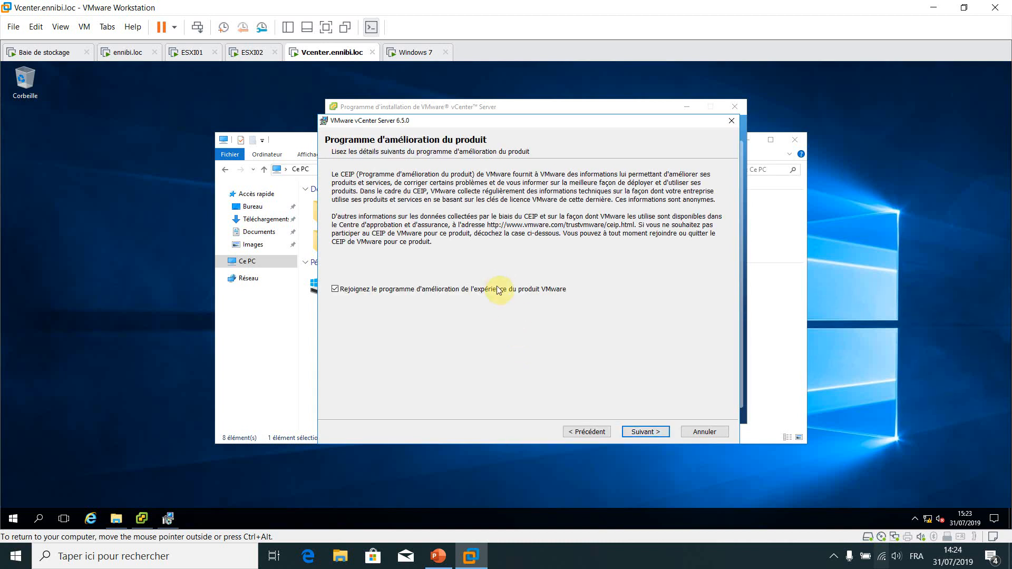
pyautogui.press('Return')
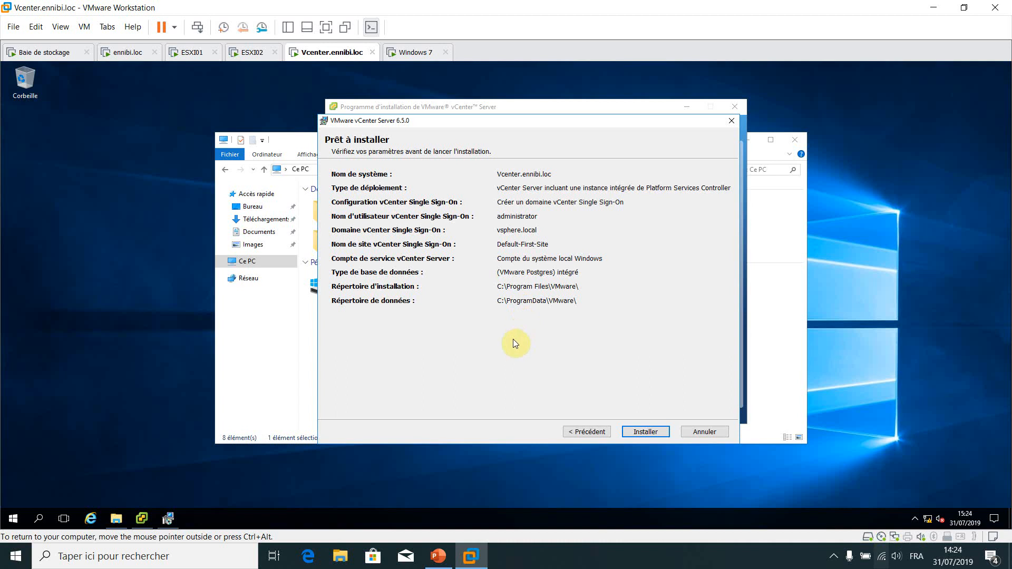
pyautogui.press('Return')
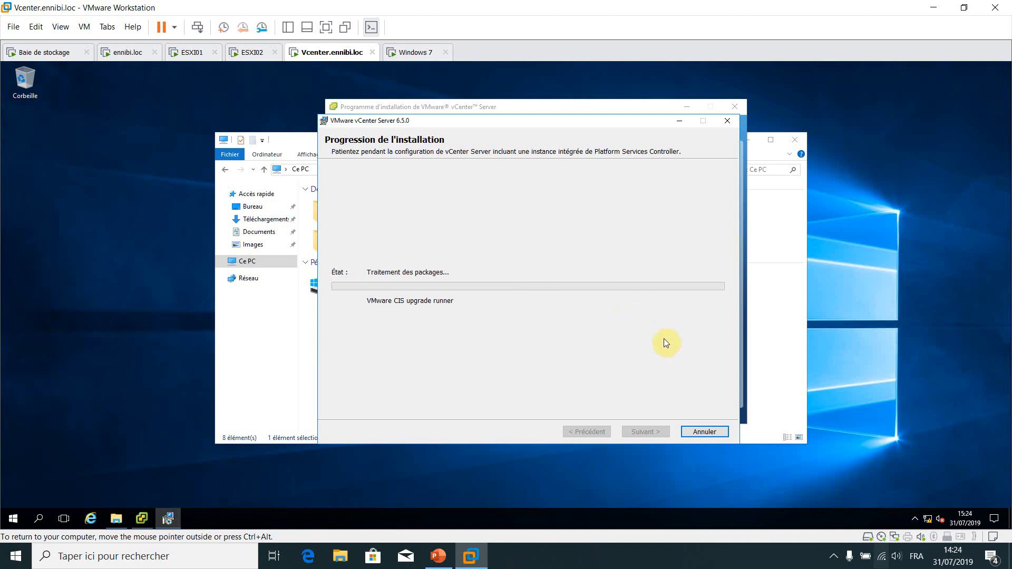
# Finish the vCenter Server 6.5 install, quit the installer, close This PC, and return to the Windows 7 VM
pyautogui.click(833, 556)
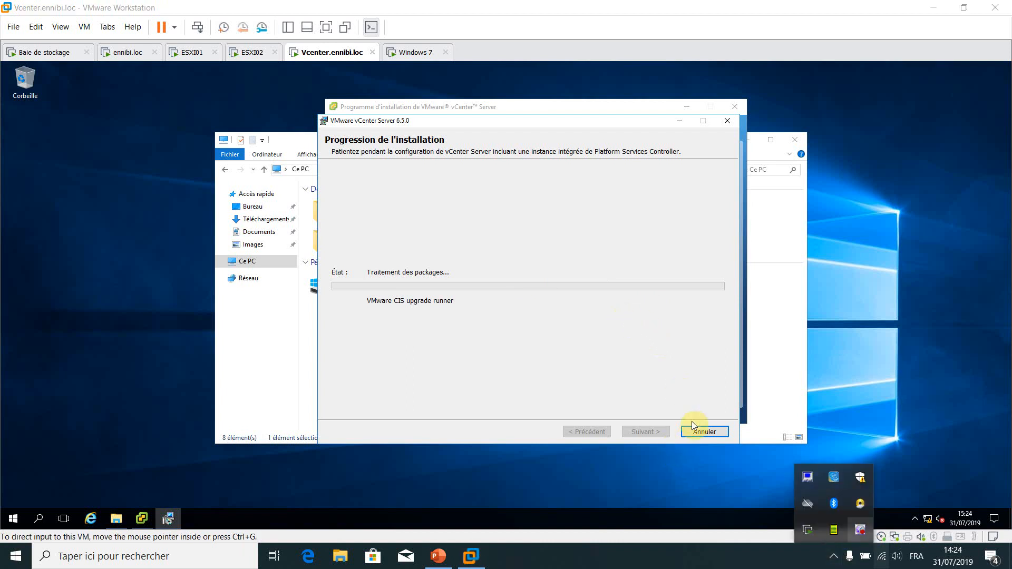
pyautogui.rightClick(860, 530)
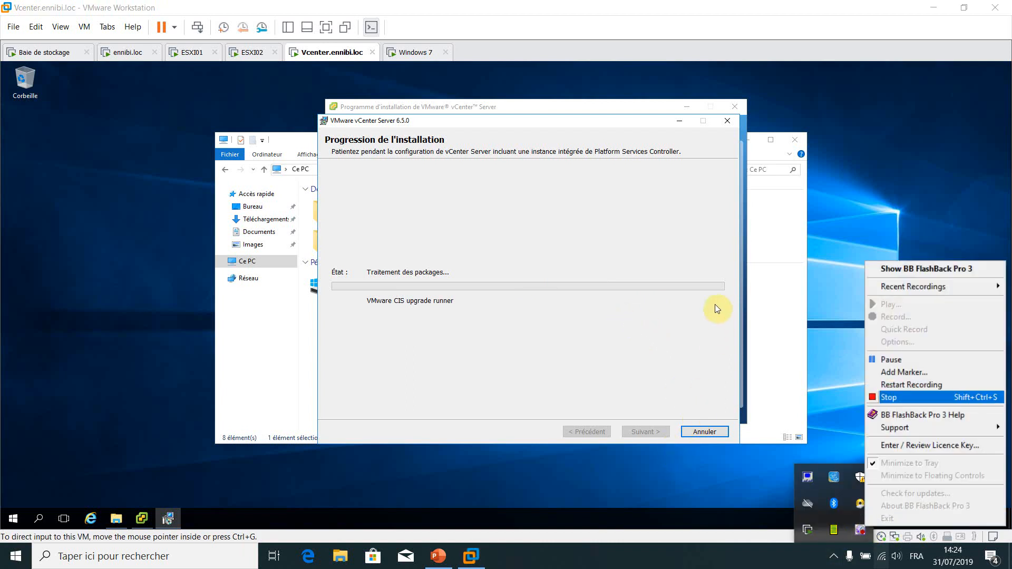
pyautogui.click(896, 360)
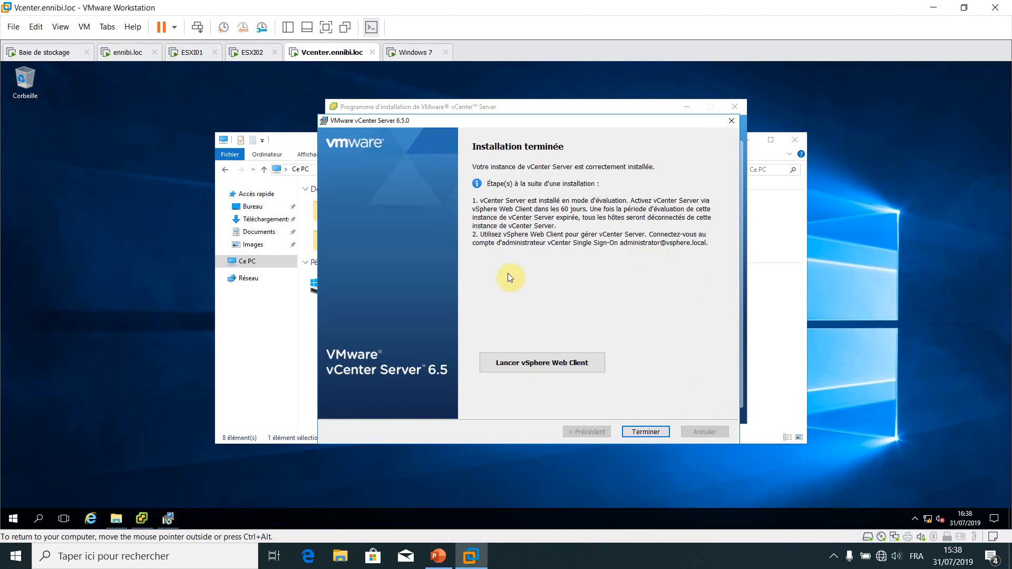
pyautogui.press('Return')
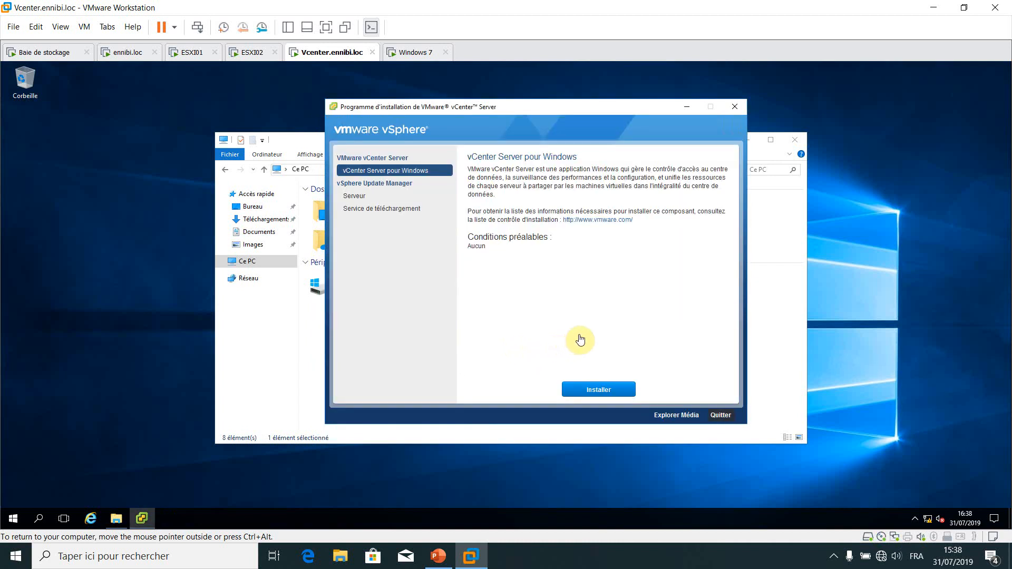
pyautogui.click(720, 416)
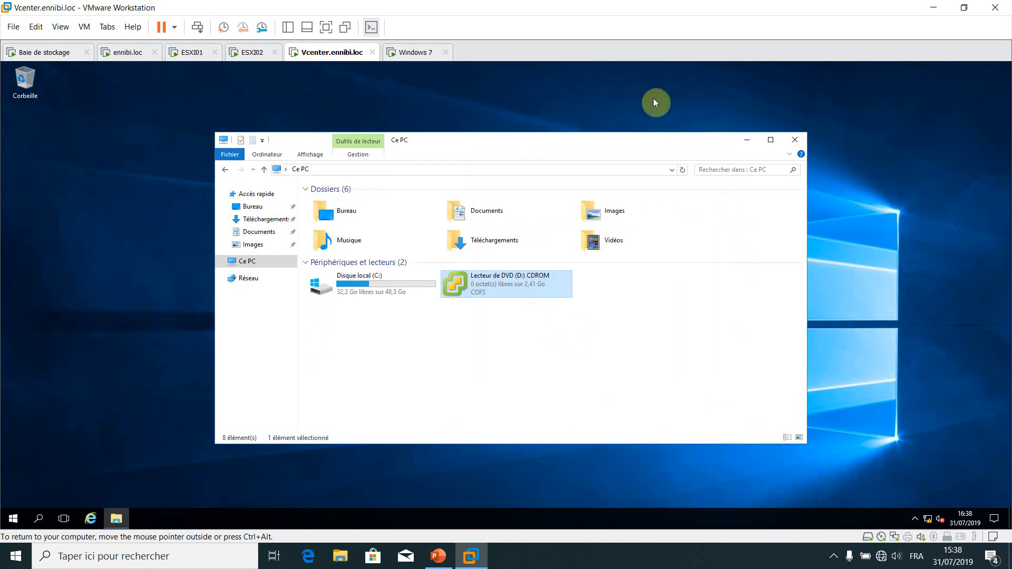
pyautogui.click(636, 115)
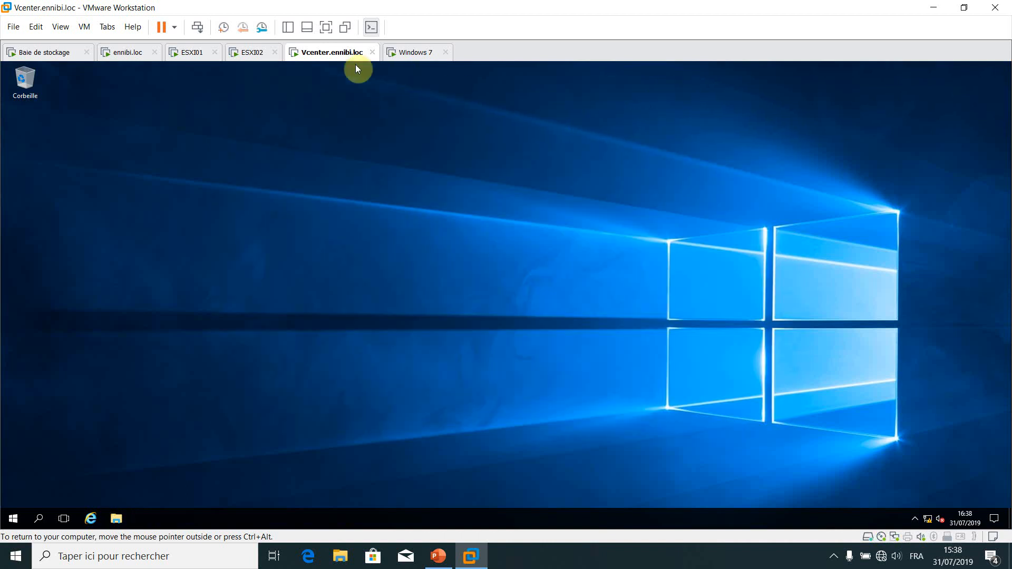
pyautogui.click(413, 53)
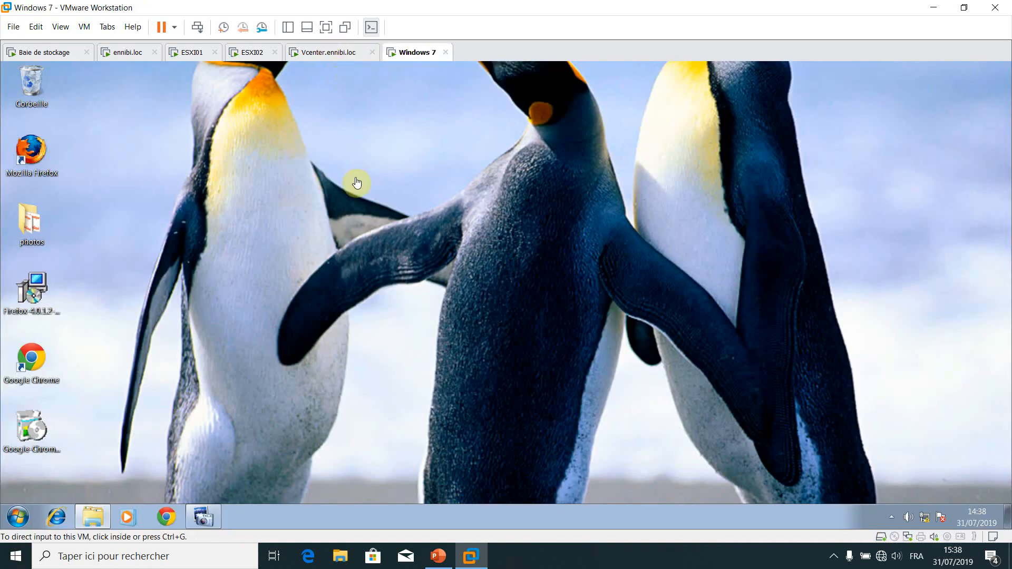
# In the Windows 7 VM's Chrome, enter the address 192.168.1.254
pyautogui.click(357, 183)
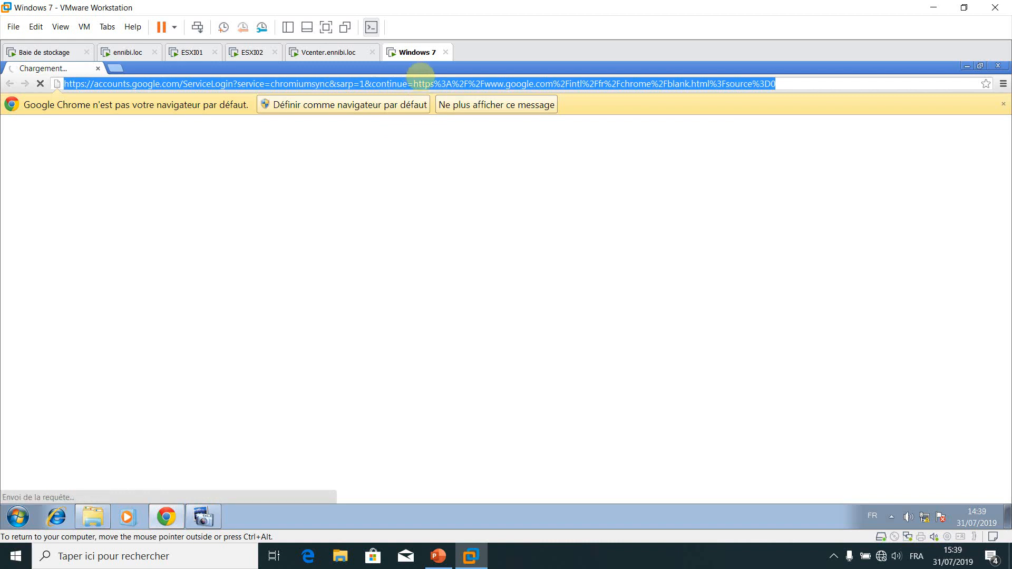
pyautogui.write('192')
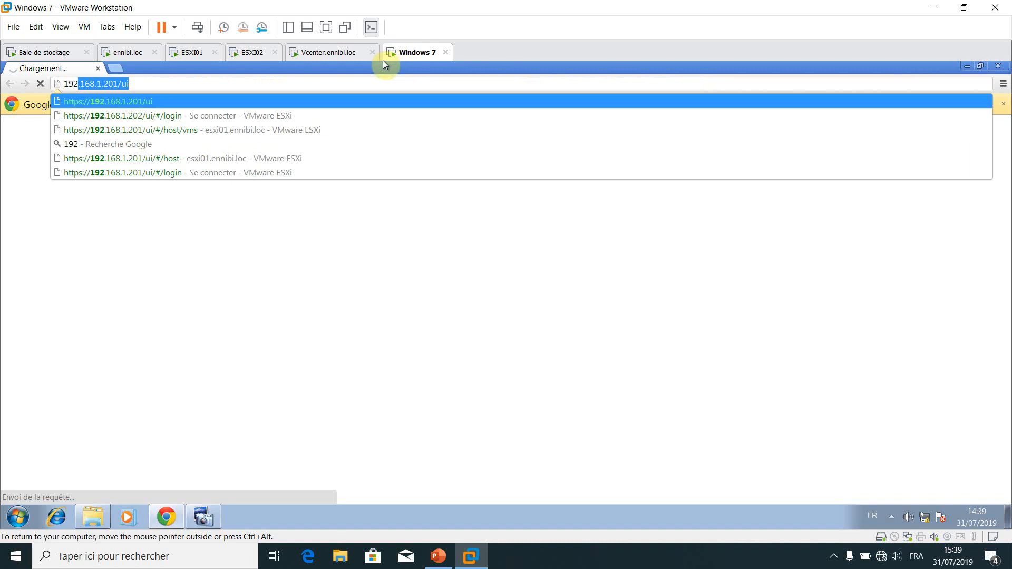
pyautogui.write('.168')
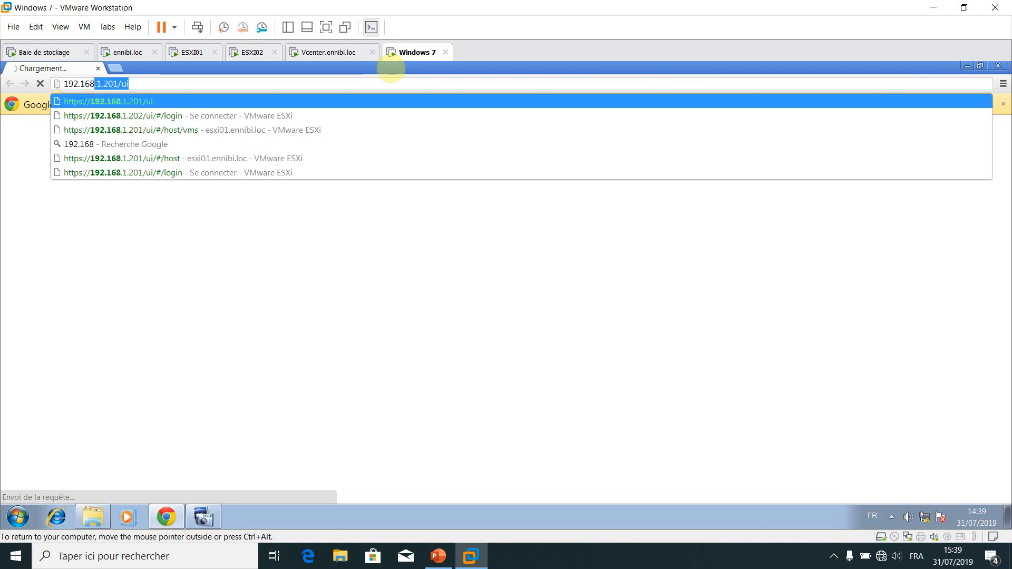
pyautogui.write('.1.254')
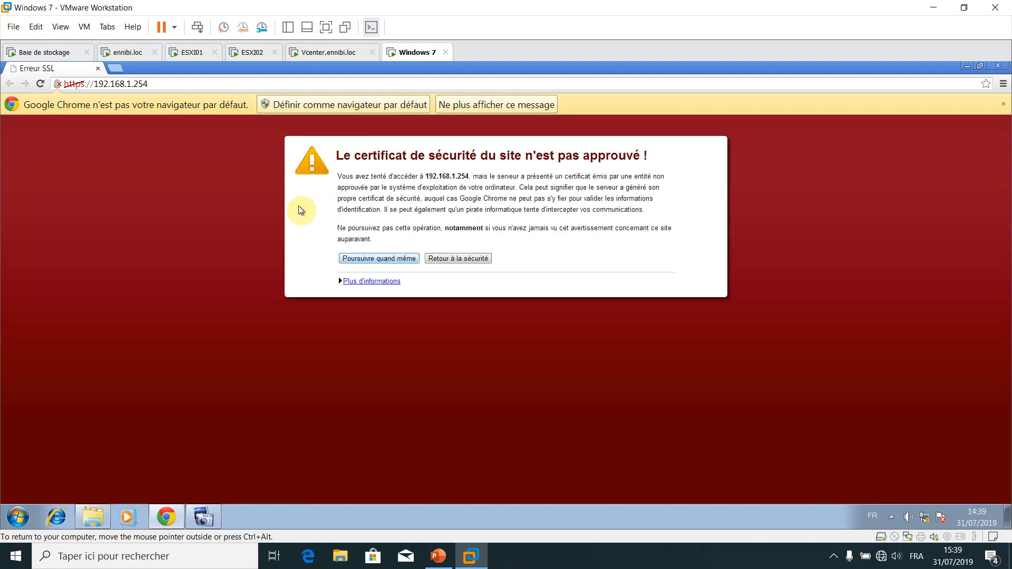
# Bypass the 192.168.1.254 certificate warning and launch the vSphere Web Client (Flash)
pyautogui.press('Return')
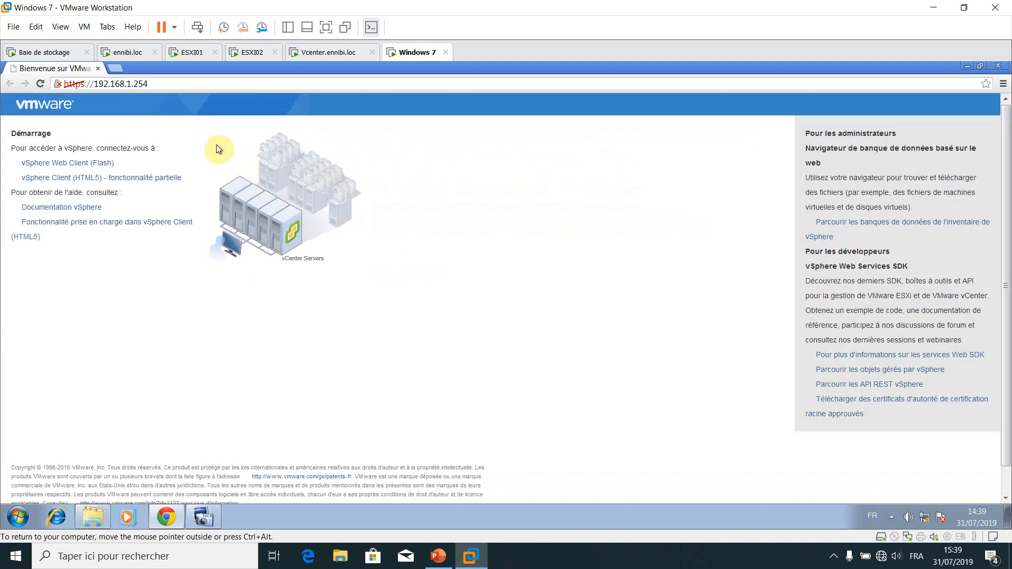
pyautogui.click(38, 136)
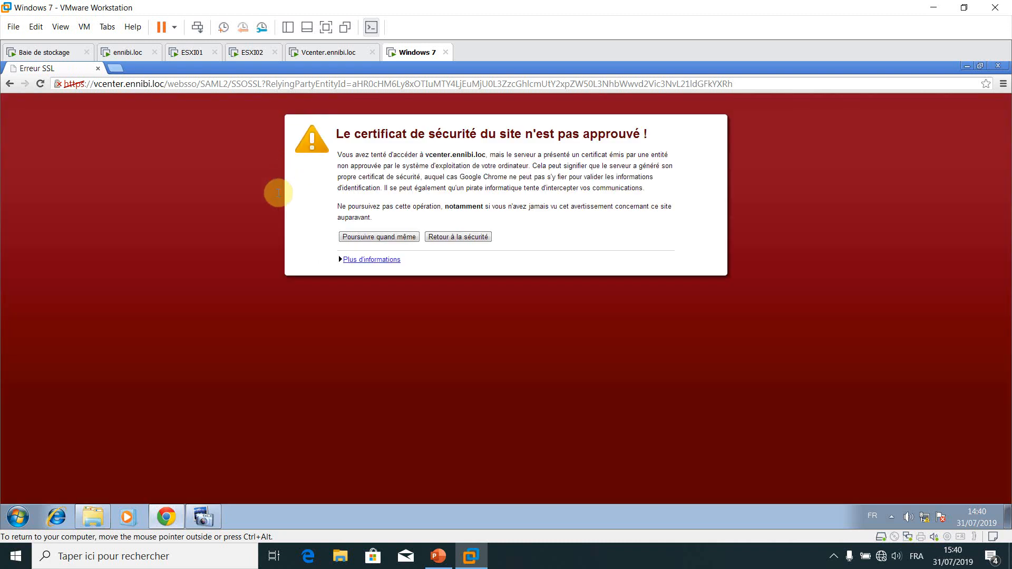
# Proceed past the vcenter.ennibi.loc certificate warning with 'Poursuivre quand même'
pyautogui.press('Return')
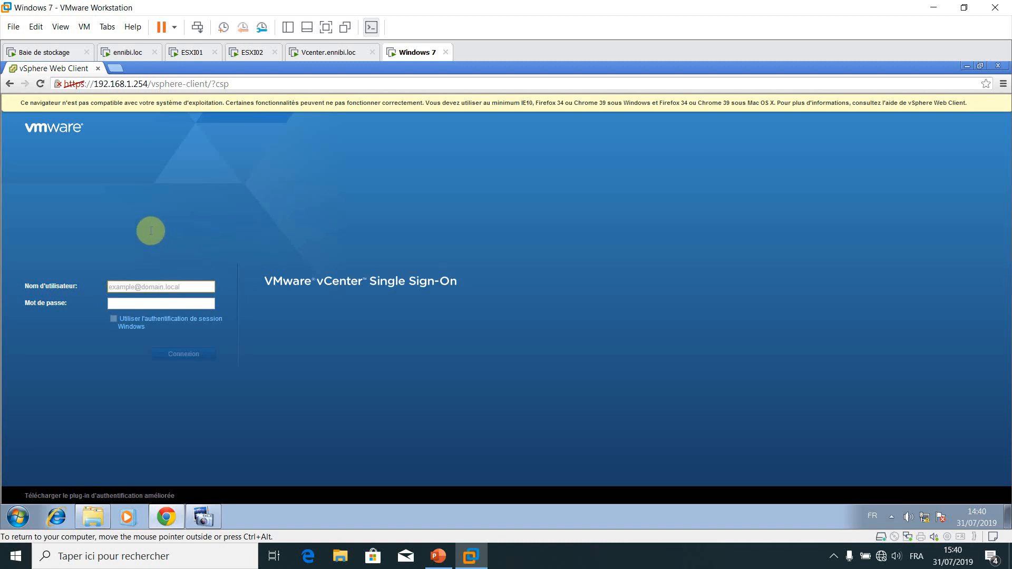
# Sign in with the vsphere.local administrator username and password
pyautogui.write('adminis')
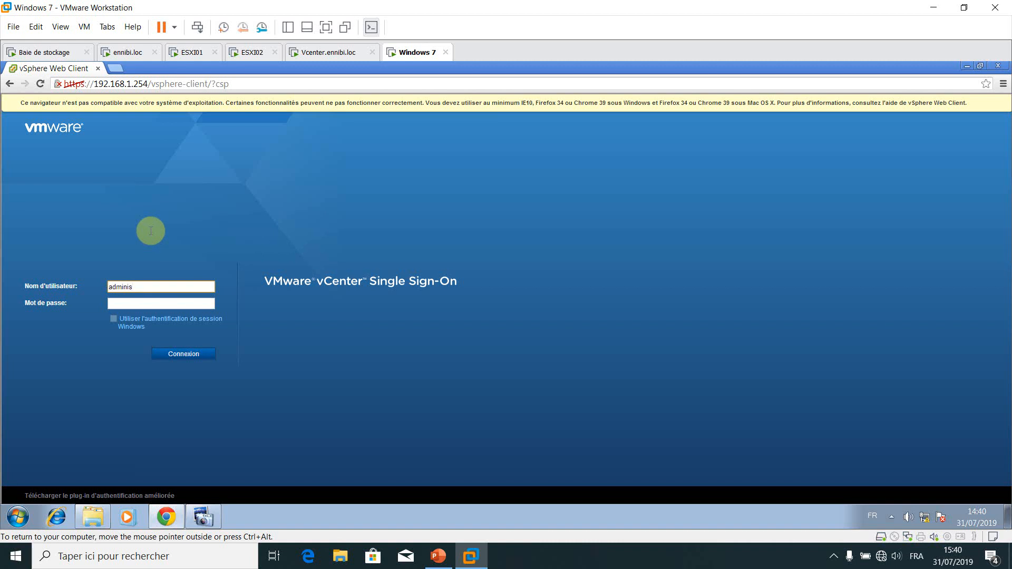
pyautogui.write('tratior@vsphere.local')
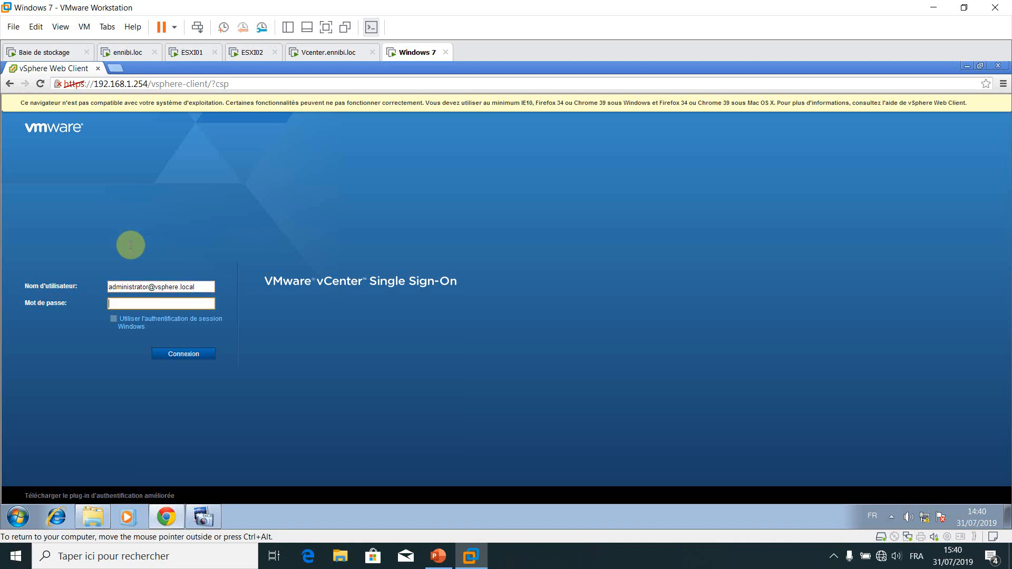
pyautogui.write('••••••••')
pyautogui.press('Return')
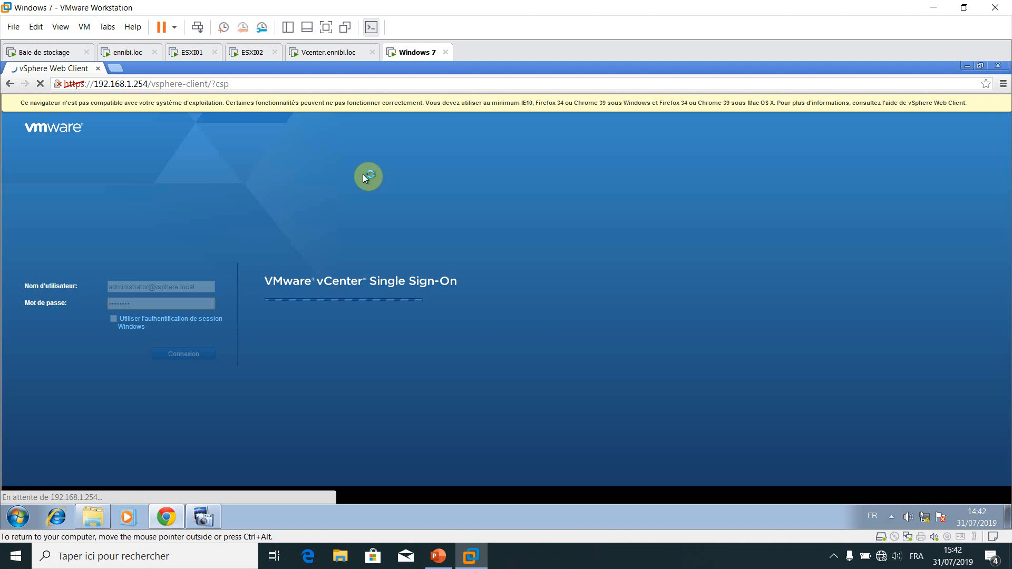
# Glance at the Vcenter.ennibi.loc VM, then return to the Windows 7 VM's browser
pyautogui.click(336, 52)
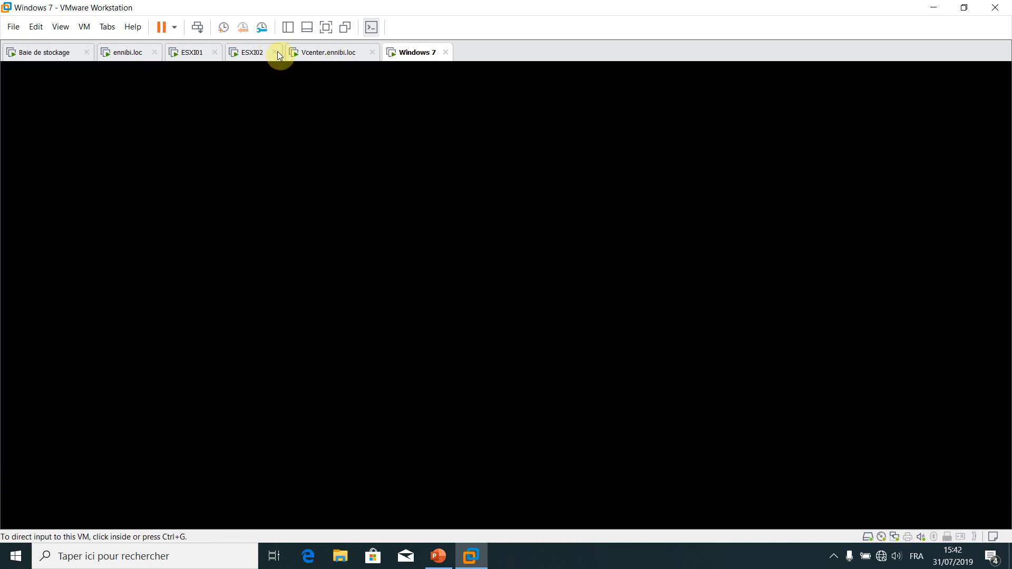
pyautogui.click(414, 52)
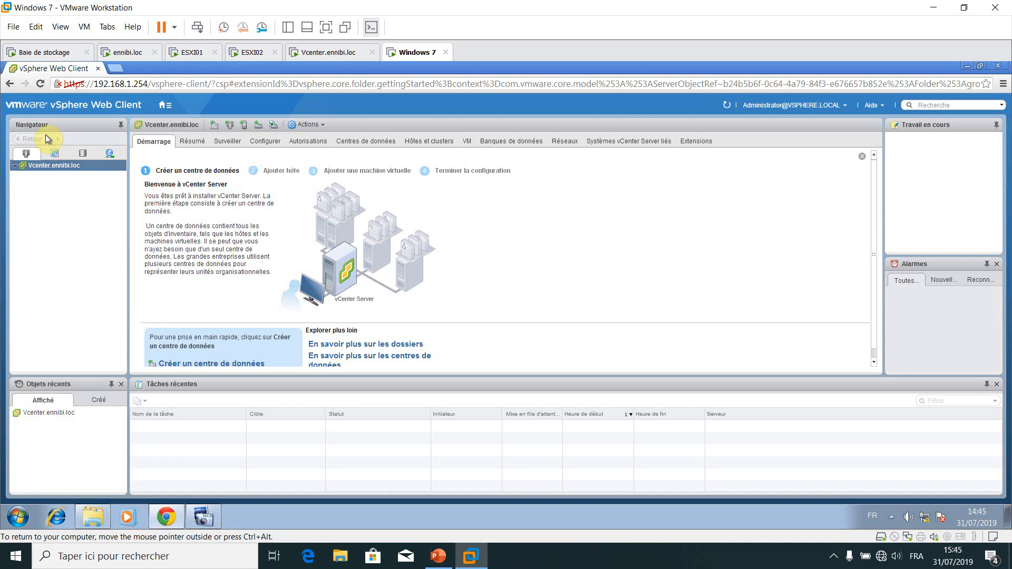
# Create a datacenter named DATACENTER1 under Vcenter.ennibi.loc, fixing the misspelled name
pyautogui.rightClick(57, 167)
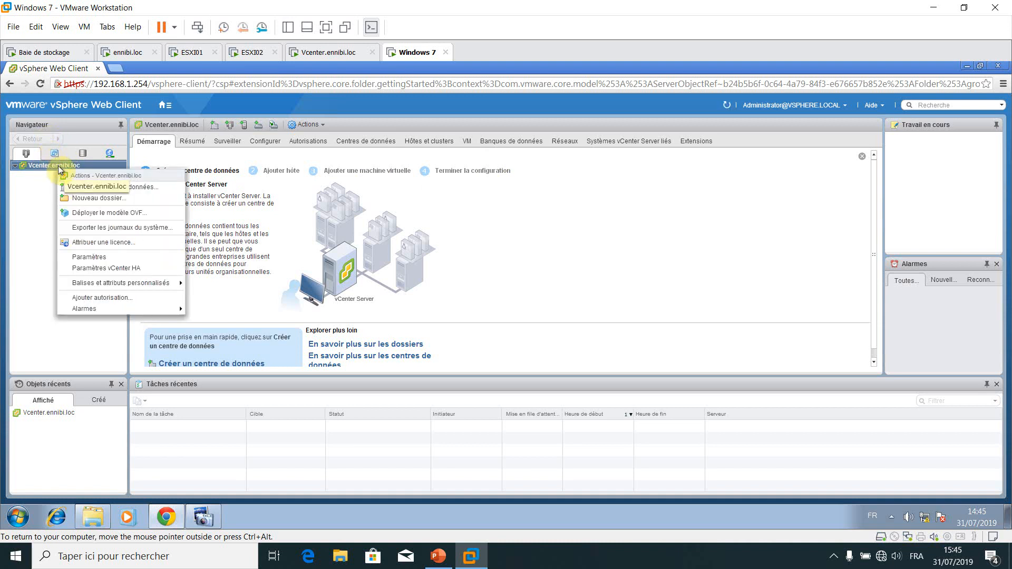
pyautogui.press('Down')
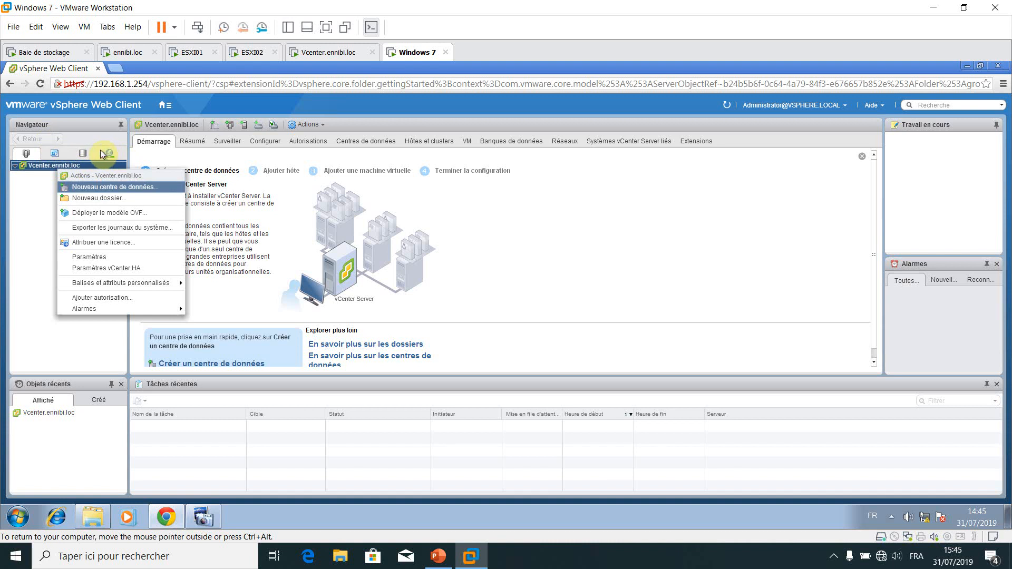
pyautogui.click(128, 188)
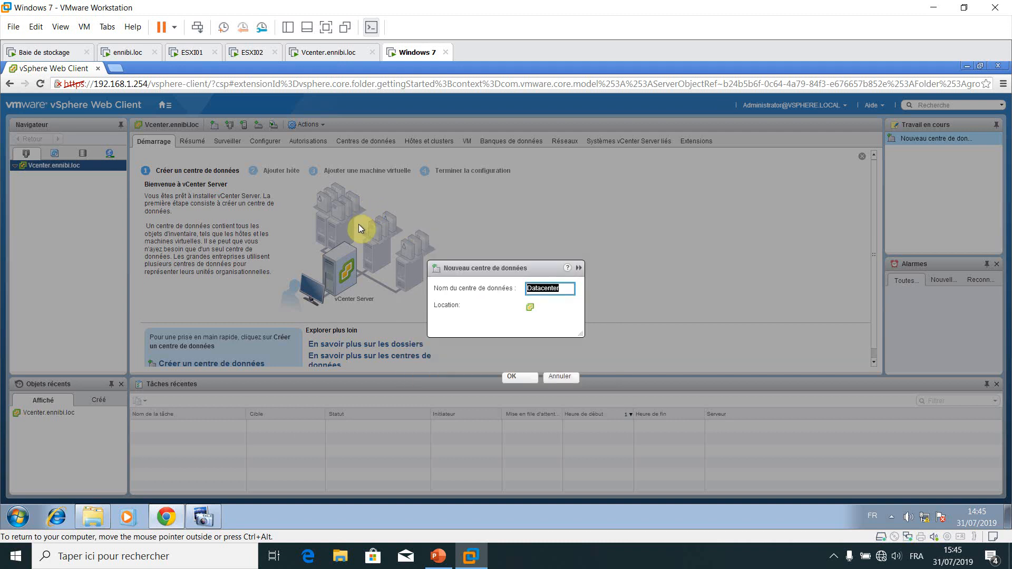
pyautogui.write('DA')
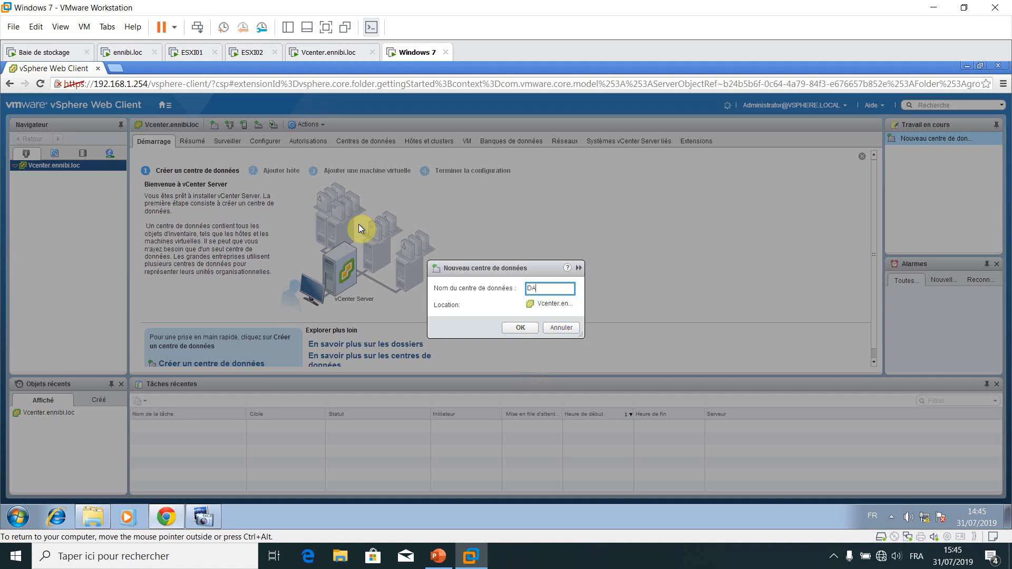
pyautogui.write('TACENETER')
pyautogui.press('BackSpace')
pyautogui.press('BackSpace')
pyautogui.press('BackSpace')
pyautogui.write('TER1')
pyautogui.press('Return')
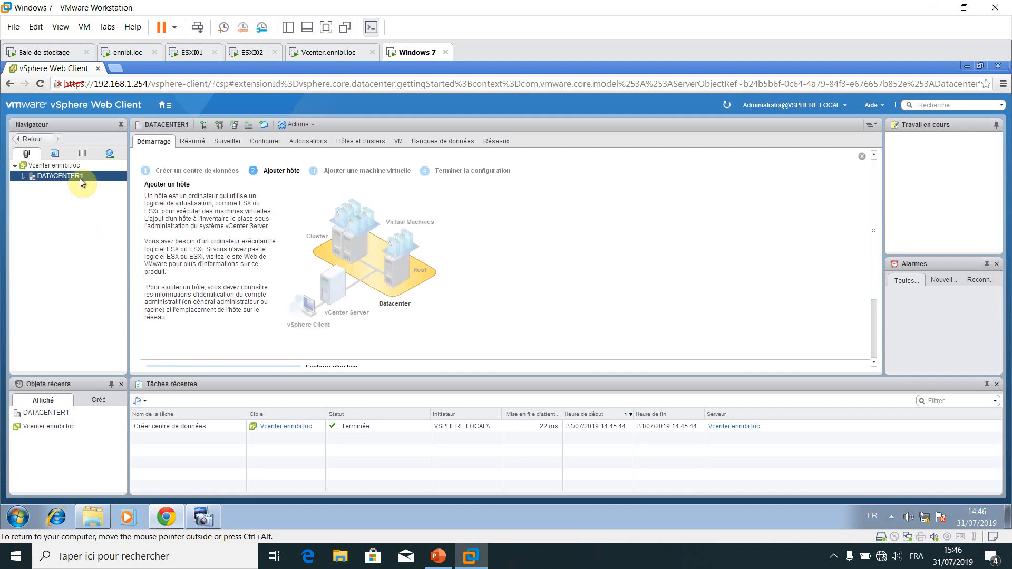
# From the Hosts and Clusters view, start the Ajouter hôte wizard for DATACENTER1
pyautogui.click(24, 151)
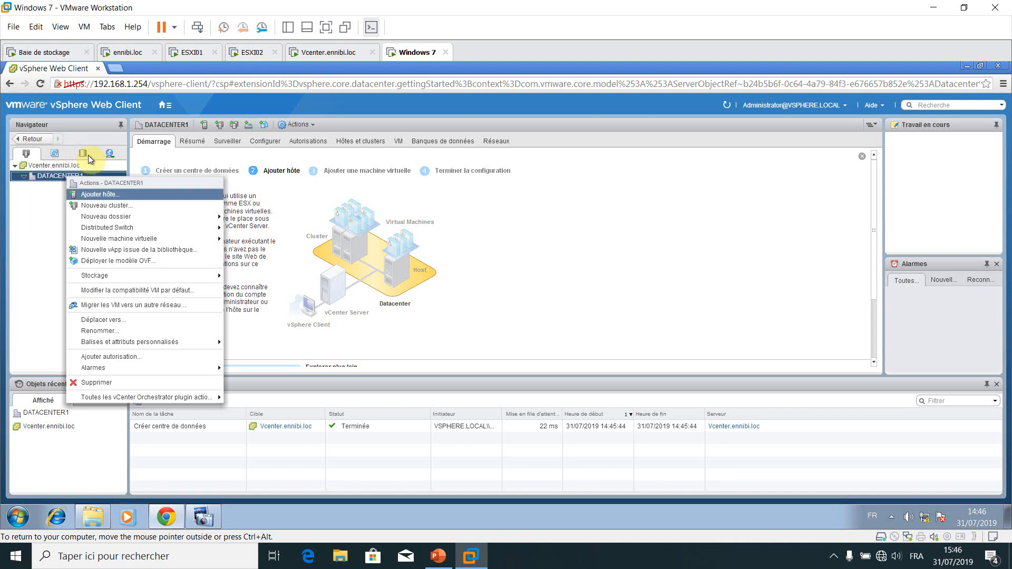
pyautogui.press('Return')
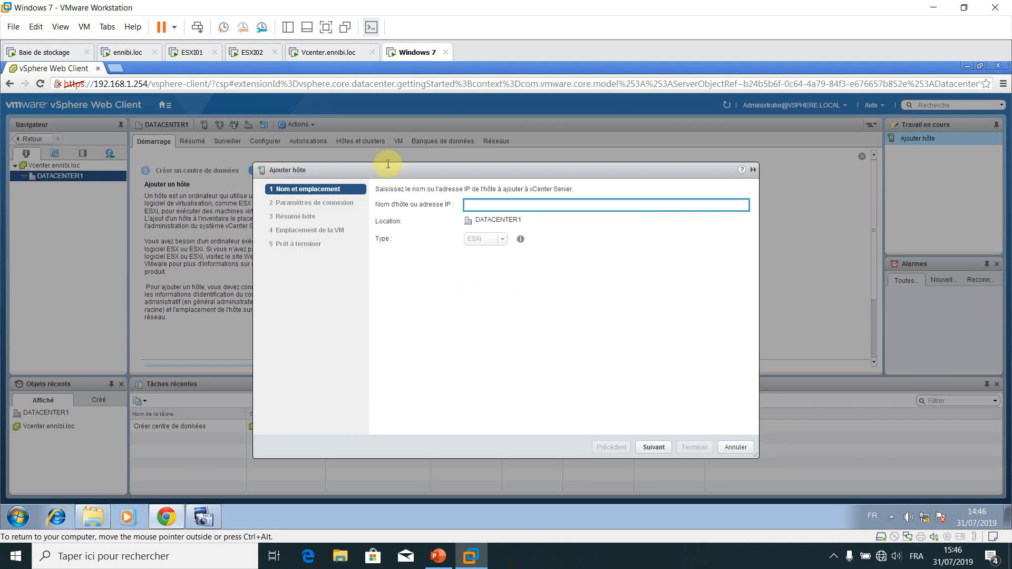
# Enter host 192.168.1.201 and submit the root user's login credentials
pyautogui.write('192.168.1.201')
pyautogui.press('Return')
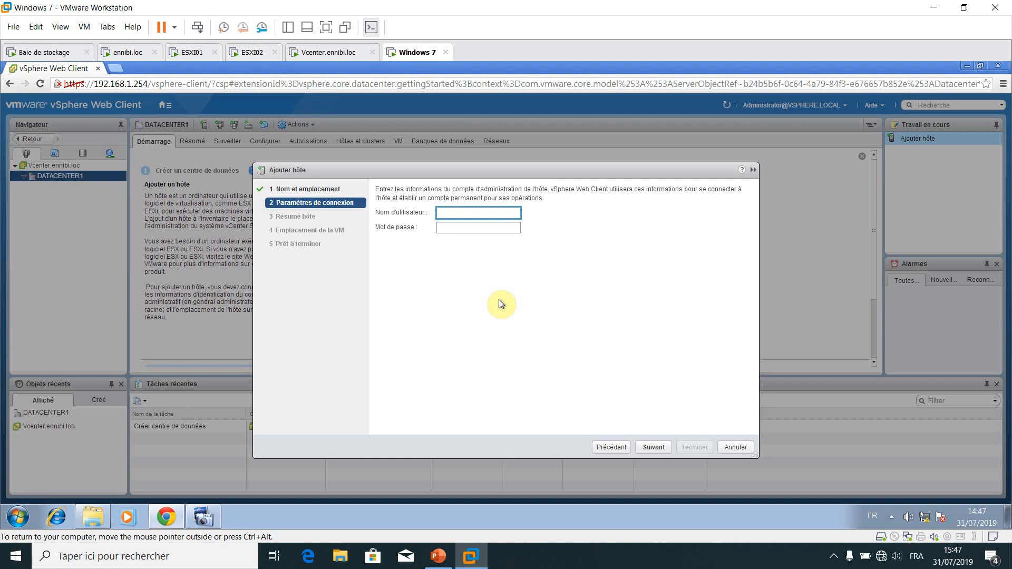
pyautogui.write('root')
pyautogui.press('Tab')
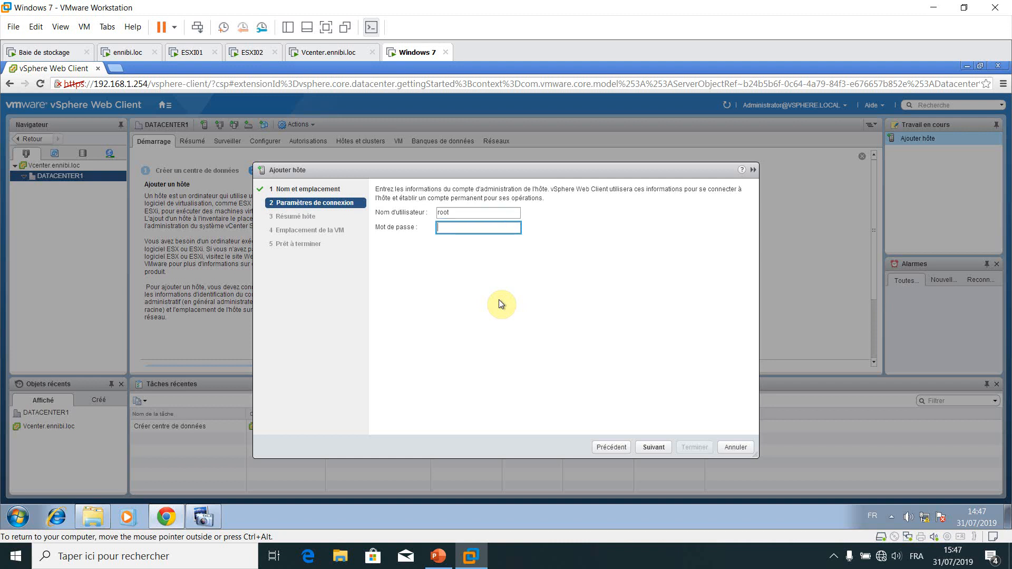
pyautogui.write('*******')
pyautogui.press('Return')
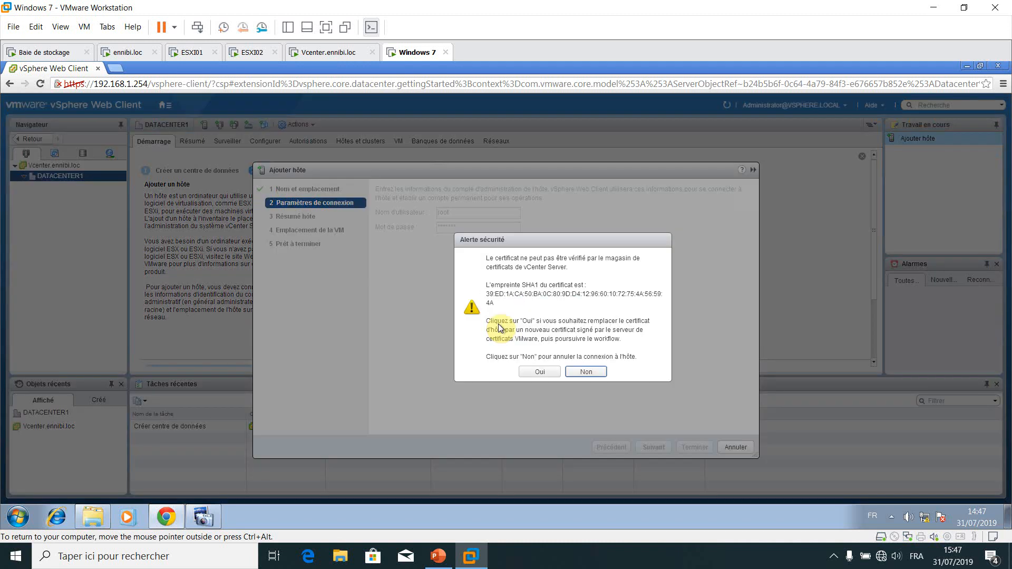
# Accept the unverified certificate security alert for host 192.168.1.201
pyautogui.press('Tab')
pyautogui.press('Return')
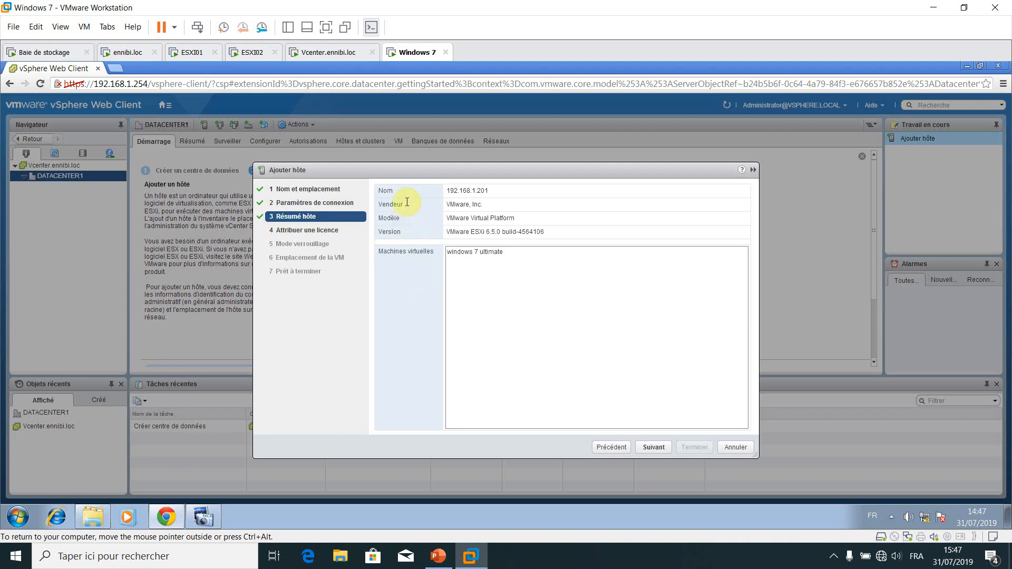
pyautogui.moveTo(360, 202); pyautogui.dragTo(350, 203)
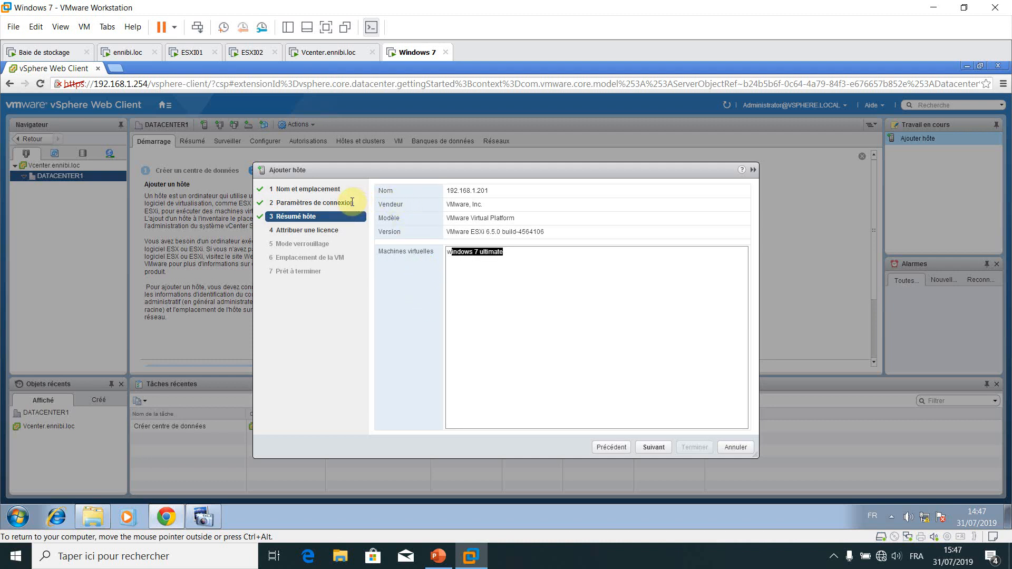
pyautogui.click(399, 237)
# Keep the evaluation licence and disabled lockdown mode, then finish adding 192.168.1.201
pyautogui.press('Tab')
pyautogui.press('Tab')
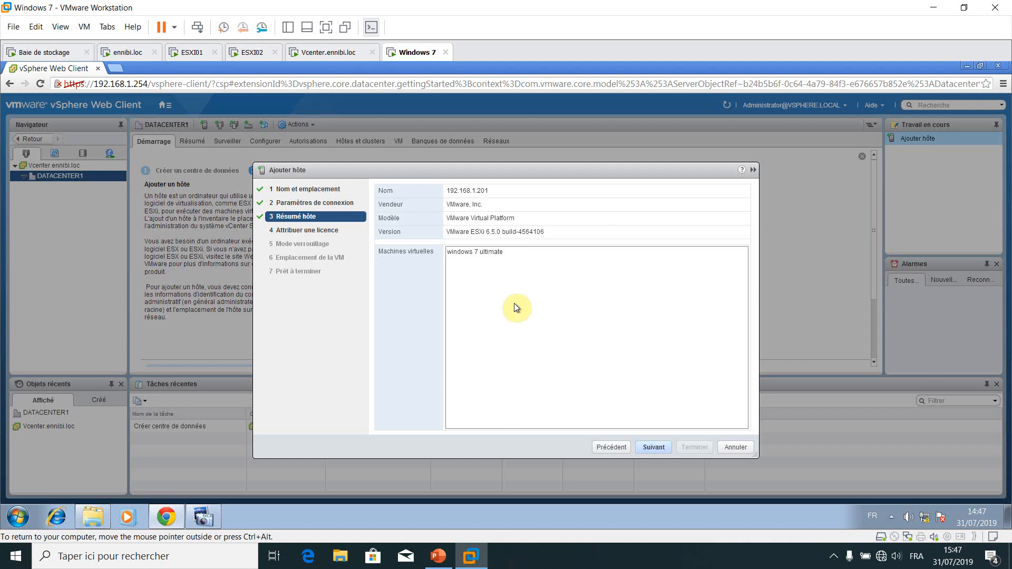
pyautogui.press('Return')
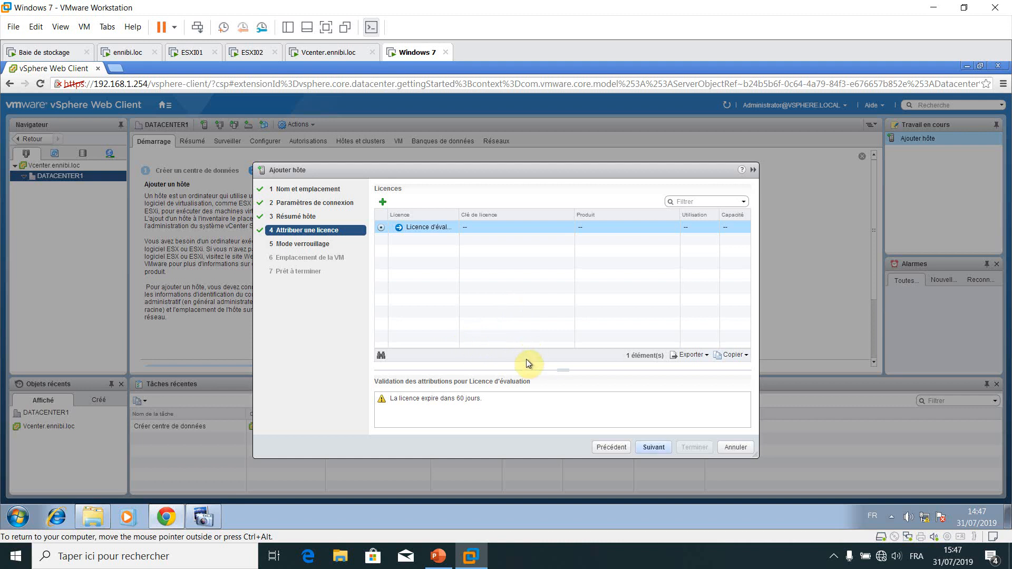
pyautogui.press('Return')
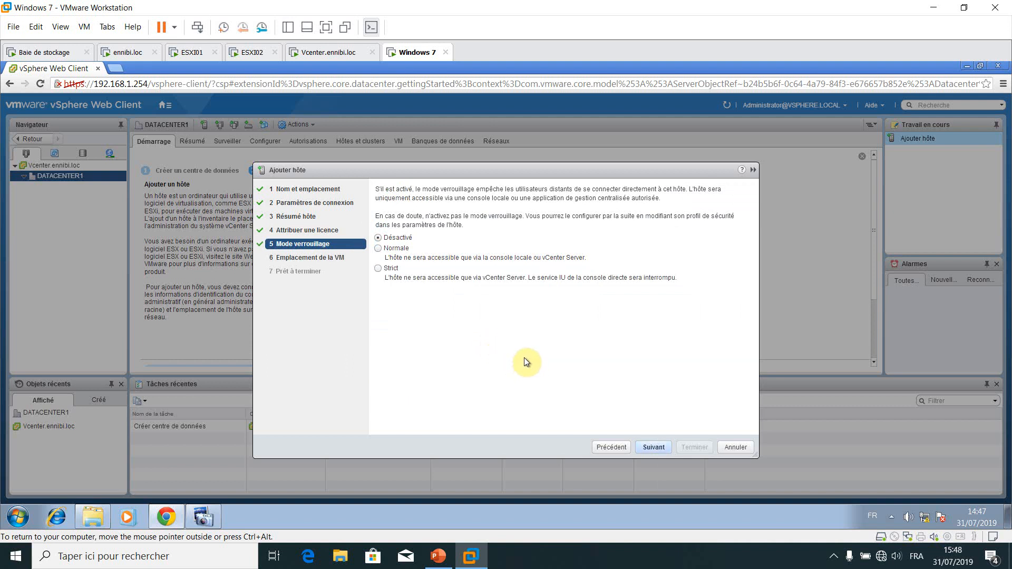
pyautogui.press('Return')
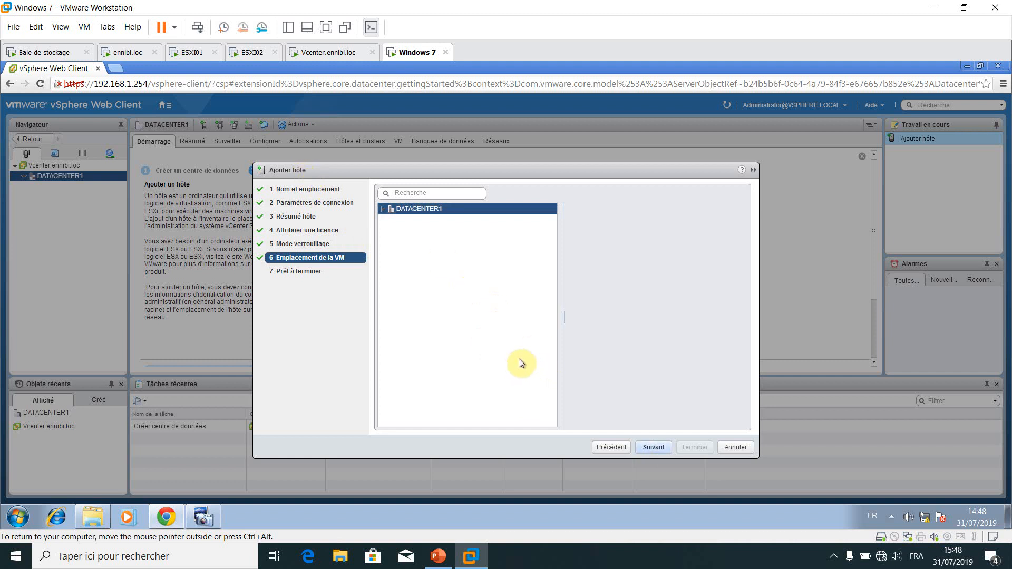
pyautogui.press('Return')
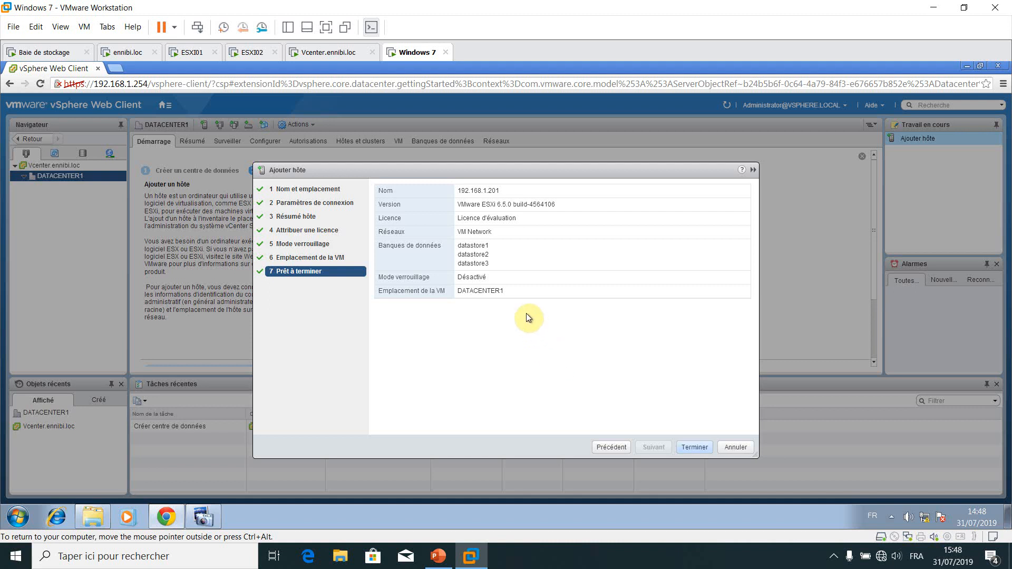
pyautogui.press('Return')
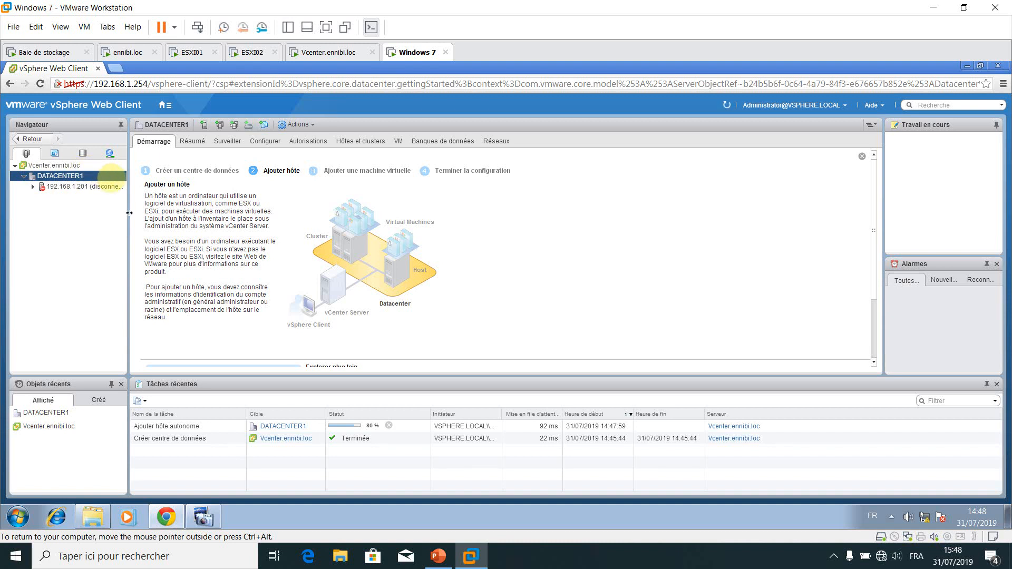
# Widen the navigator pane and start the Ajouter hôte wizard on DATACENTER1
pyautogui.moveTo(129, 213); pyautogui.dragTo(175, 212)
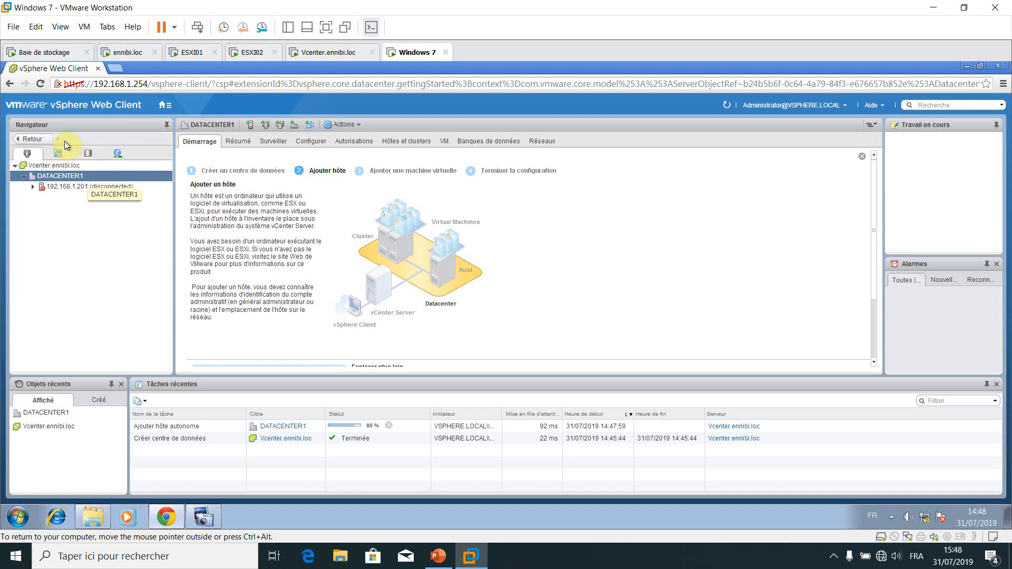
pyautogui.rightClick(81, 177)
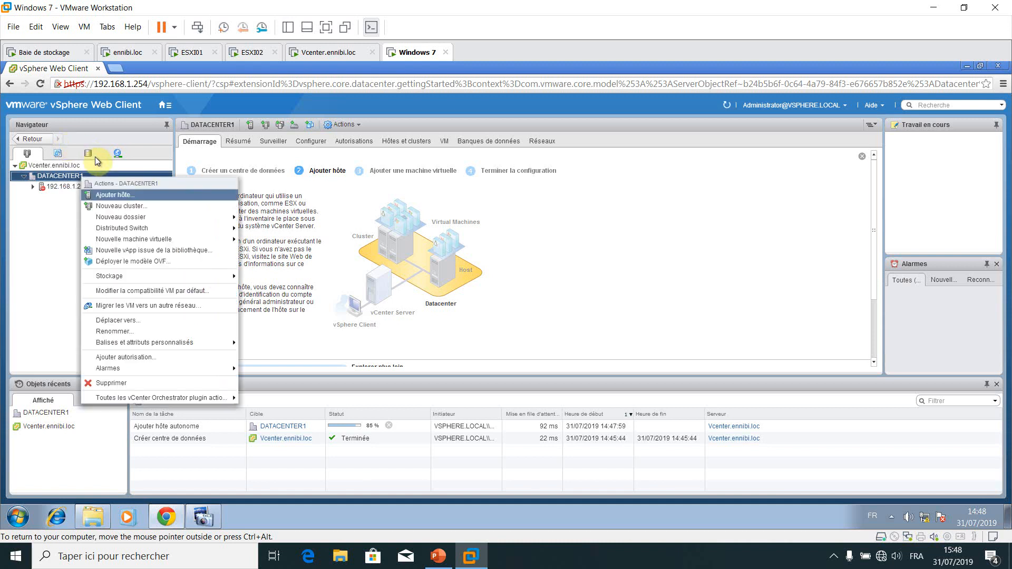
pyautogui.click(119, 195)
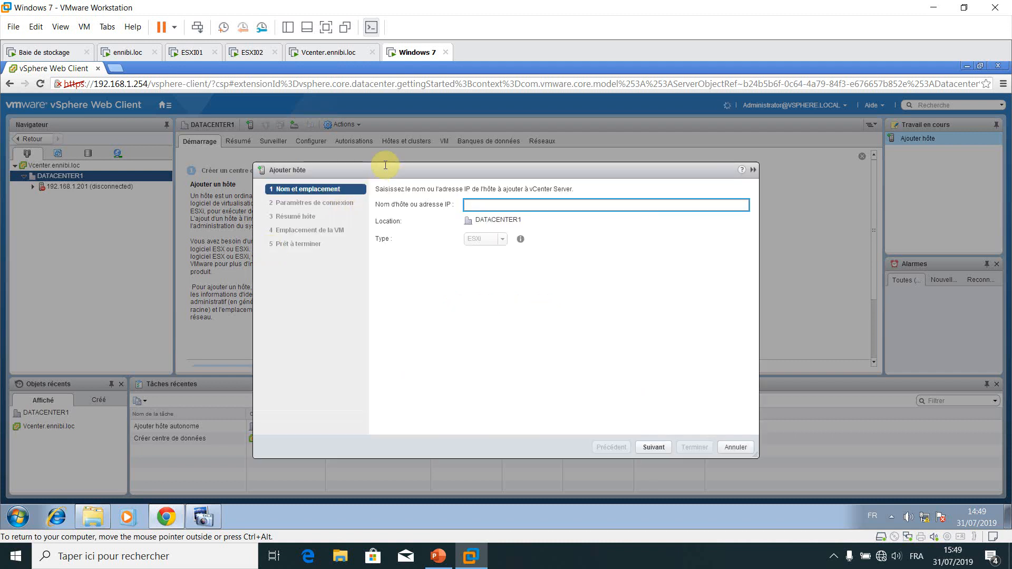
# Enter host 192.168.1.202 and submit the root account's password
pyautogui.write('192.168.1.202')
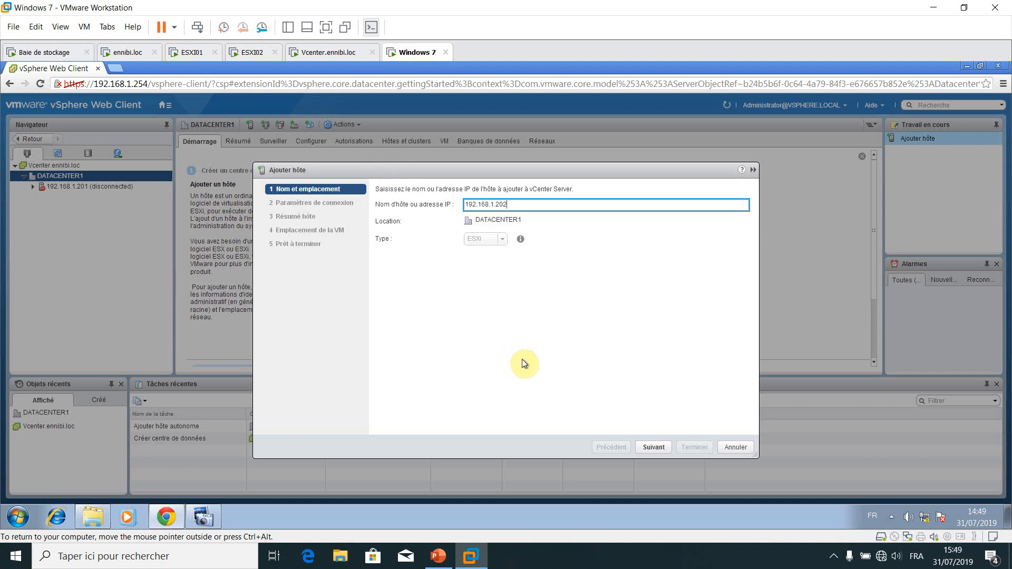
pyautogui.press('Return')
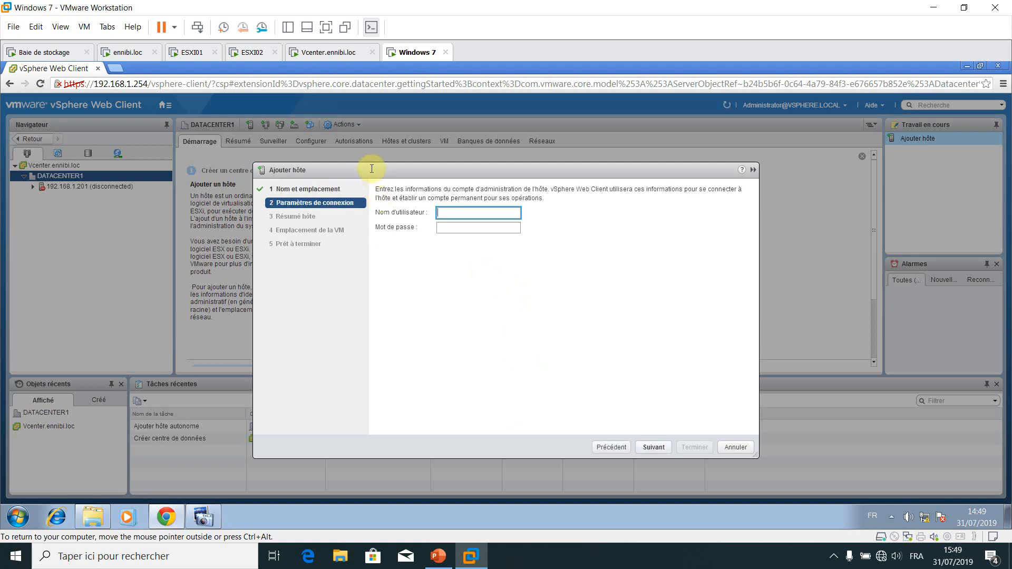
pyautogui.write('root')
pyautogui.press('Tab')
pyautogui.write('**')
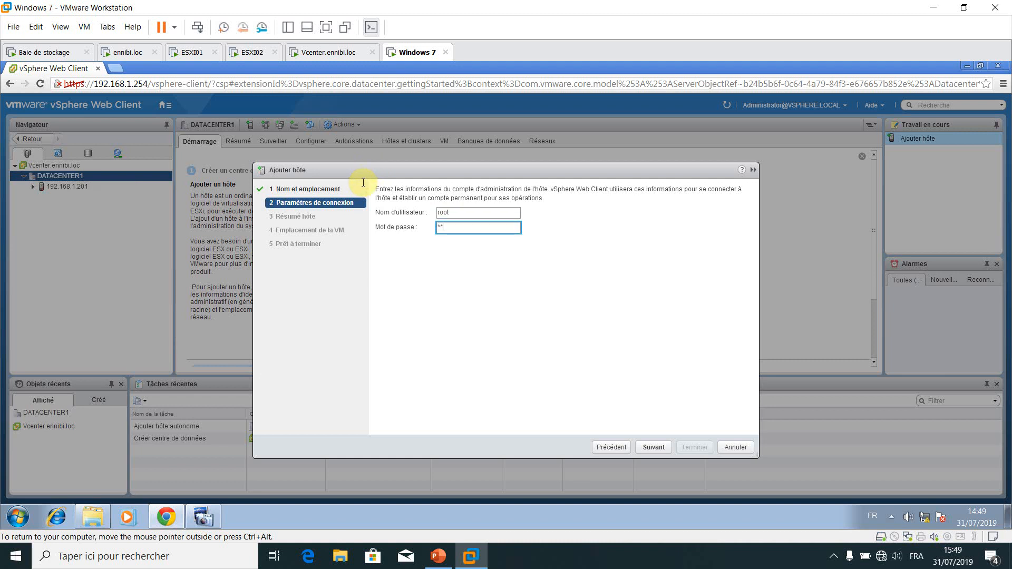
pyautogui.write('******')
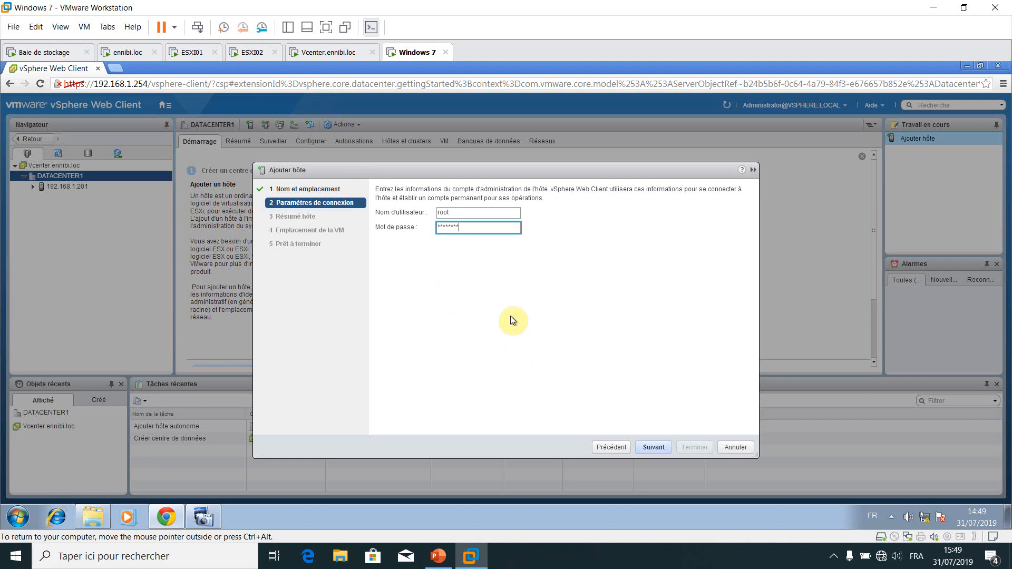
pyautogui.press('Return')
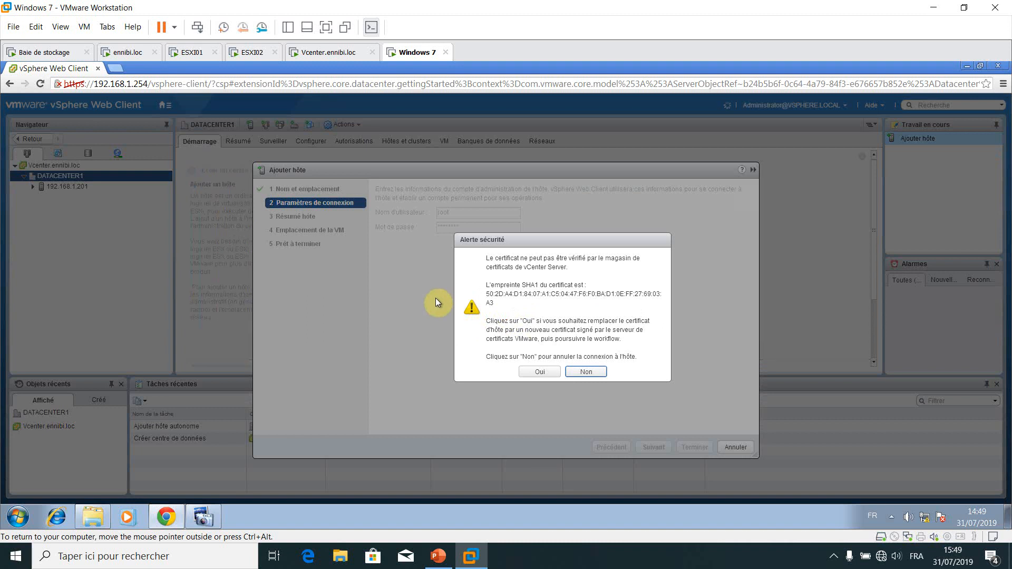
# Accept the certificate, keeping the evaluation licence, lockdown disabled and location DATACENTER1
pyautogui.press('Return')
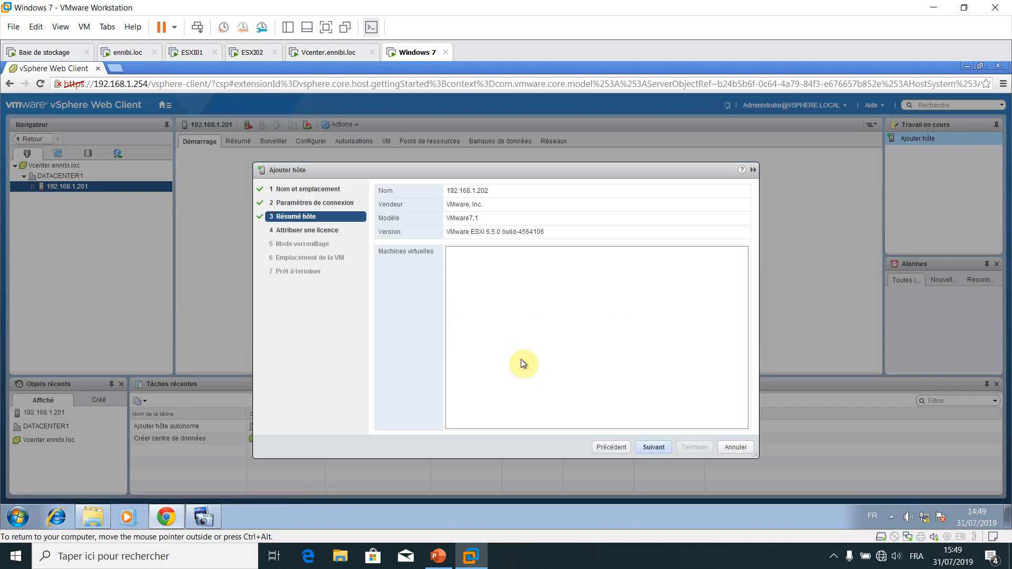
pyautogui.press('Return')
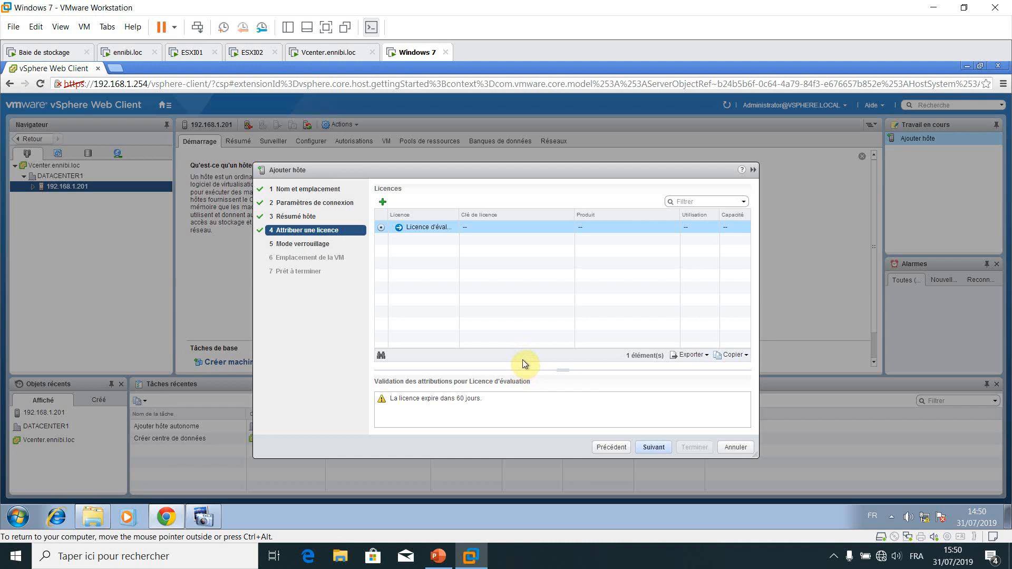
pyautogui.press('Return')
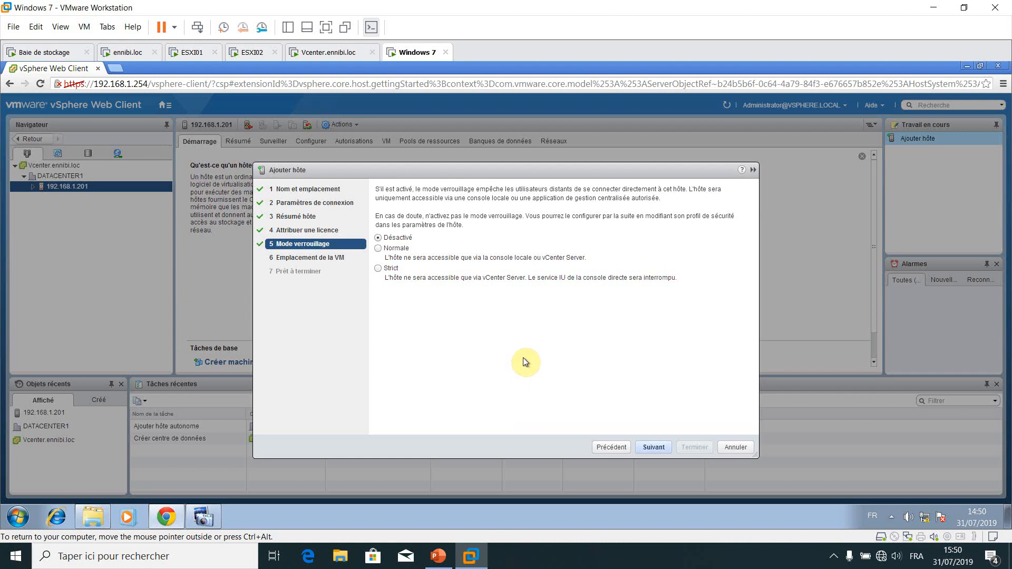
pyautogui.press('Return')
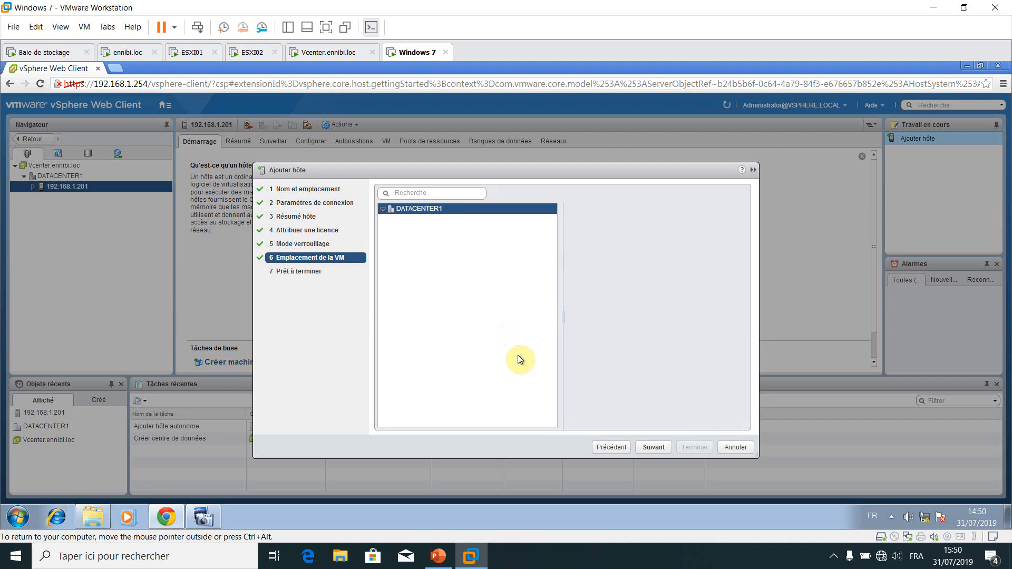
pyautogui.press('Return')
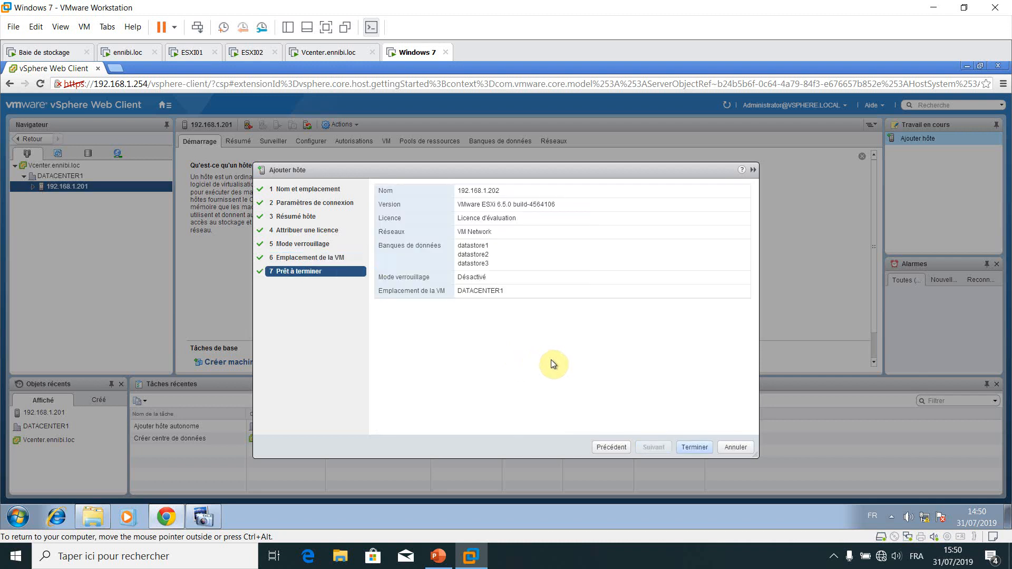
# Finish adding host 192.168.1.202 and view the host configuration settings
pyautogui.press('Return')
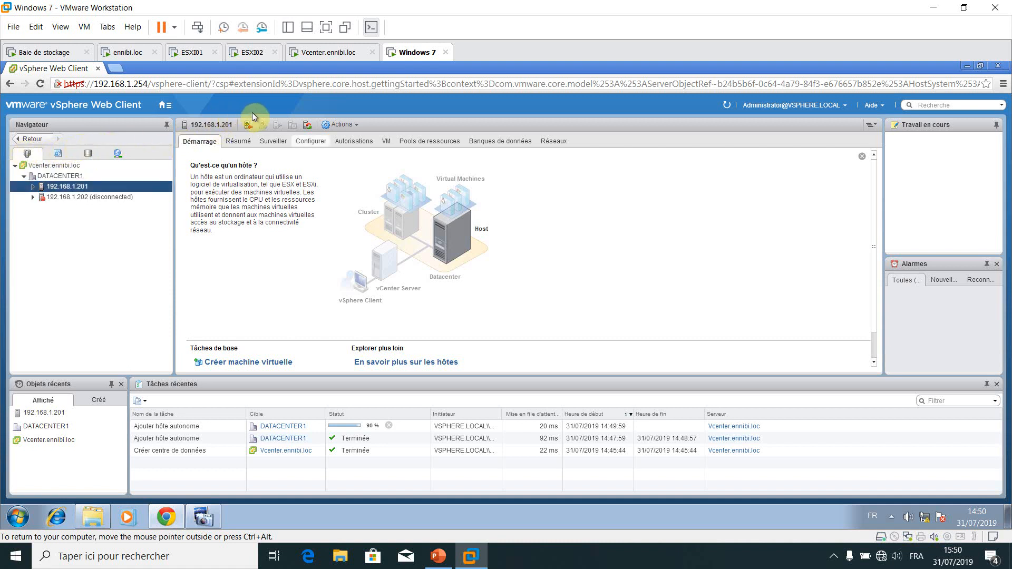
pyautogui.click(303, 142)
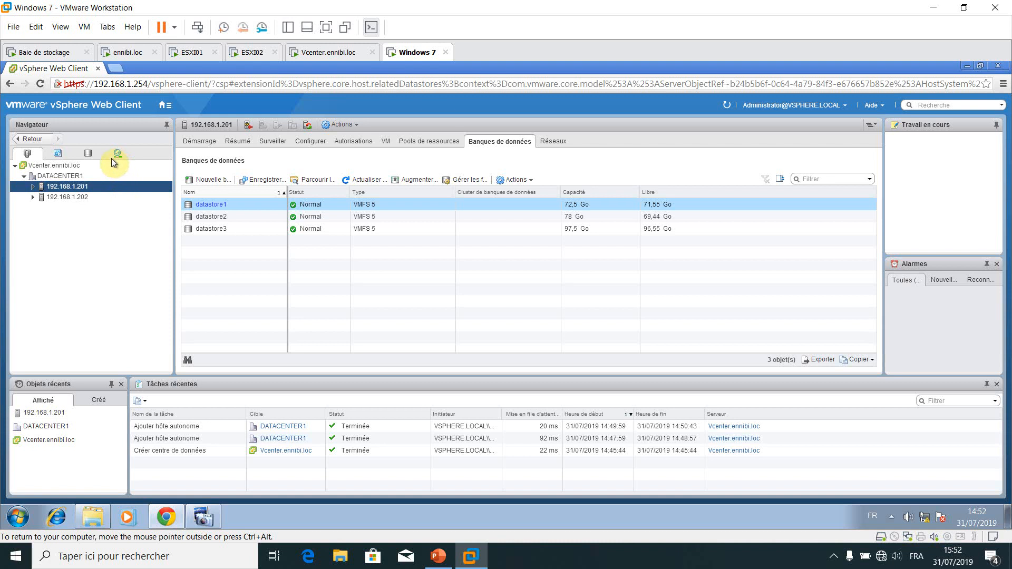
# Visit the vSphere home page, the VM storage policies page and the task console
pyautogui.click(150, 103)
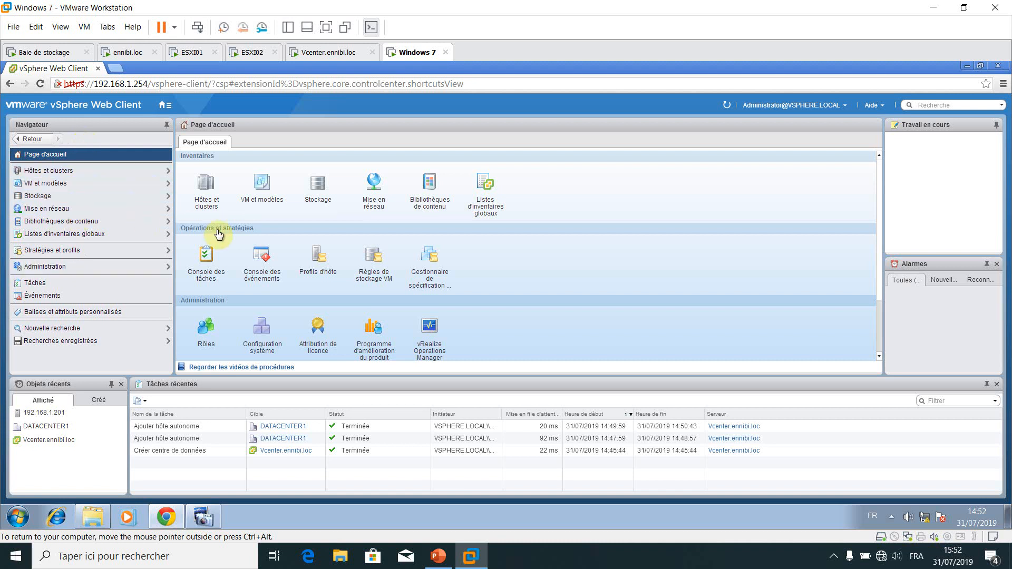
pyautogui.click(392, 266)
pyautogui.click(207, 270)
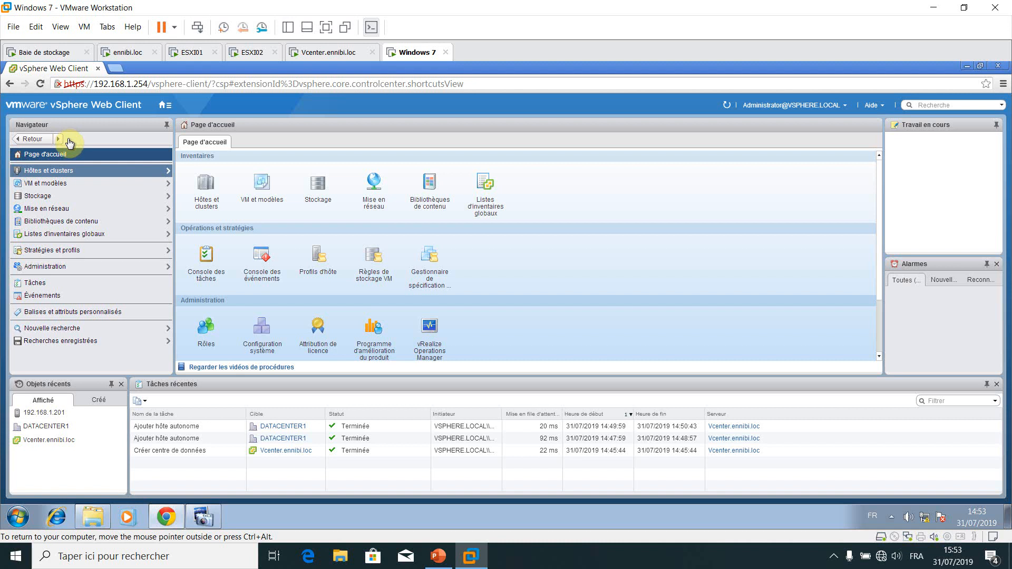
pyautogui.click(66, 200)
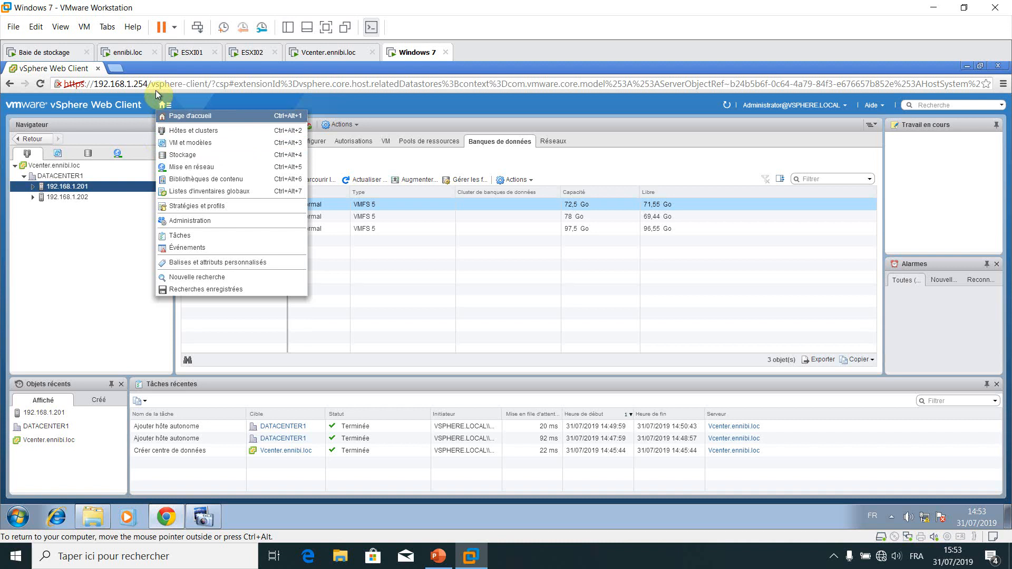
pyautogui.click(161, 106)
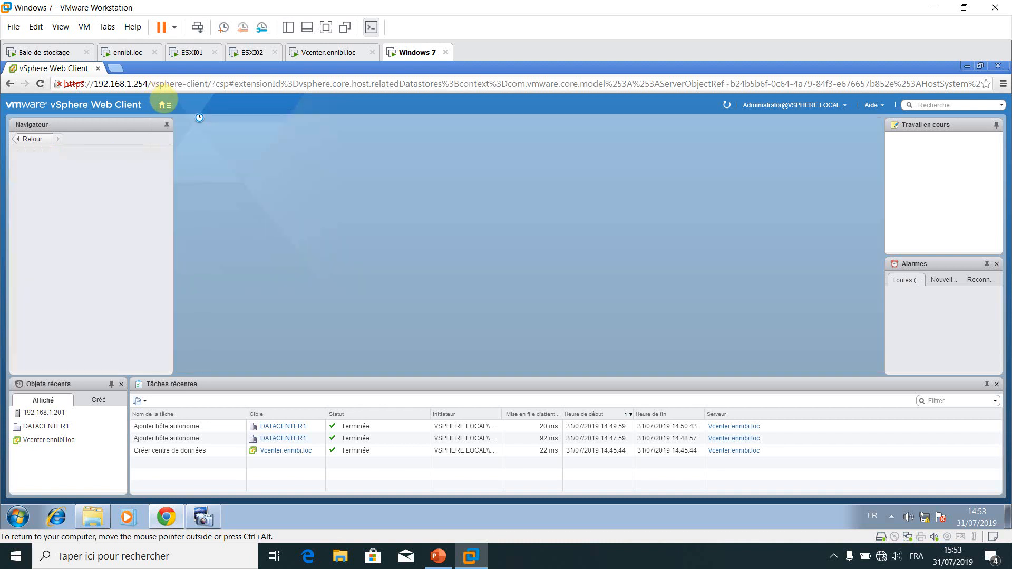
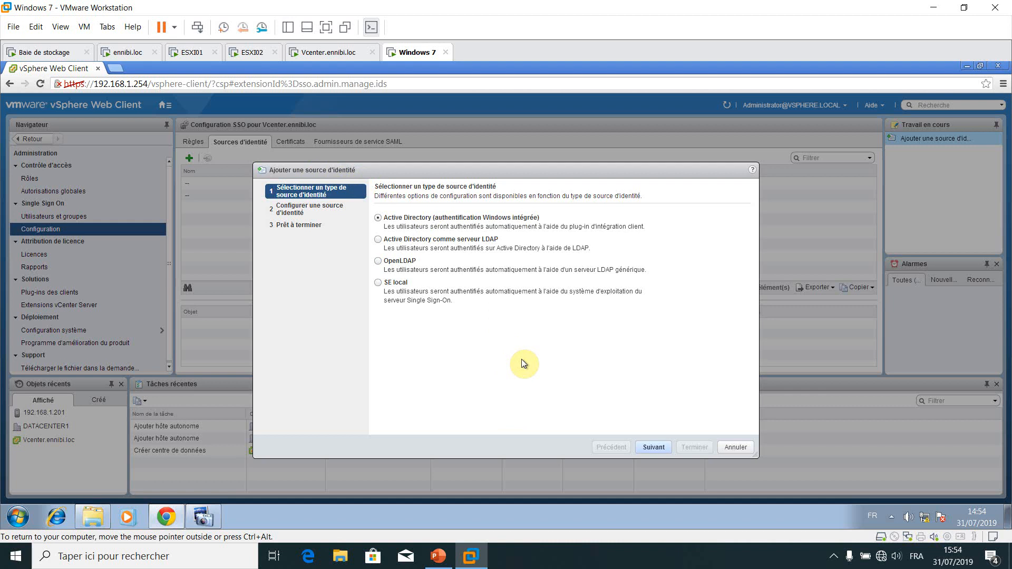
# Finish the wizard with Active Directory (integrated) as the identity source for domain ennibi.loc
pyautogui.press('Return')
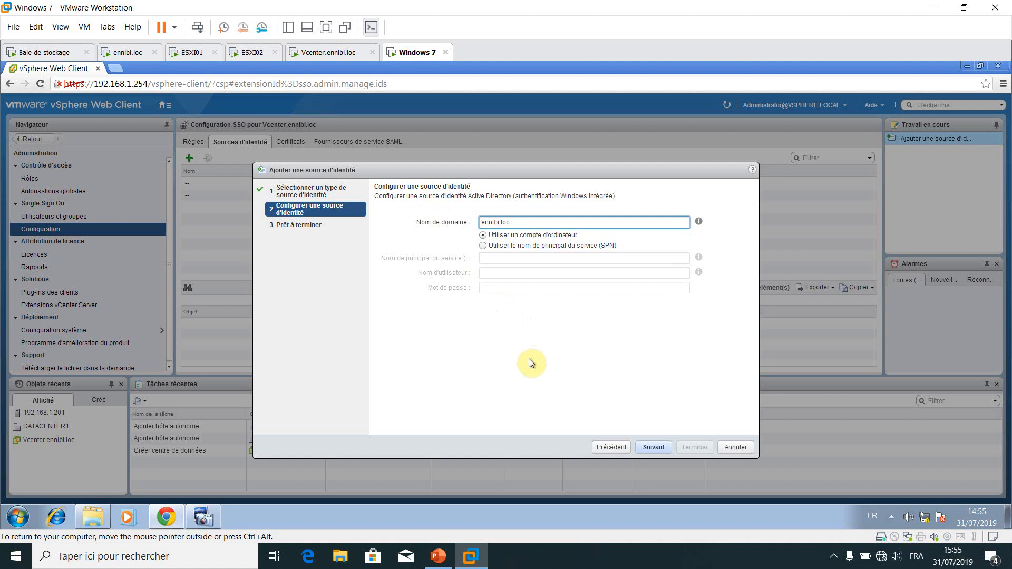
pyautogui.press('Return')
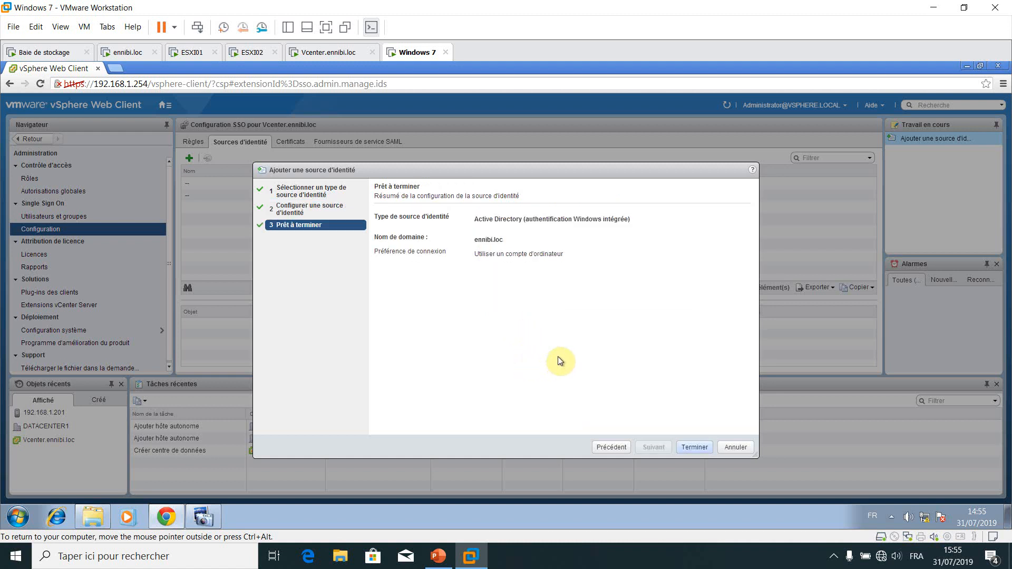
pyautogui.press('Return')
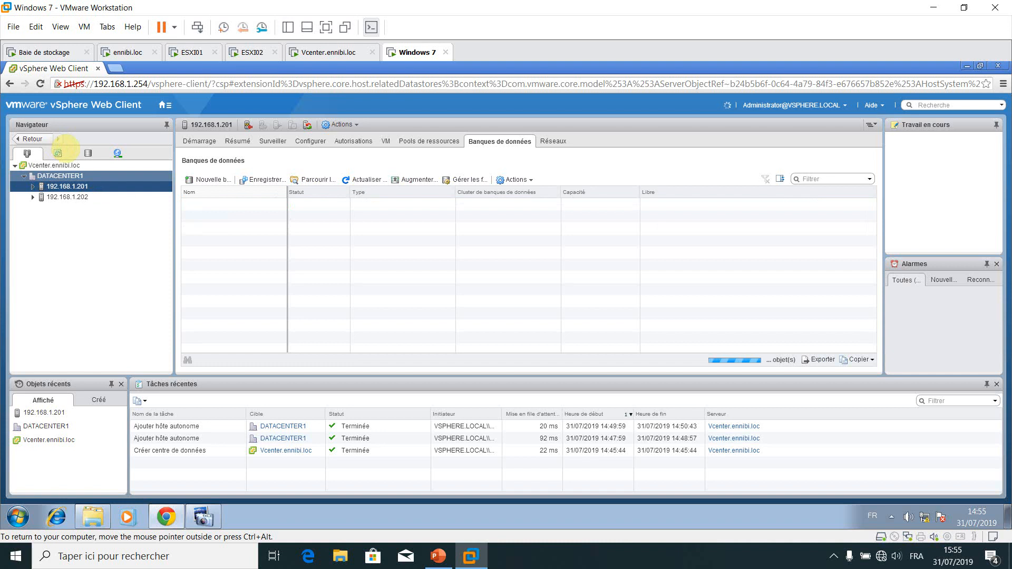
# Select DATACENTER1 and start adding a new permission from its Autorisations tab
pyautogui.click(93, 175)
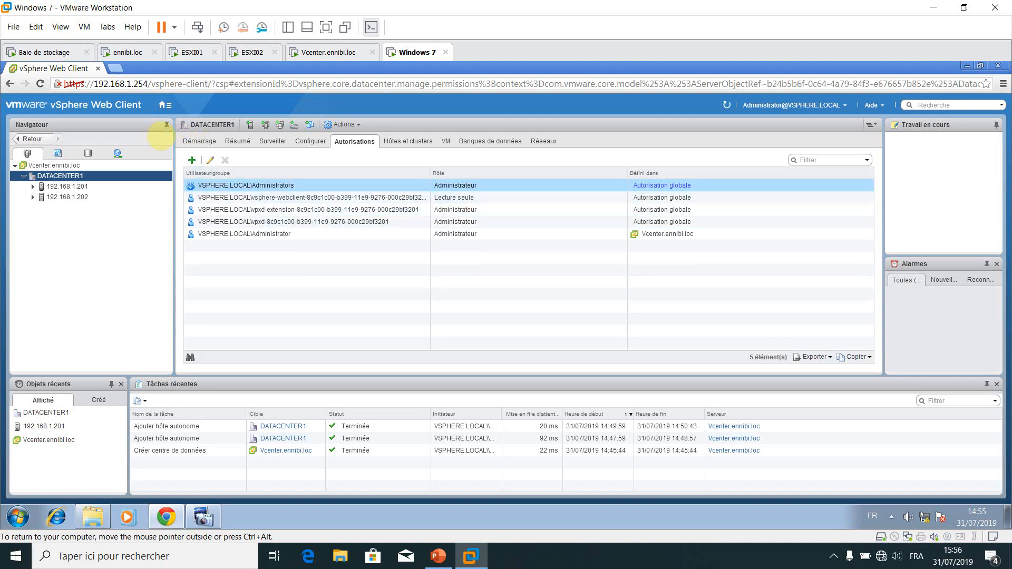
pyautogui.click(192, 160)
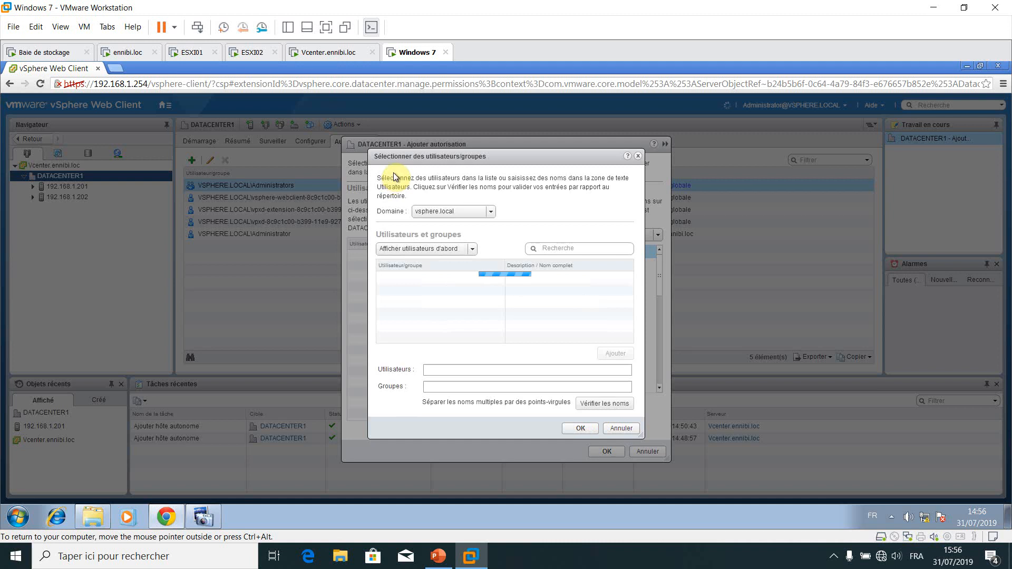
# Choose the ennibi.loc domain and enter the user name 'administrateur'
pyautogui.click(491, 211)
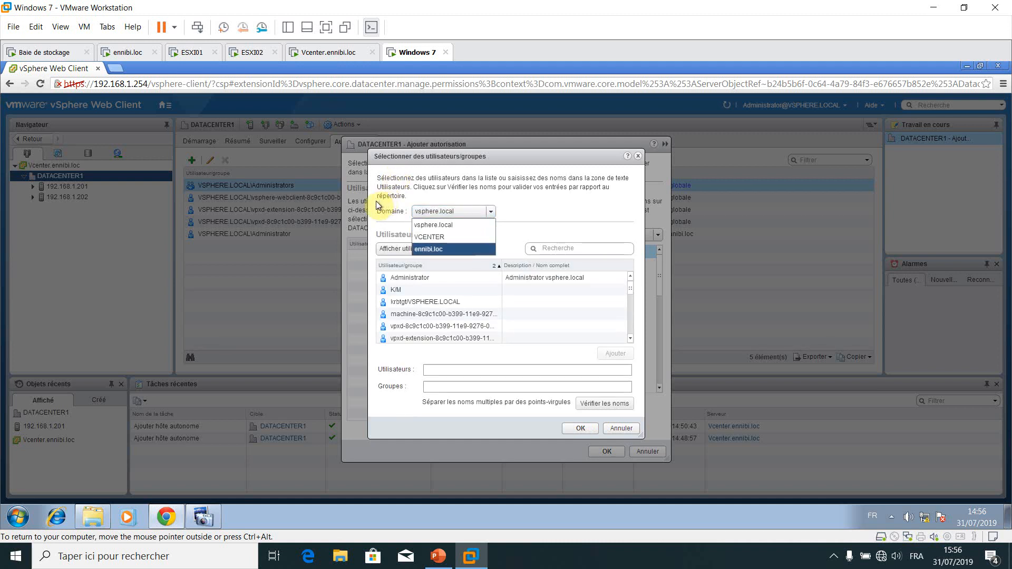
pyautogui.click(428, 249)
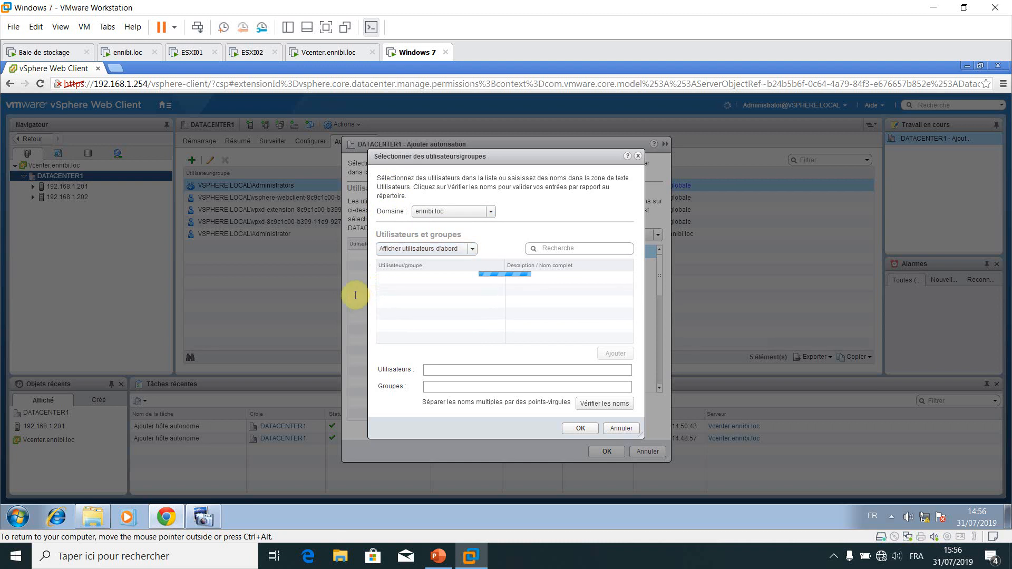
pyautogui.click(444, 370)
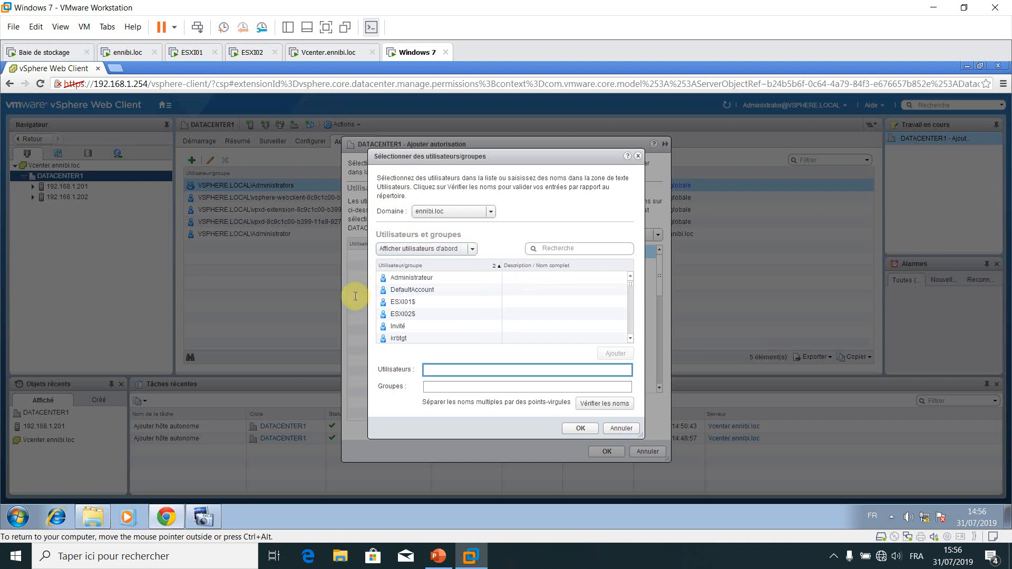
pyautogui.write('administrateur')
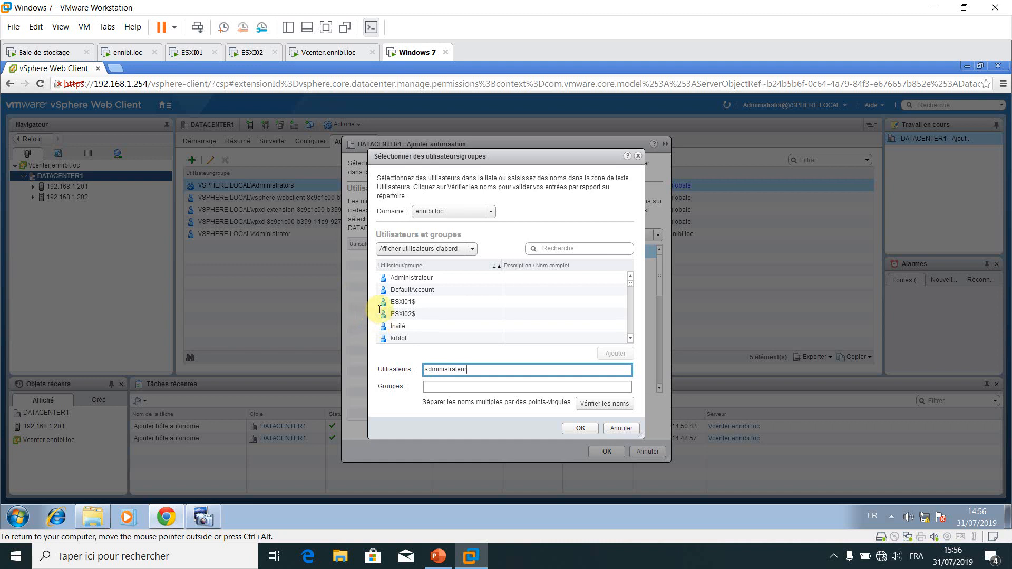
pyautogui.press('Tab')
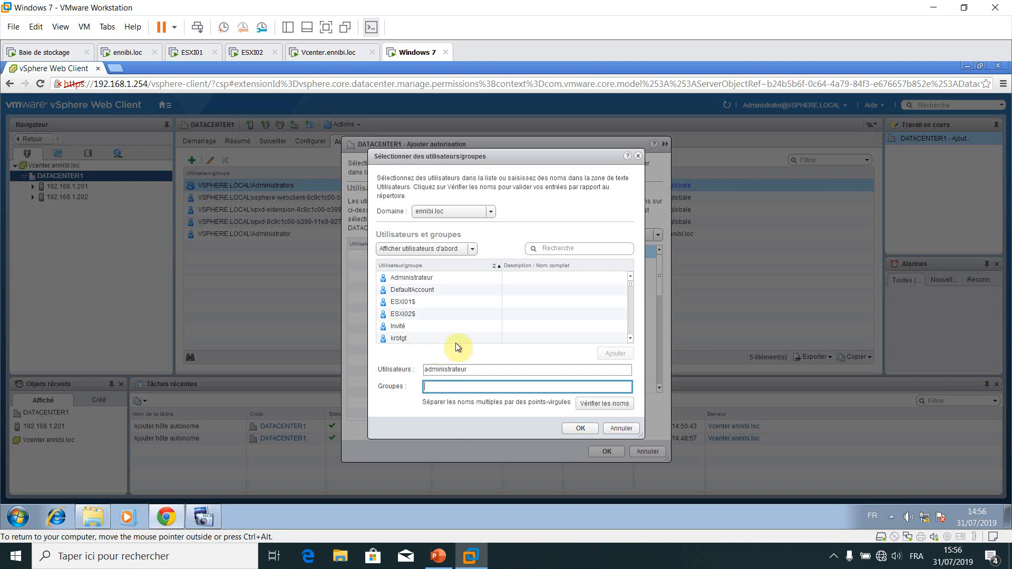
# Verify the Administrateur user name against the directory and confirm it
pyautogui.press('Tab')
pyautogui.press('Return')
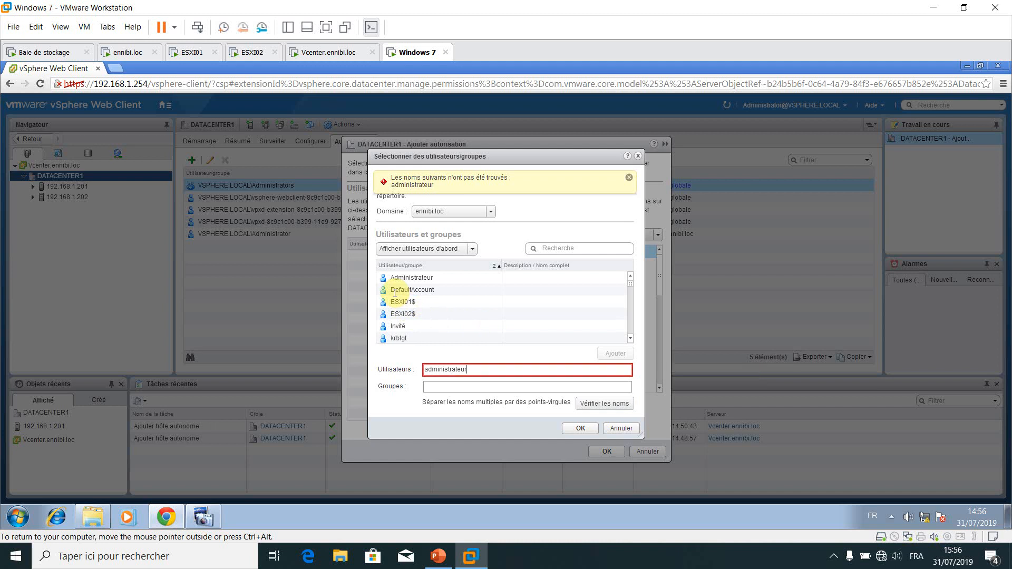
pyautogui.write('@ennibi.loc')
pyautogui.press('Return')
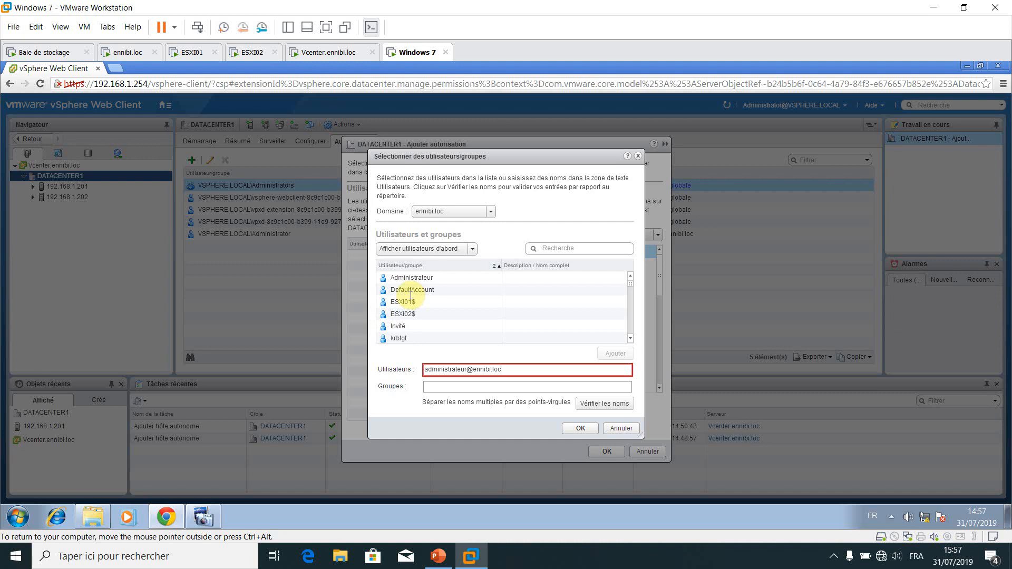
pyautogui.press('BackSpace')
pyautogui.press('BackSpace')
pyautogui.press('BackSpace')
pyautogui.press('BackSpace')
pyautogui.press('BackSpace')
pyautogui.press('BackSpace')
pyautogui.press('BackSpace')
pyautogui.press('BackSpace')
pyautogui.press('BackSpace')
pyautogui.press('BackSpace')
pyautogui.press('BackSpace')
pyautogui.press('BackSpace')
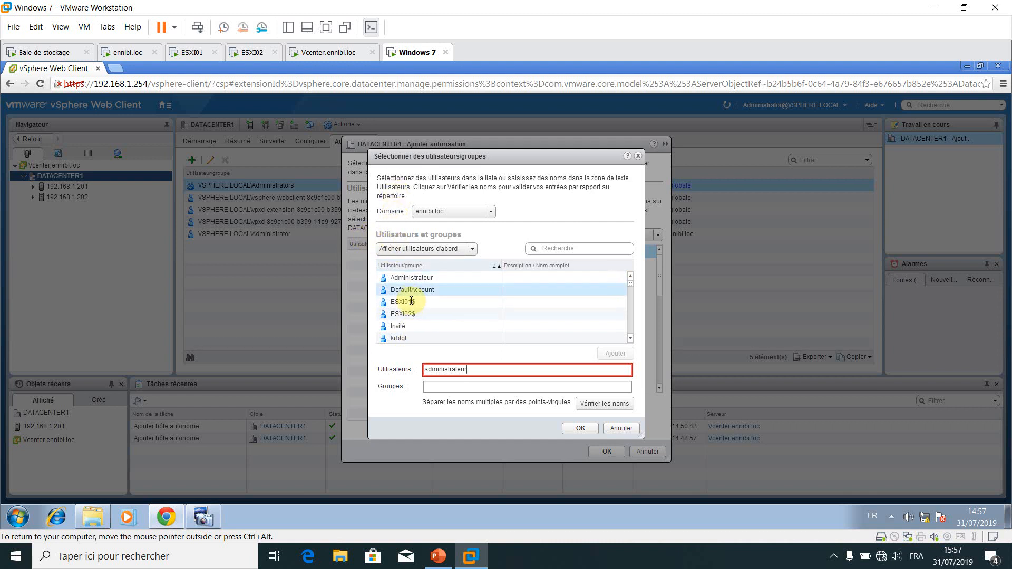
pyautogui.press('BackSpace')
pyautogui.press('BackSpace')
pyautogui.press('BackSpace')
pyautogui.press('BackSpace')
pyautogui.press('BackSpace')
pyautogui.press('BackSpace')
pyautogui.press('BackSpace')
pyautogui.press('BackSpace')
pyautogui.press('BackSpace')
pyautogui.press('BackSpace')
pyautogui.press('BackSpace')
pyautogui.press('BackSpace')
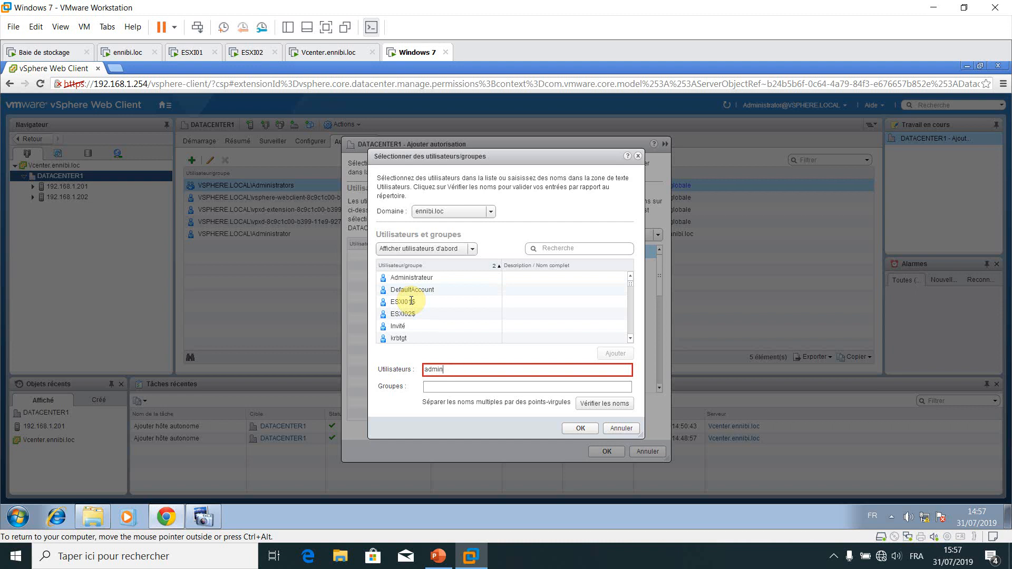
pyautogui.press('BackSpace')
pyautogui.press('BackSpace')
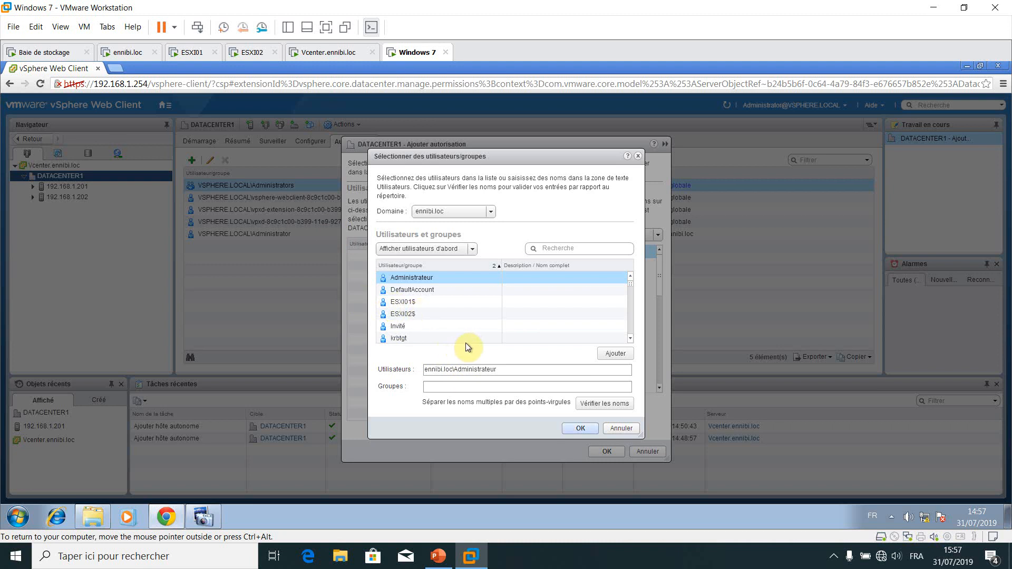
pyautogui.press('Return')
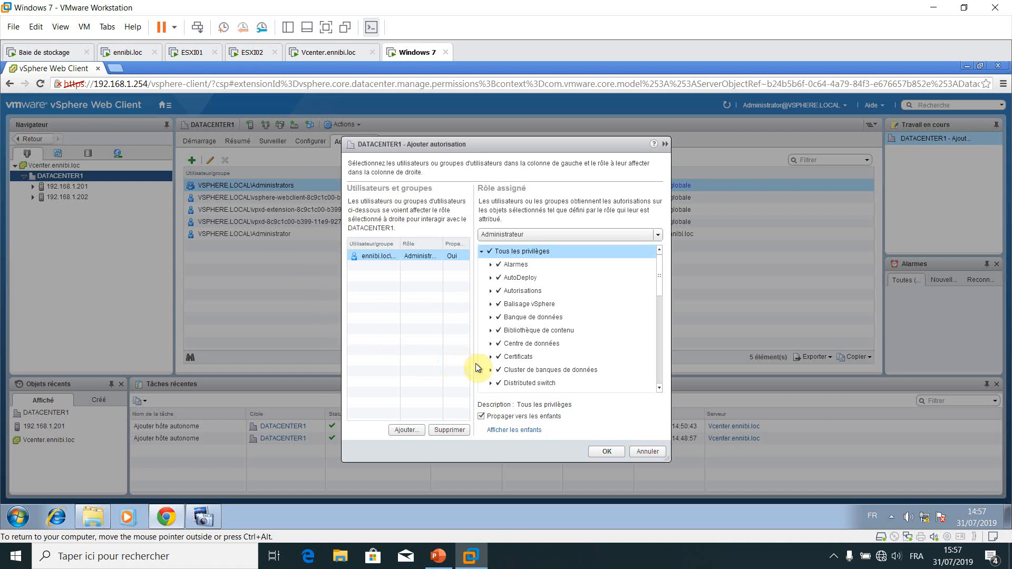
# Save ENNIBI\Administrateur with the Administrateur role, propagated to children, on DATACENTER1
pyautogui.press('Return')
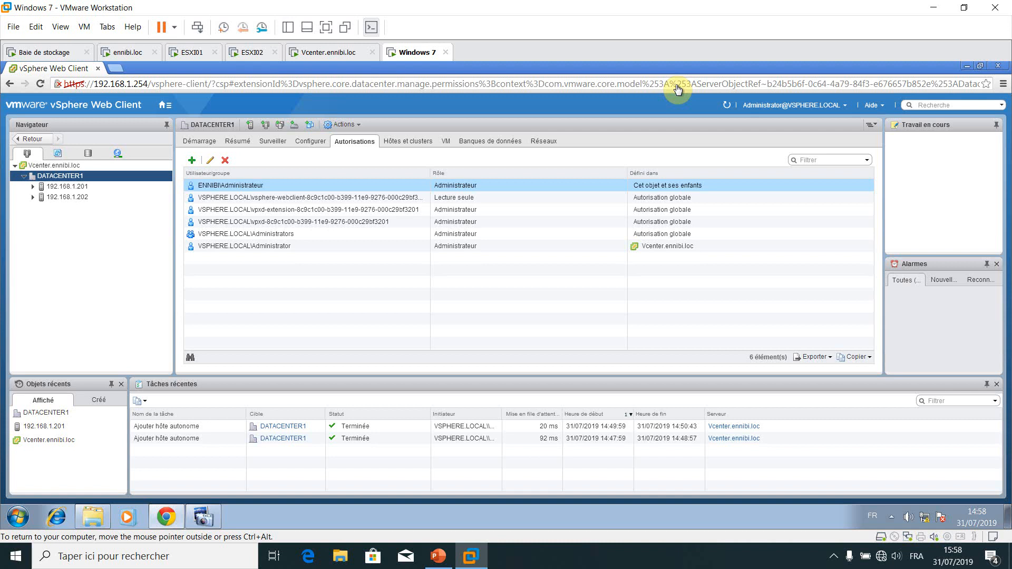
pyautogui.click(845, 105)
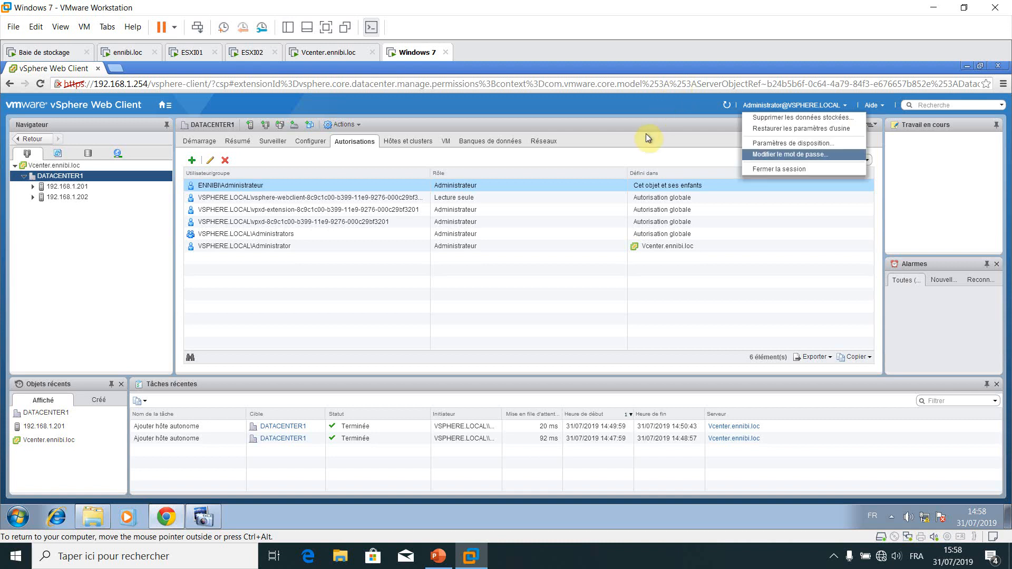
# Log out of the vSphere Web Client via Fermer la session
pyautogui.press('Return')
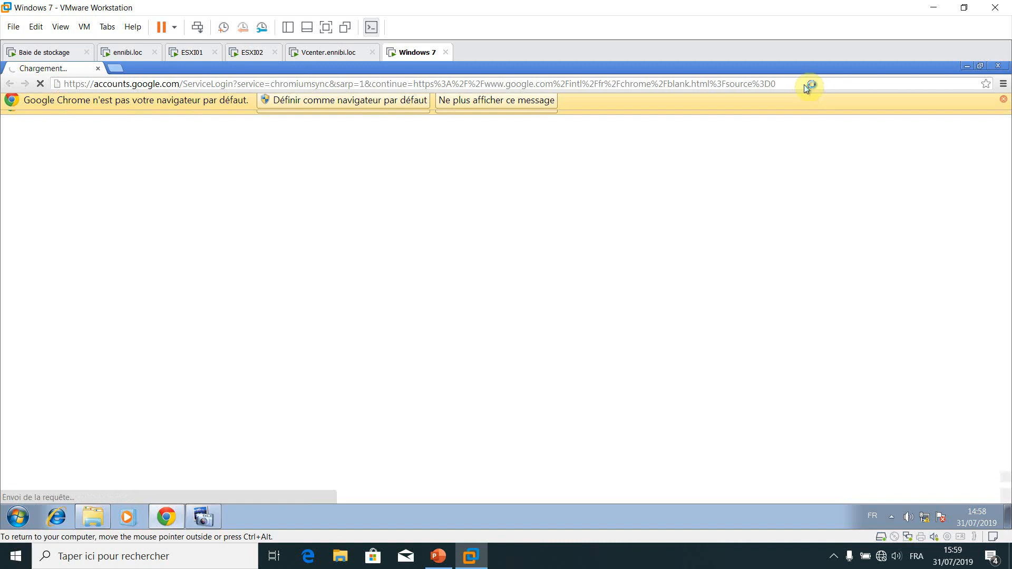
# Point the guest's Chrome at the vCenter address 192.168.1.254
pyautogui.click(580, 70)
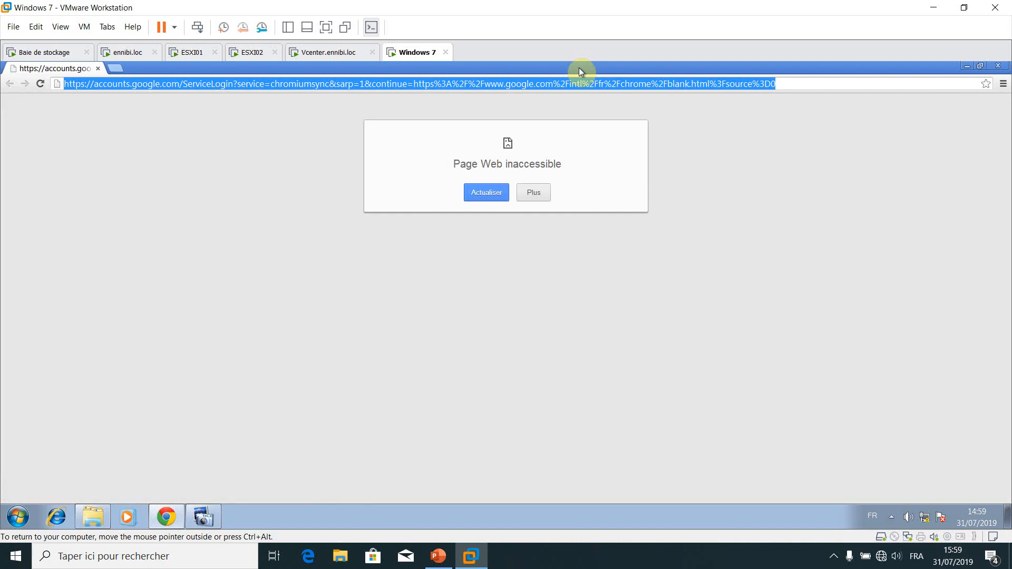
pyautogui.write('192')
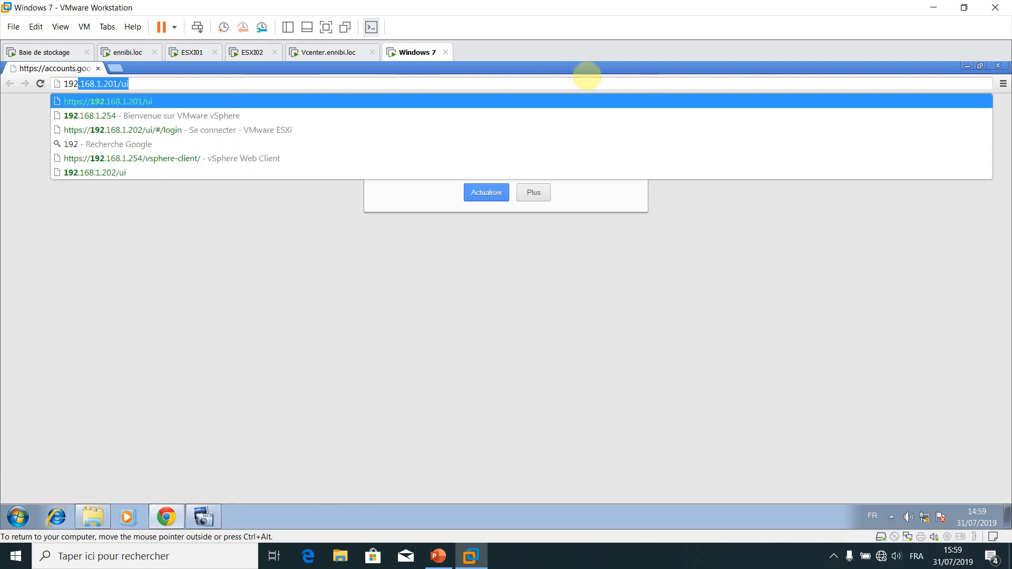
pyautogui.write('.168.1.')
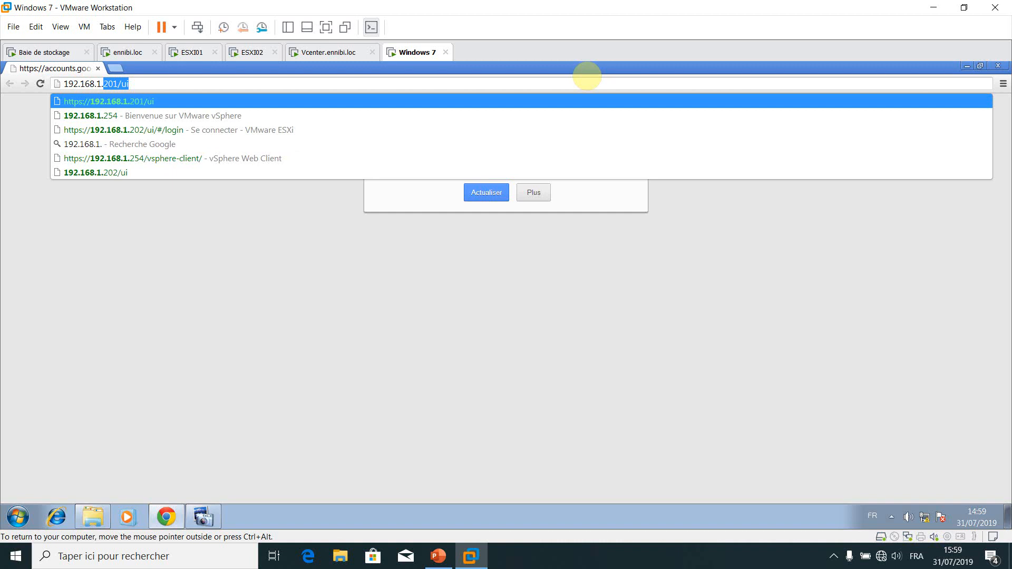
pyautogui.write('254')
pyautogui.press('Return')
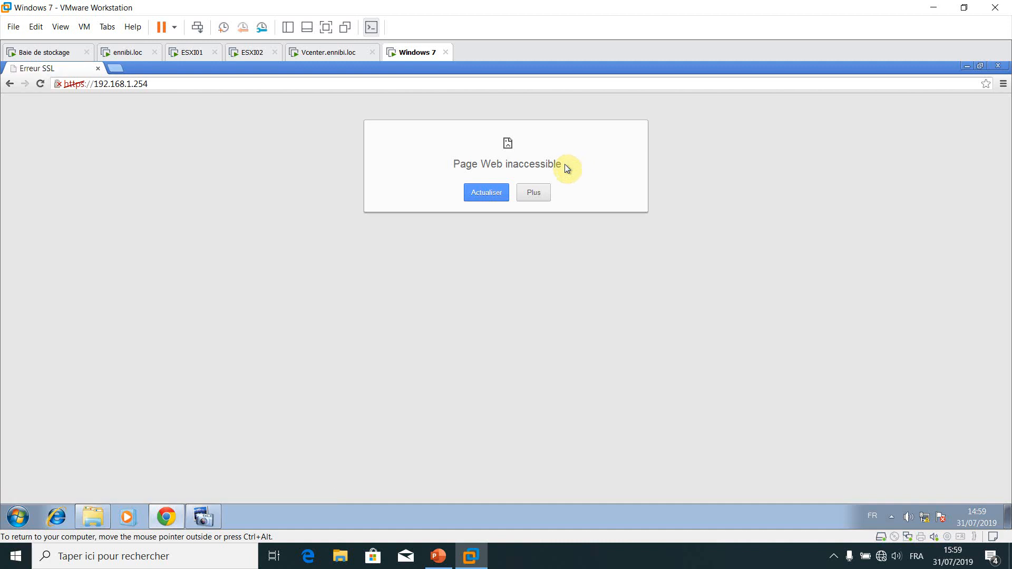
# Get past both certificate warnings to the vSphere Web Client (Flash) sign-in page
pyautogui.press('Return')
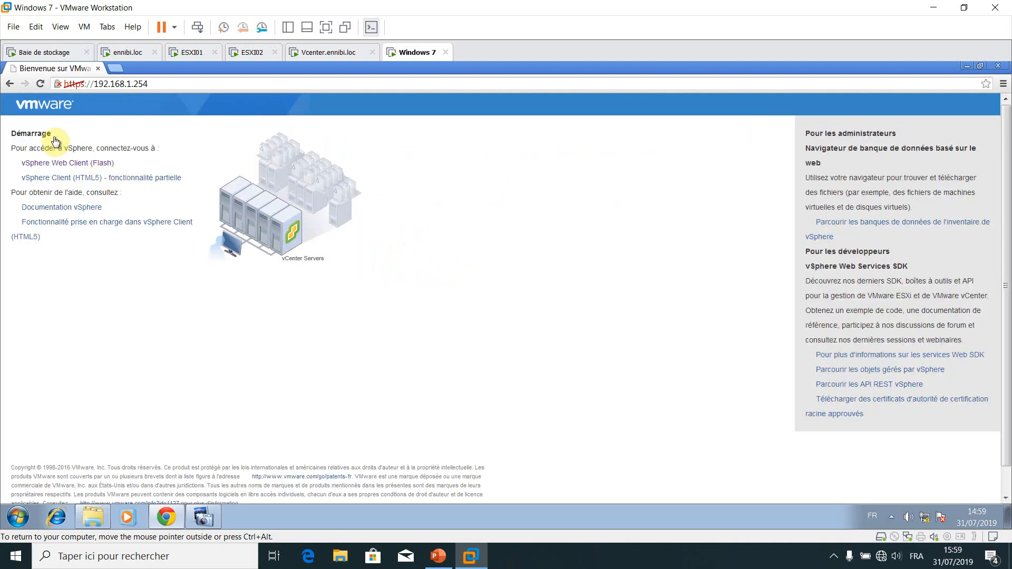
pyautogui.click(64, 163)
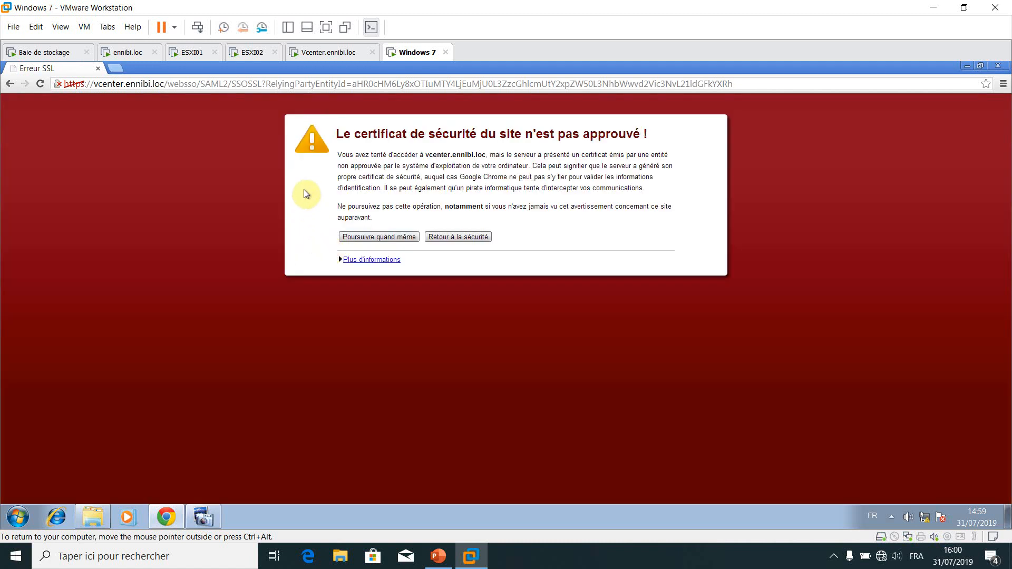
pyautogui.press('Return')
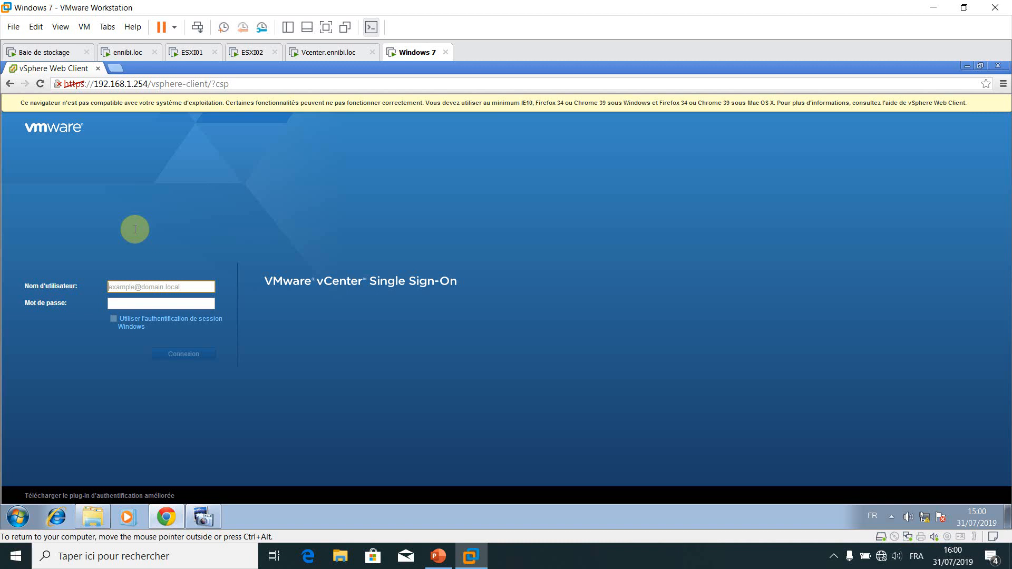
# Sign in with the ennibi.loc domain administrator username and password
pyautogui.write('administ')
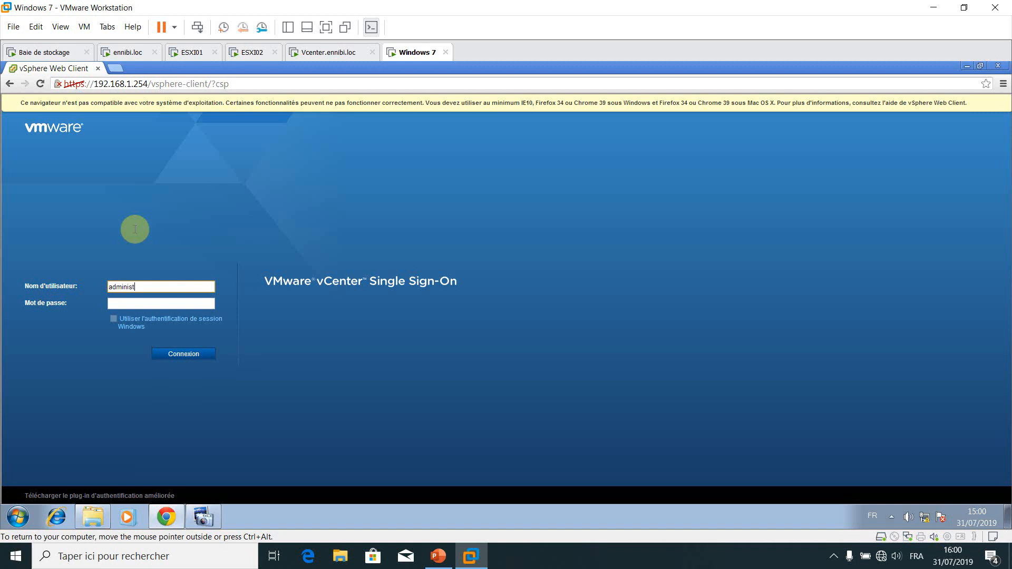
pyautogui.write('rateur@ennibi.loc')
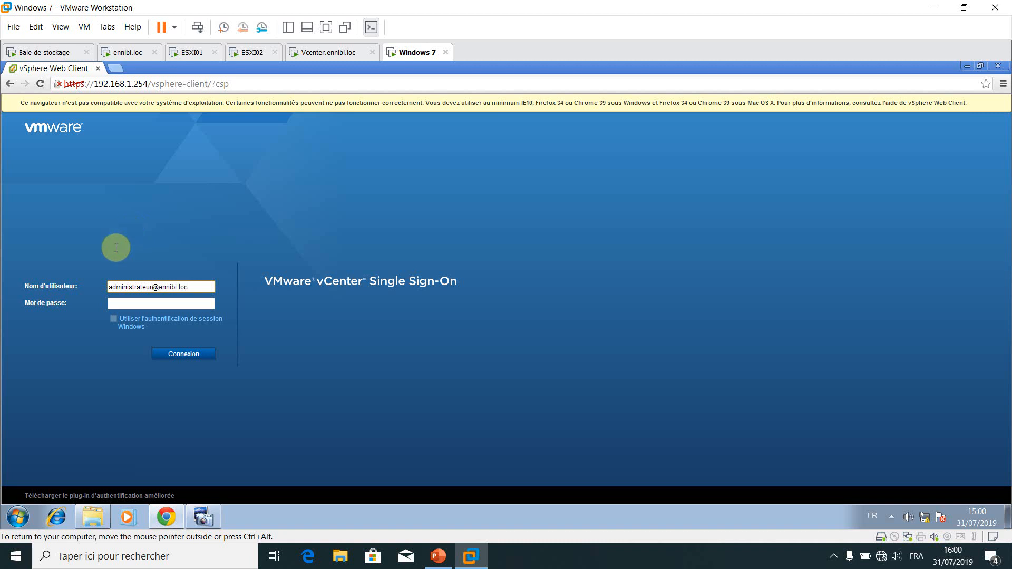
pyautogui.press('Tab')
pyautogui.write('•••••••')
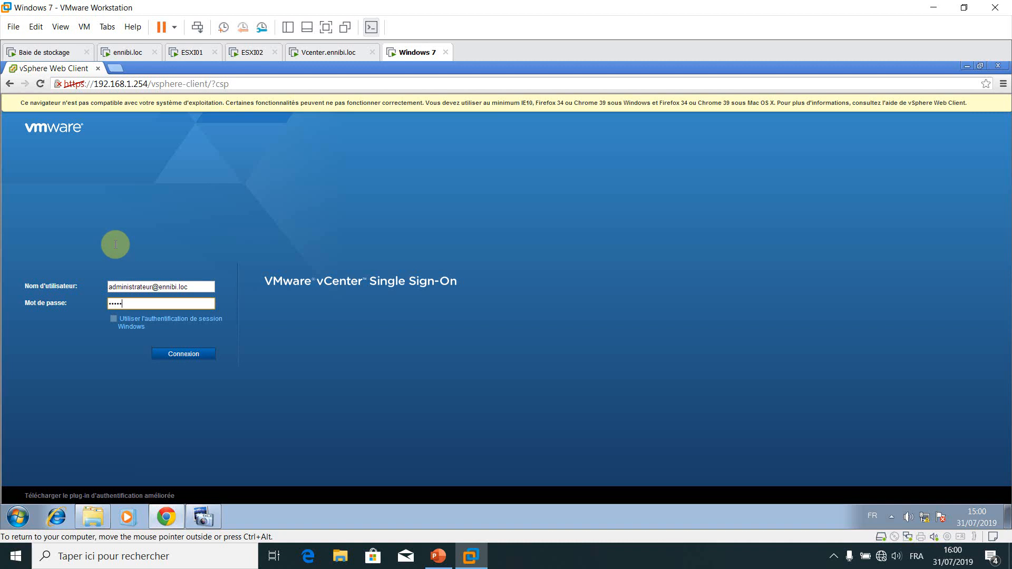
pyautogui.write('••')
pyautogui.press('Return')
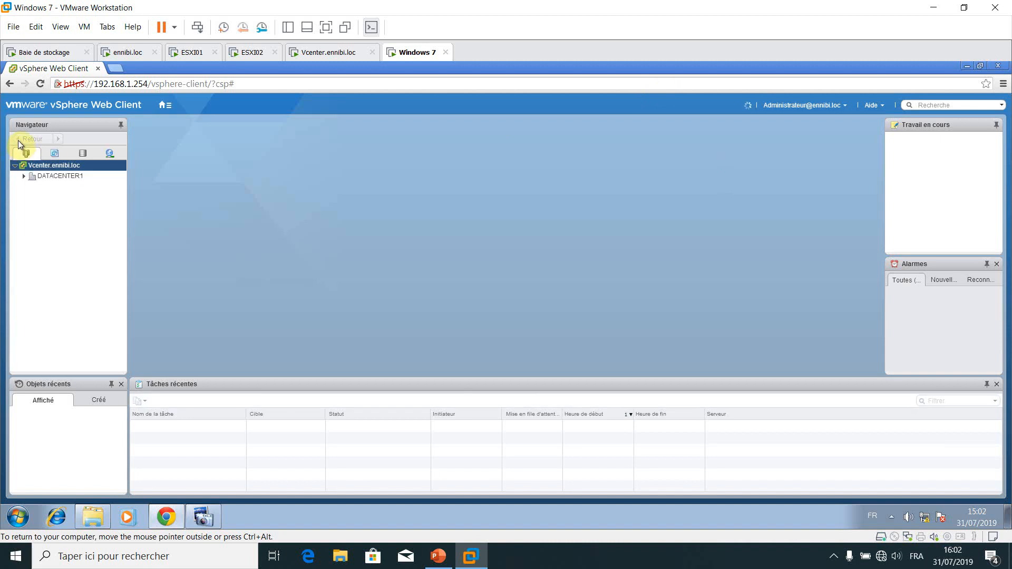
# Expand DATACENTER1 in the Navigator once the Web Client has loaded
pyautogui.click(24, 176)
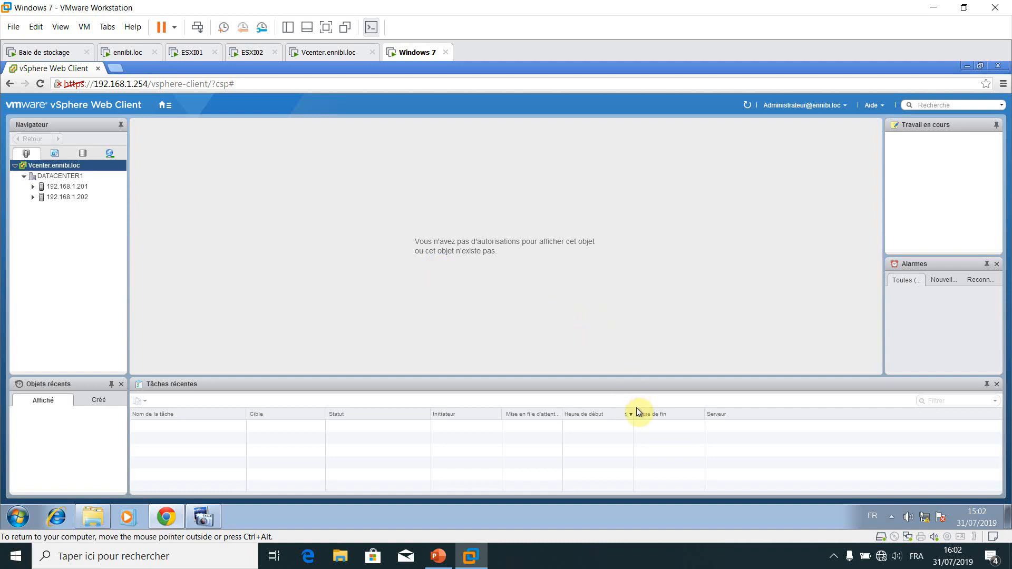
# Release keyboard and mouse input from the VM with Ctrl+Alt
pyautogui.hotkey('ctrl', 'alt')
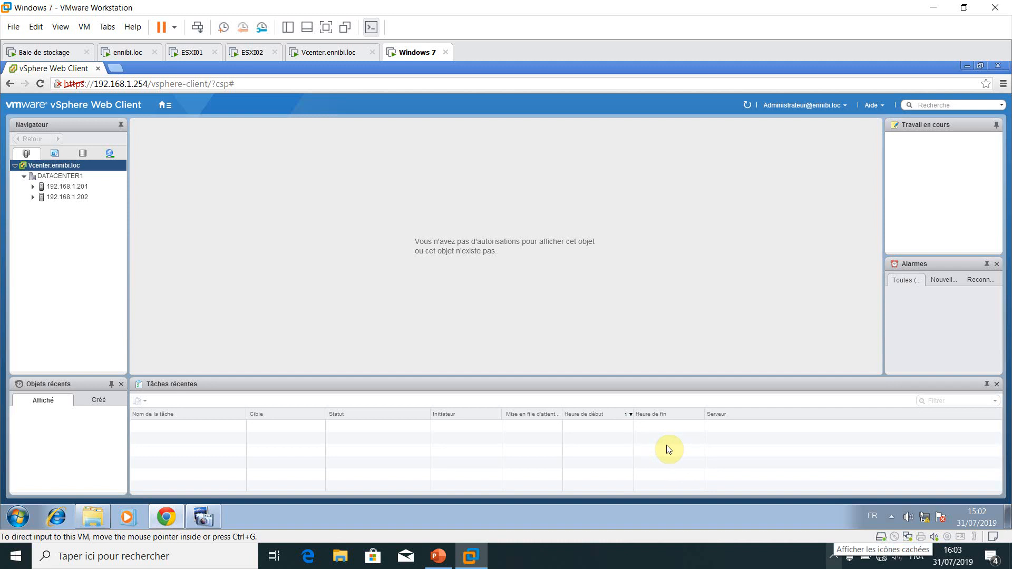
# Bring up BB FlashBack Pro 3's tray menu with the pause, marker and stop recording options
pyautogui.click(833, 556)
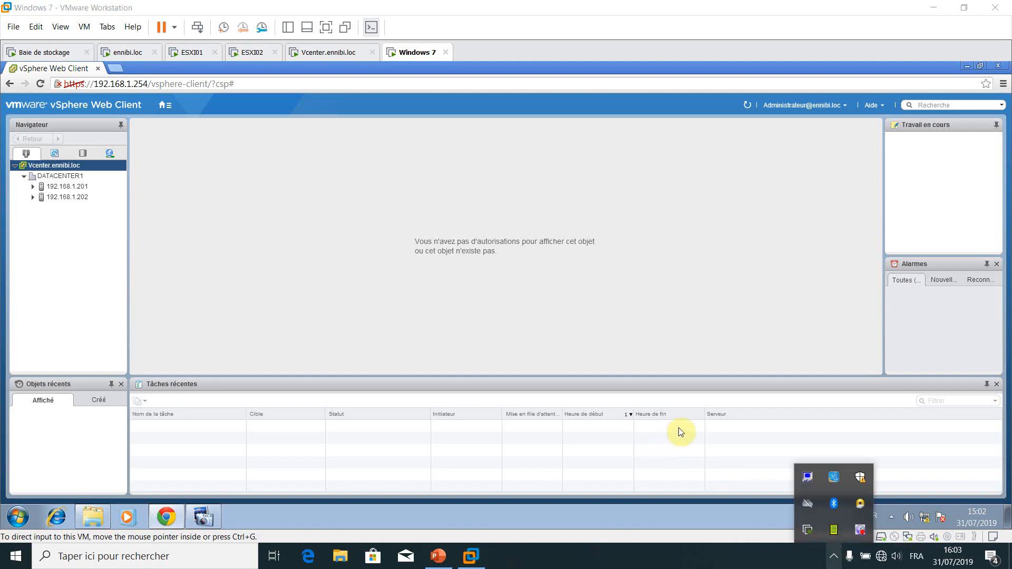
pyautogui.rightClick(861, 533)
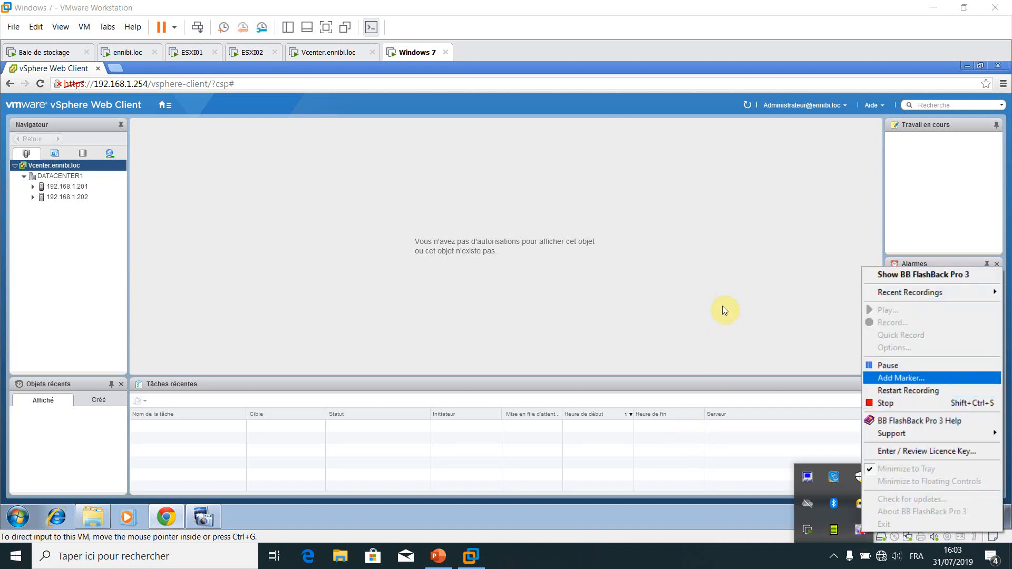